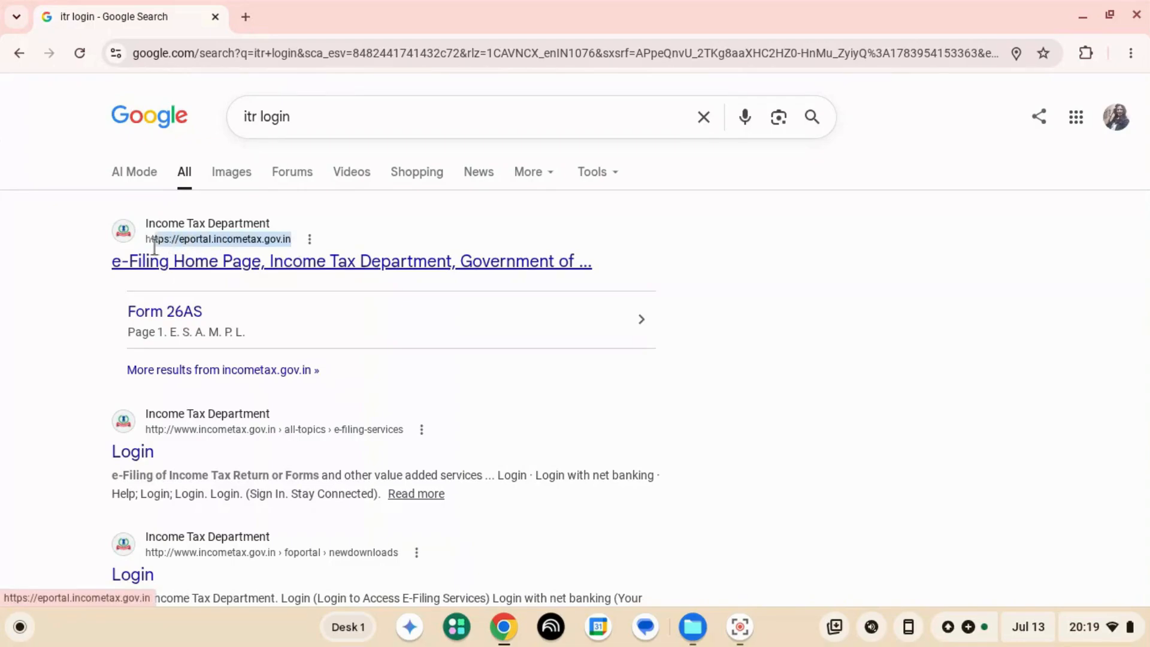
- Open the Income Tax Department's e-filing login form from the search results for "itr login"
left_click(172, 263)
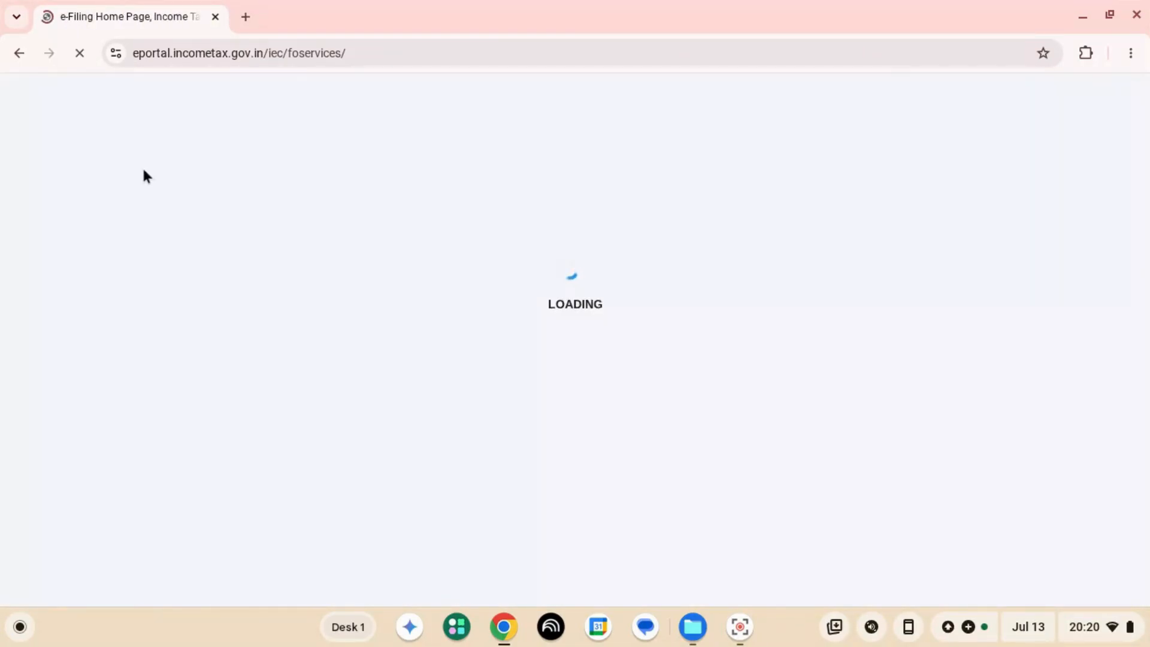
left_click(18, 53)
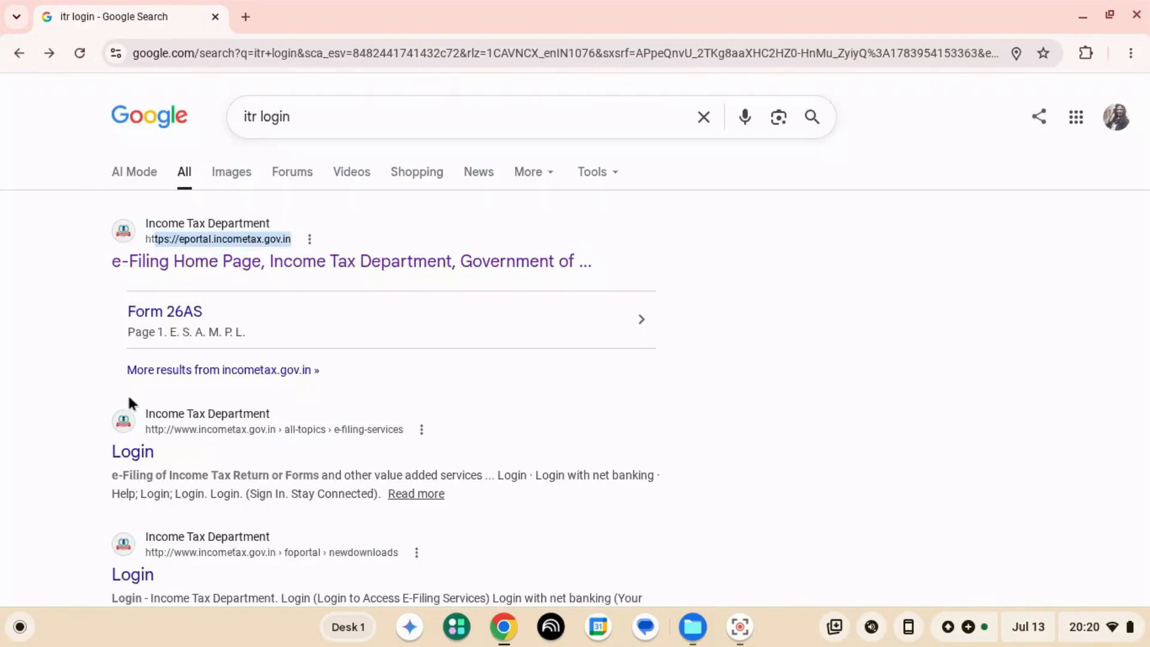
left_click(162, 457)
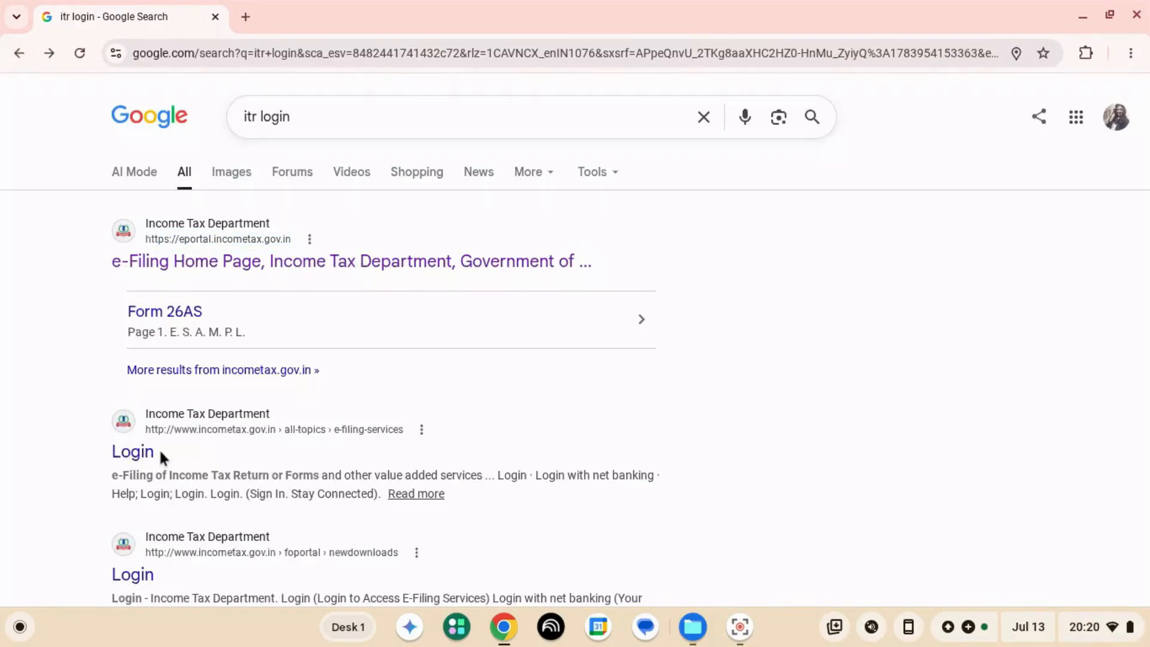
left_click(123, 457)
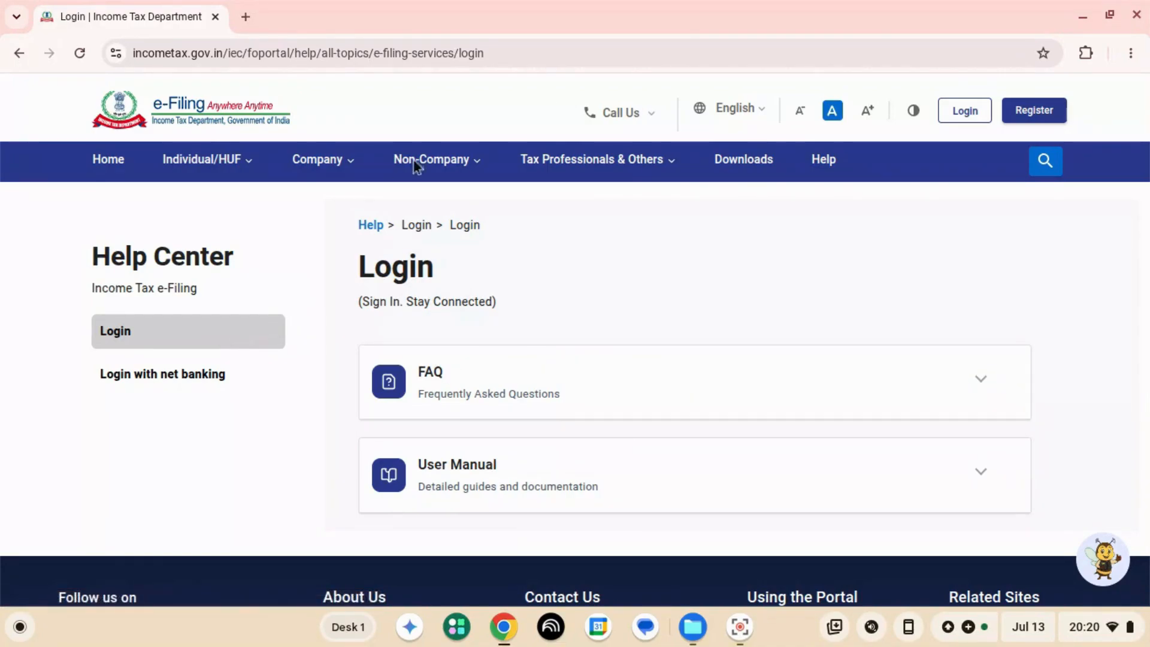
left_click(966, 116)
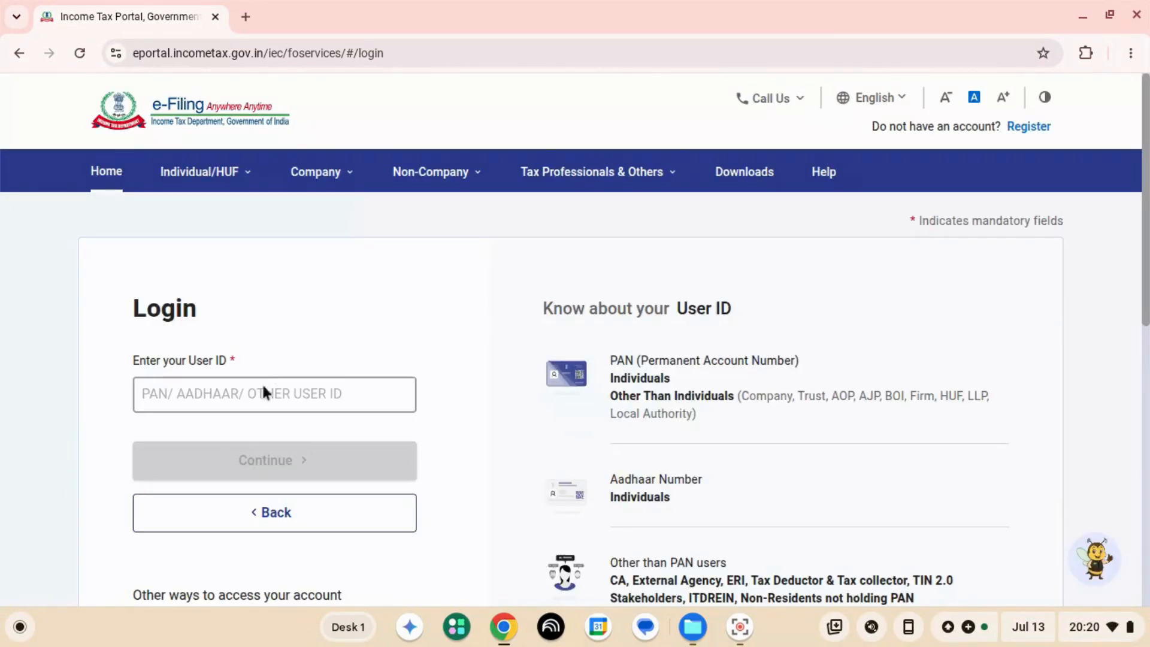
- Enter the taxpayer's PAN in the User ID field to log in to the e-filing portal
left_click(259, 396)
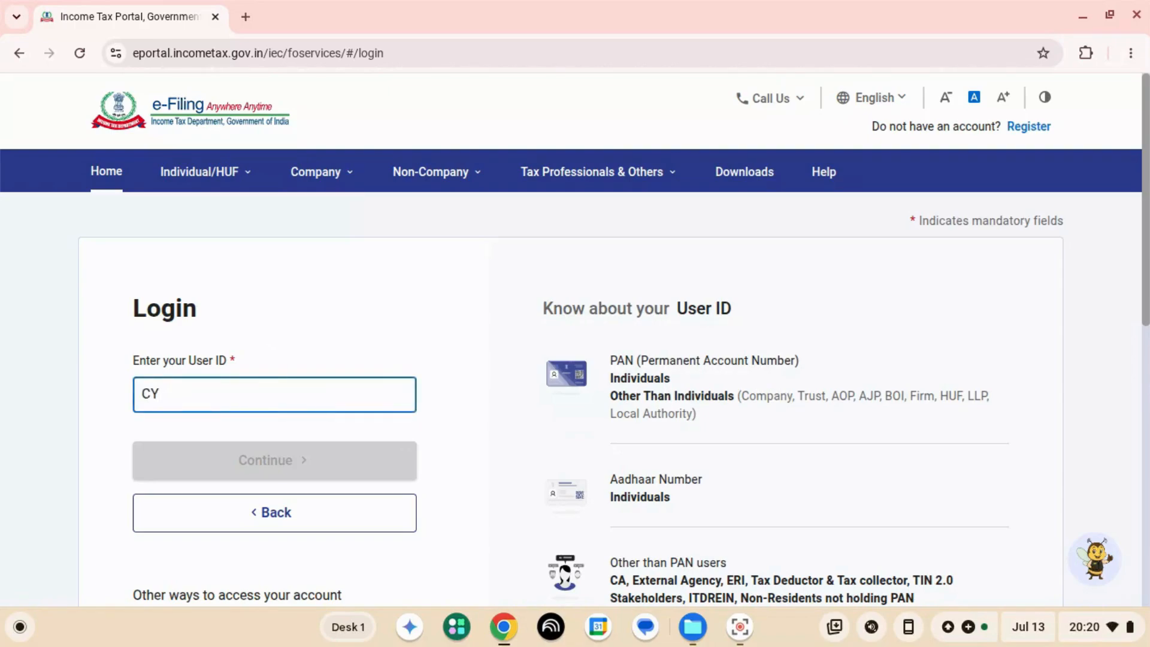
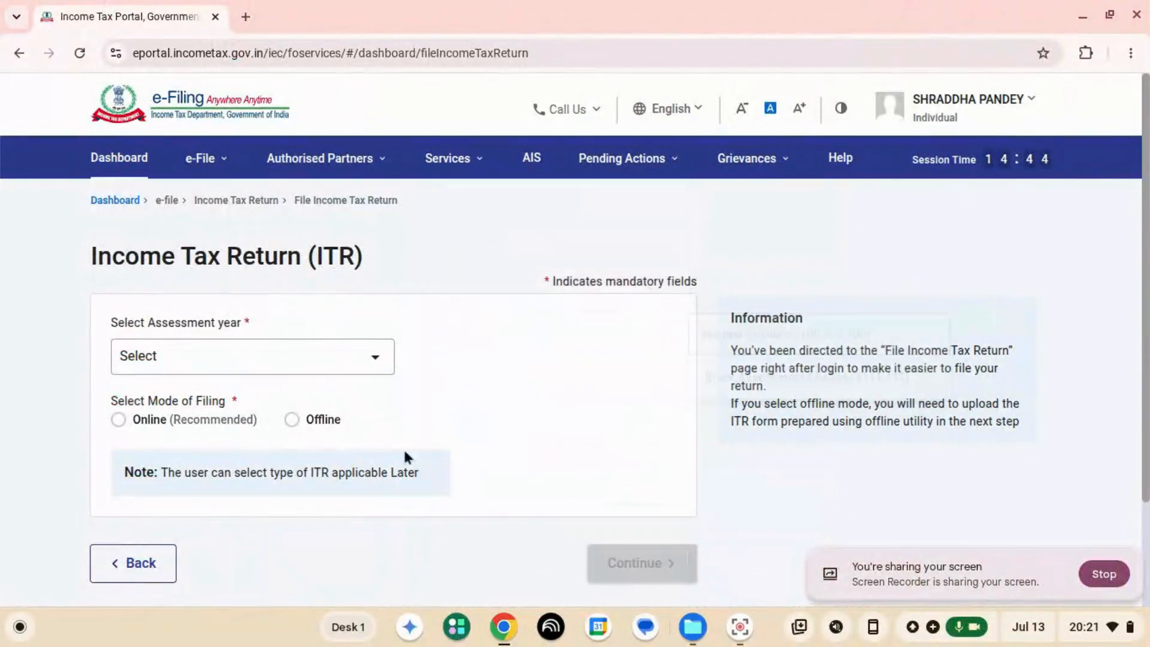
- Choose assessment year 2026-27 (Current A.Y.) with the Online filing mode and continue
left_click(276, 367)
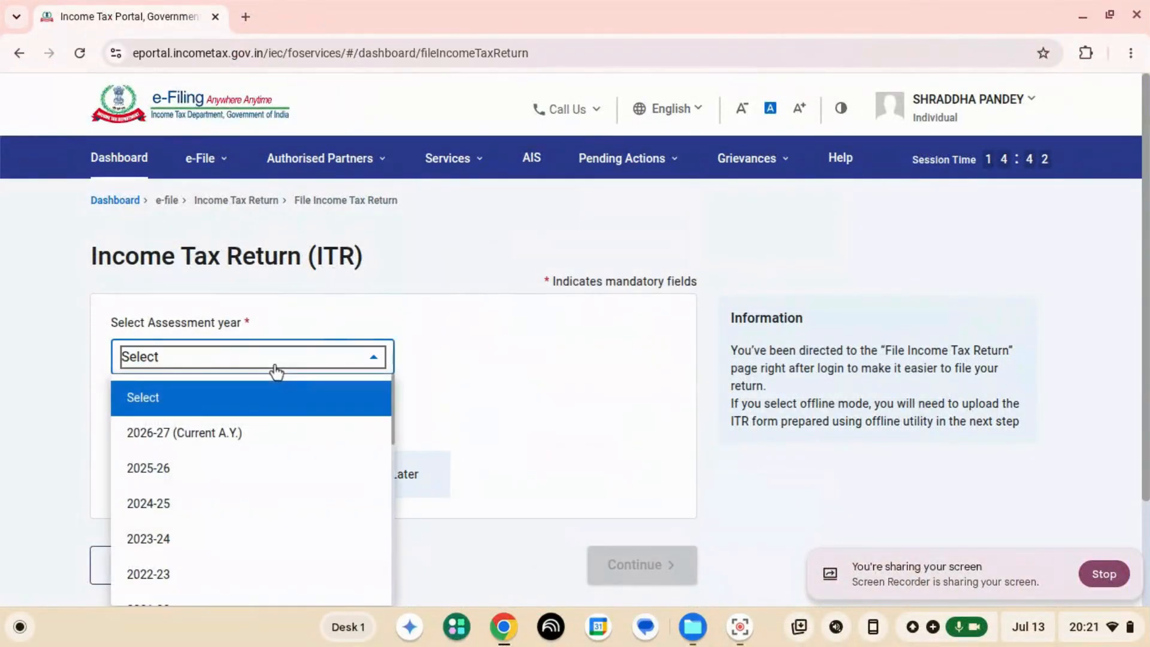
left_click(231, 442)
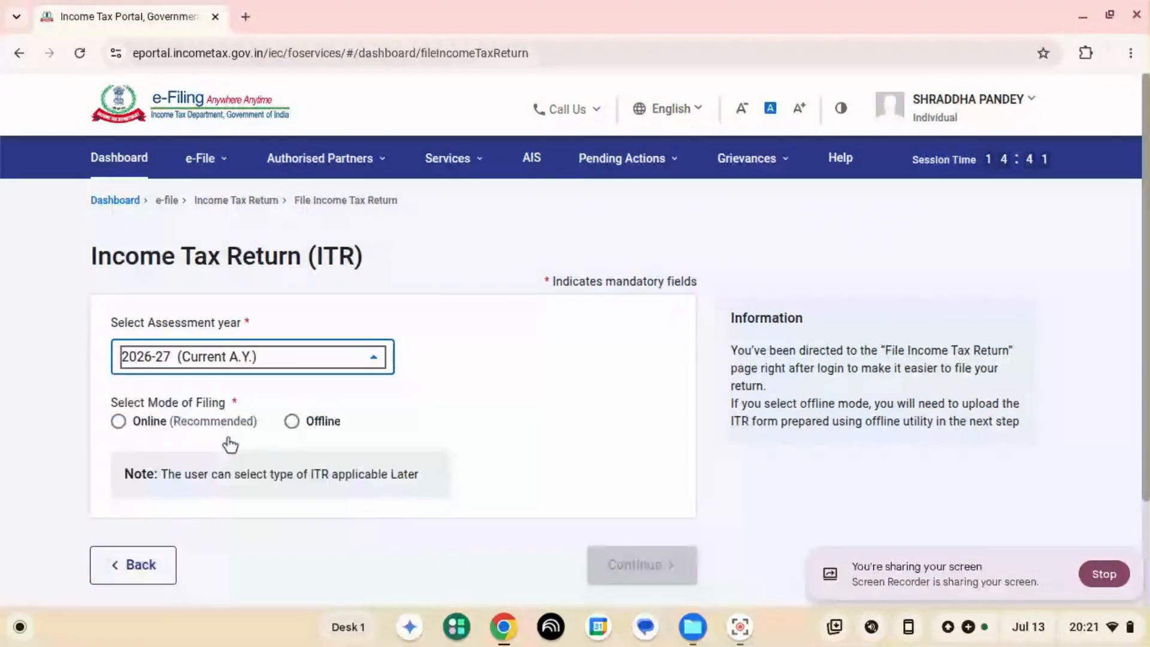
left_click(118, 423)
scroll(192, 414, "down", 2)
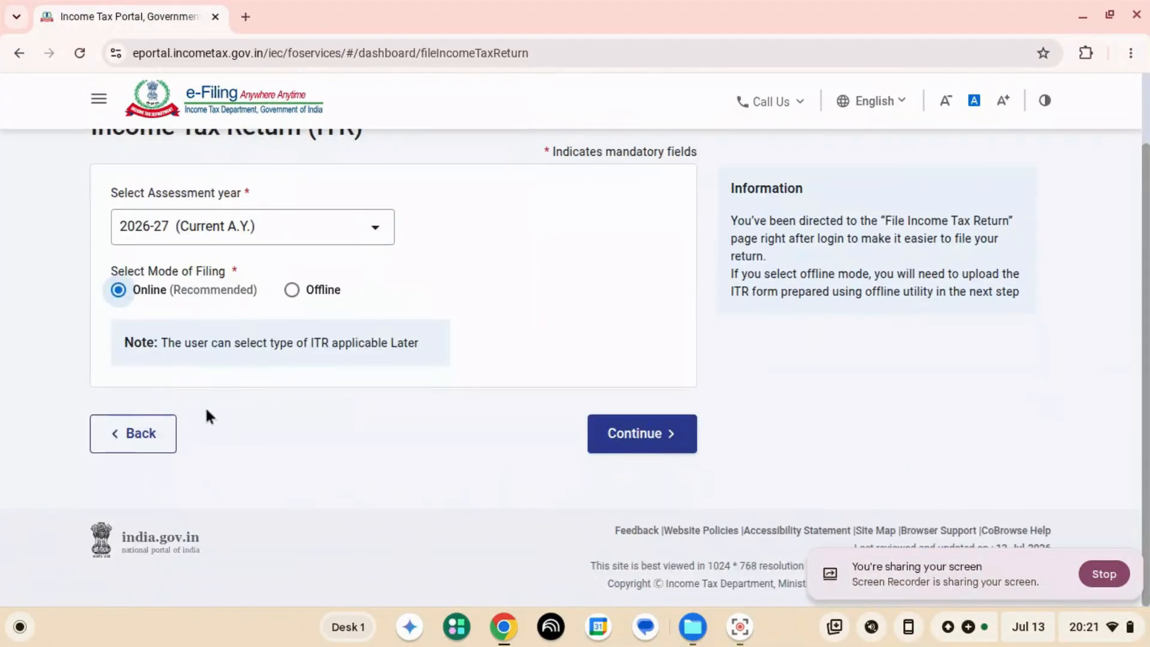
left_click(623, 436)
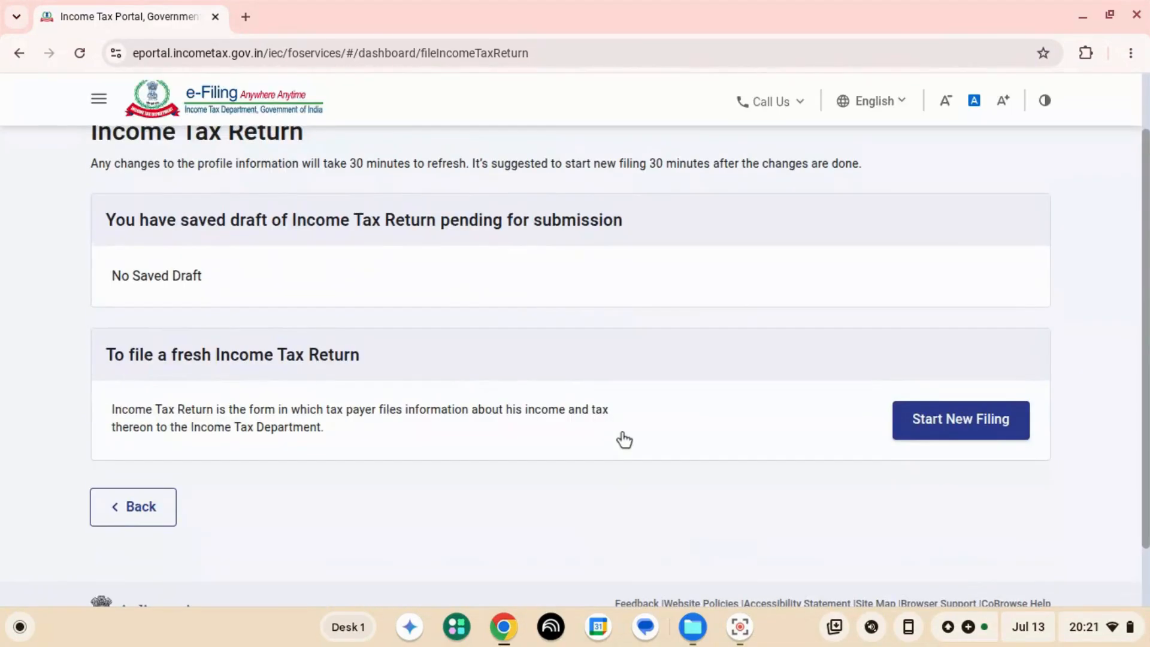
- Start a new filing with the Individual status and proceed with the ITR-1 form
left_click(915, 424)
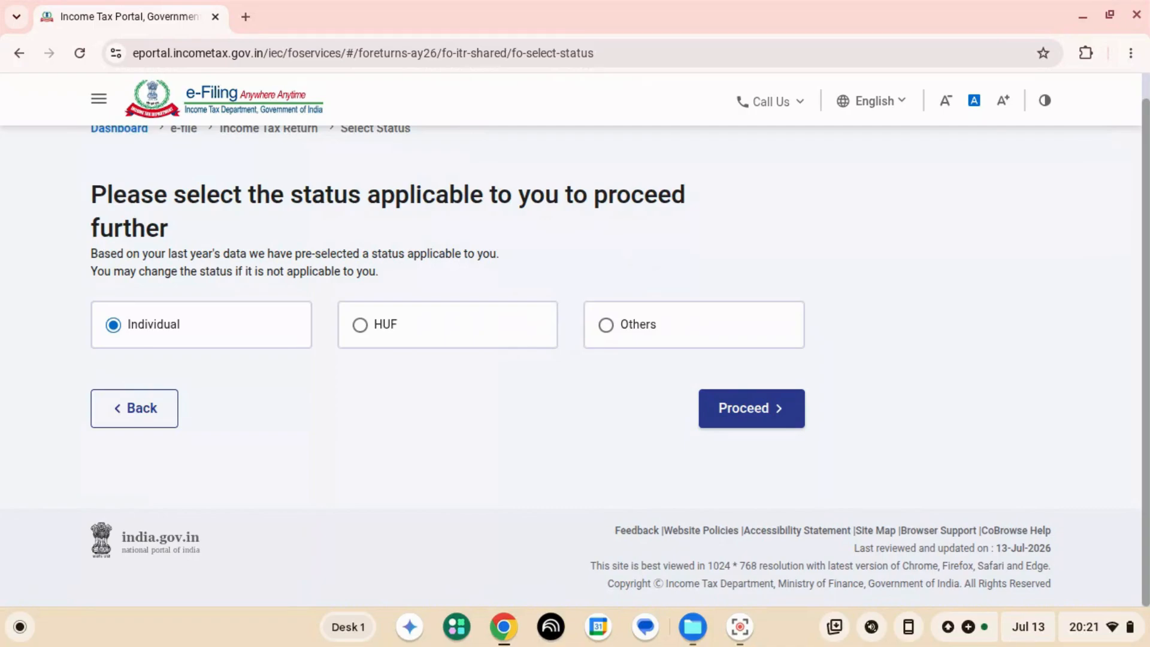
left_click(739, 416)
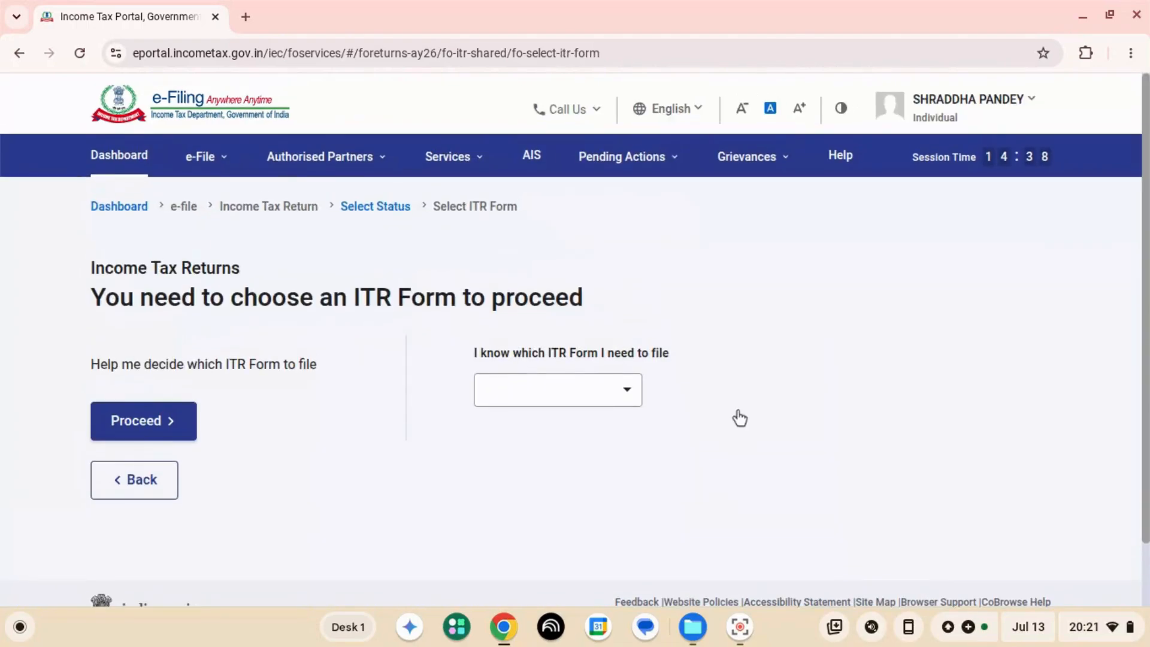
left_click(594, 397)
left_click(533, 463)
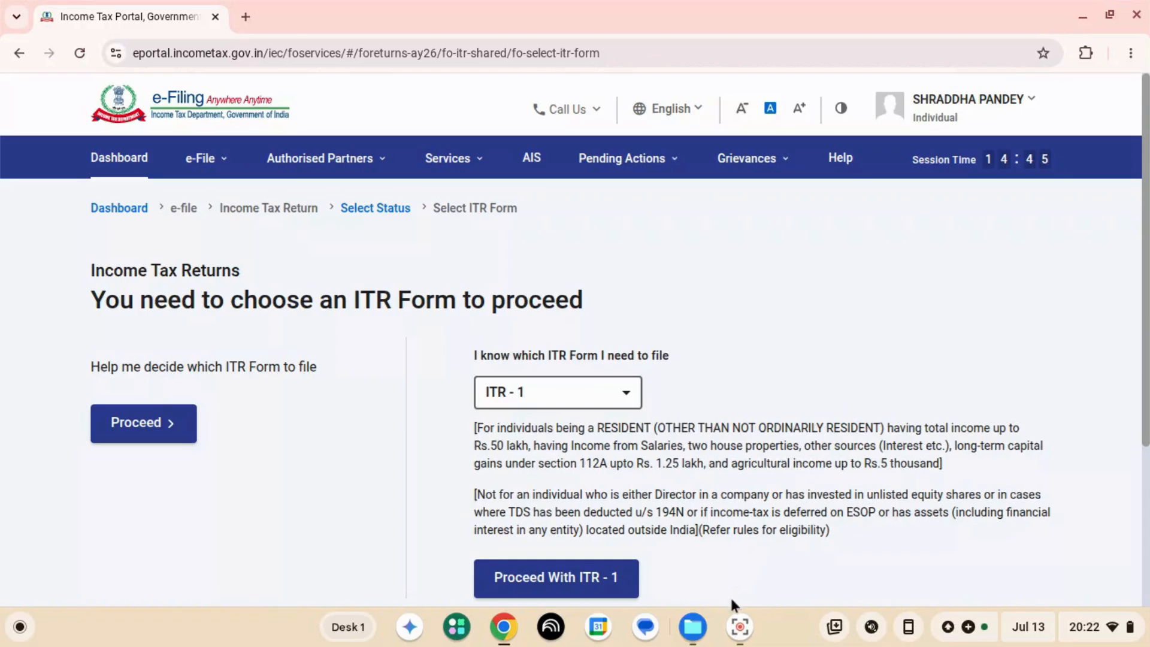
left_click(579, 583)
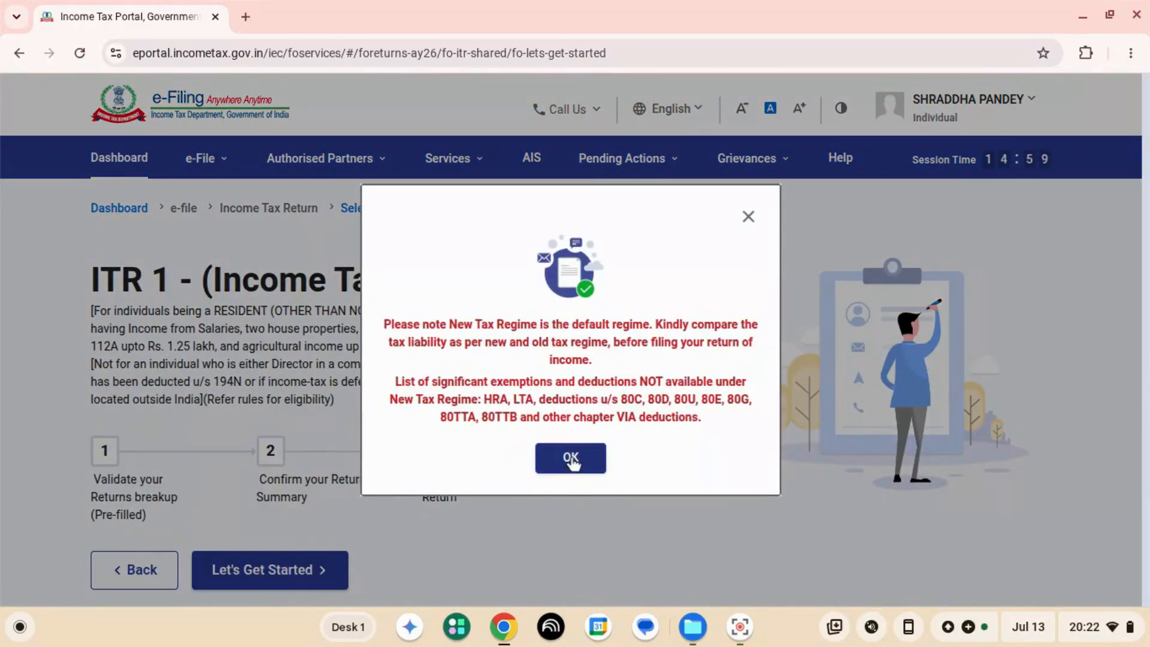
- Acknowledge the new tax regime notice, proceed to the ITR-1 return summary, and dismiss the pre-filled data notice
left_click(570, 458)
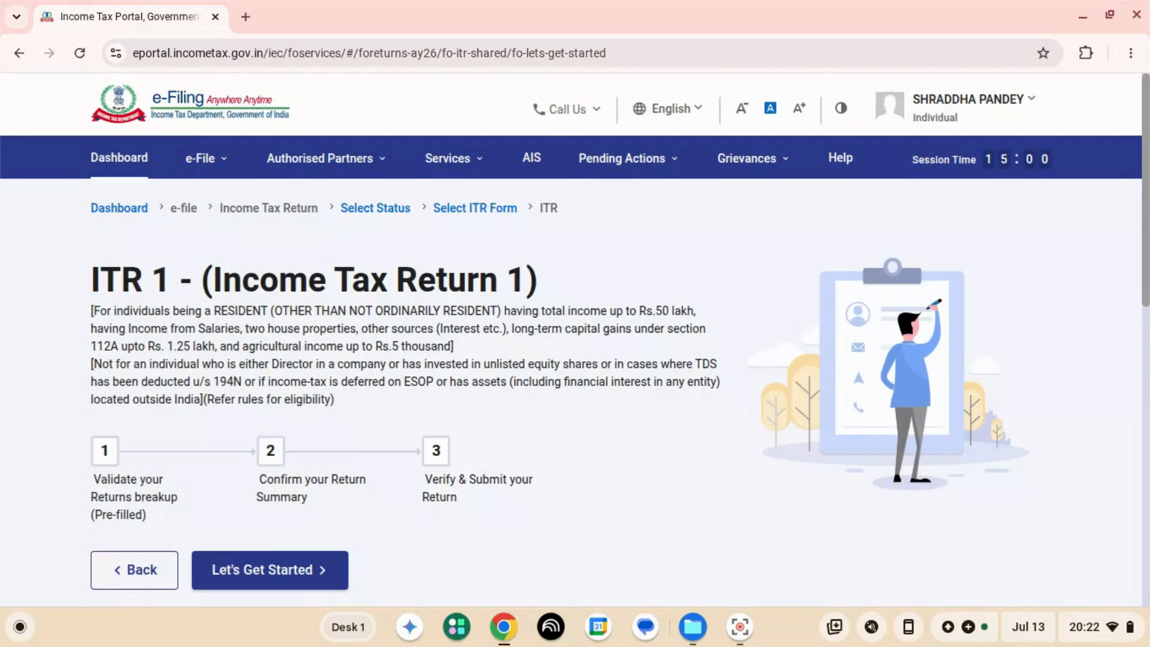
scroll(411, 450, "down", 5)
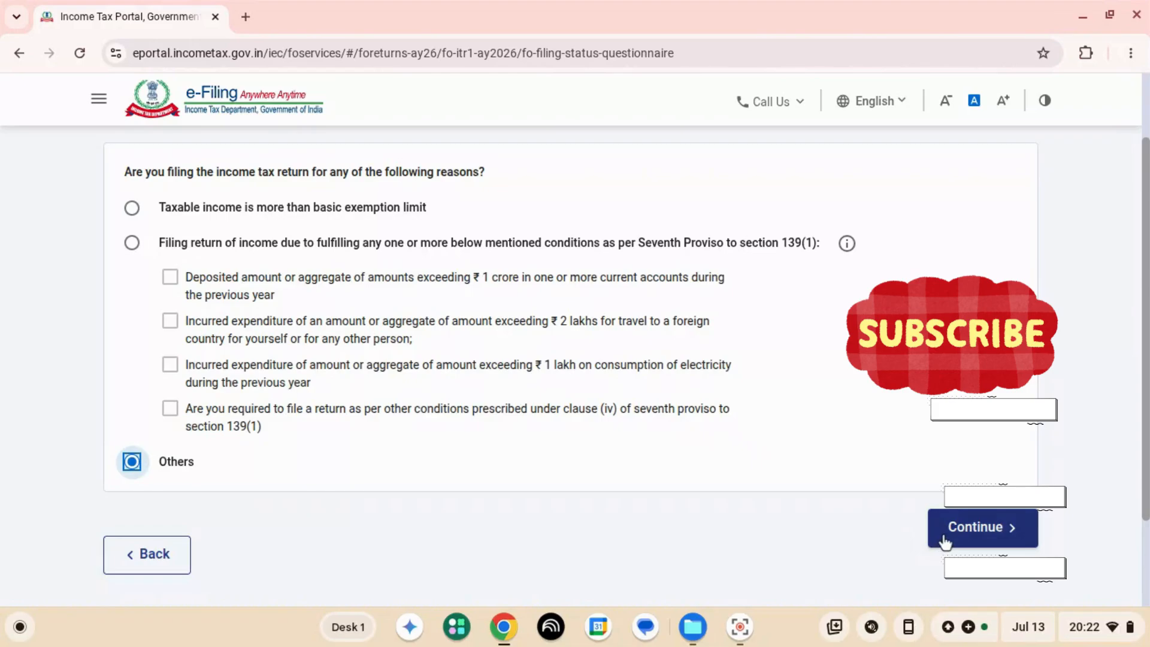
left_click(945, 539)
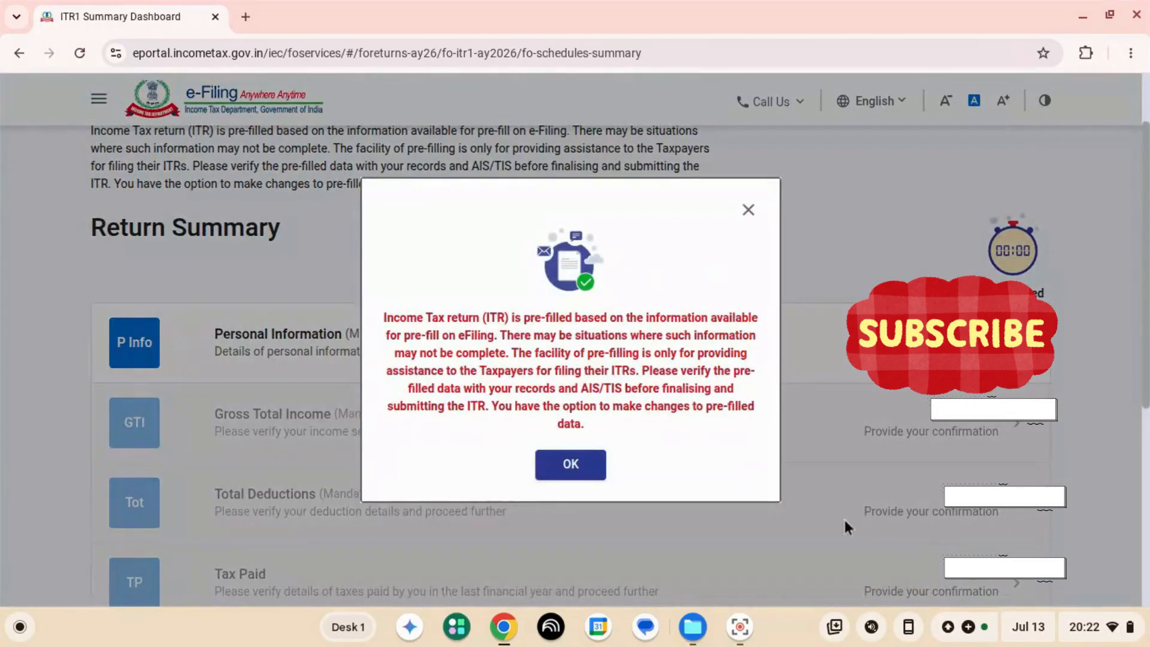
left_click(599, 465)
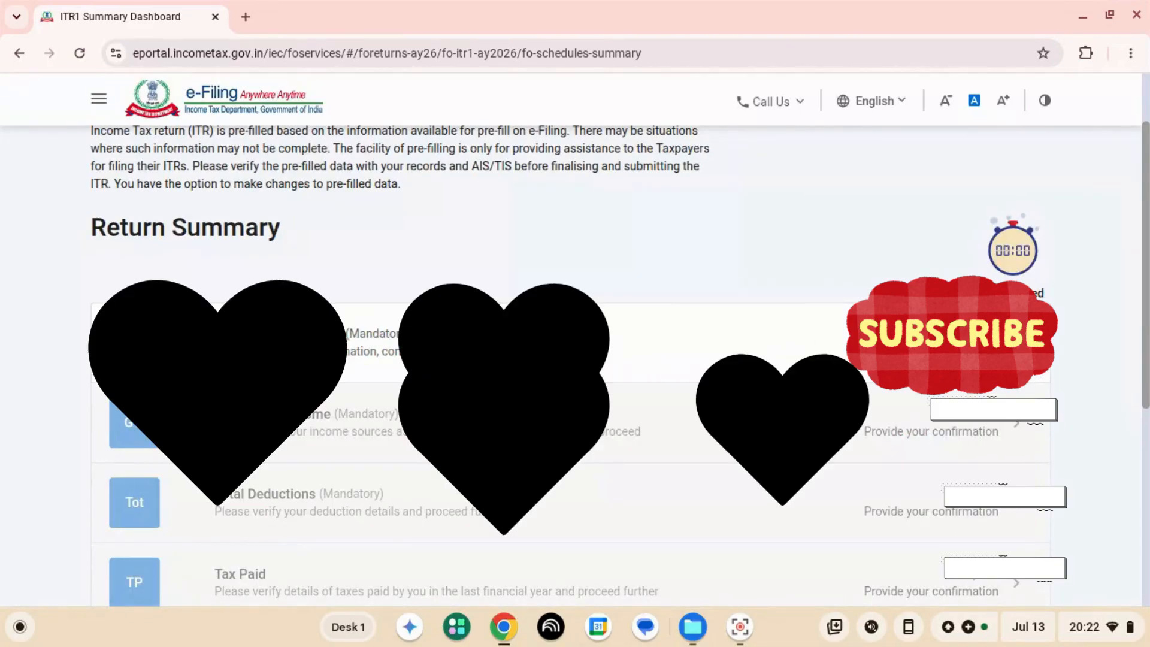
- Open the Personal Information section and look through its contact, filing section and bank details entries
left_click(953, 348)
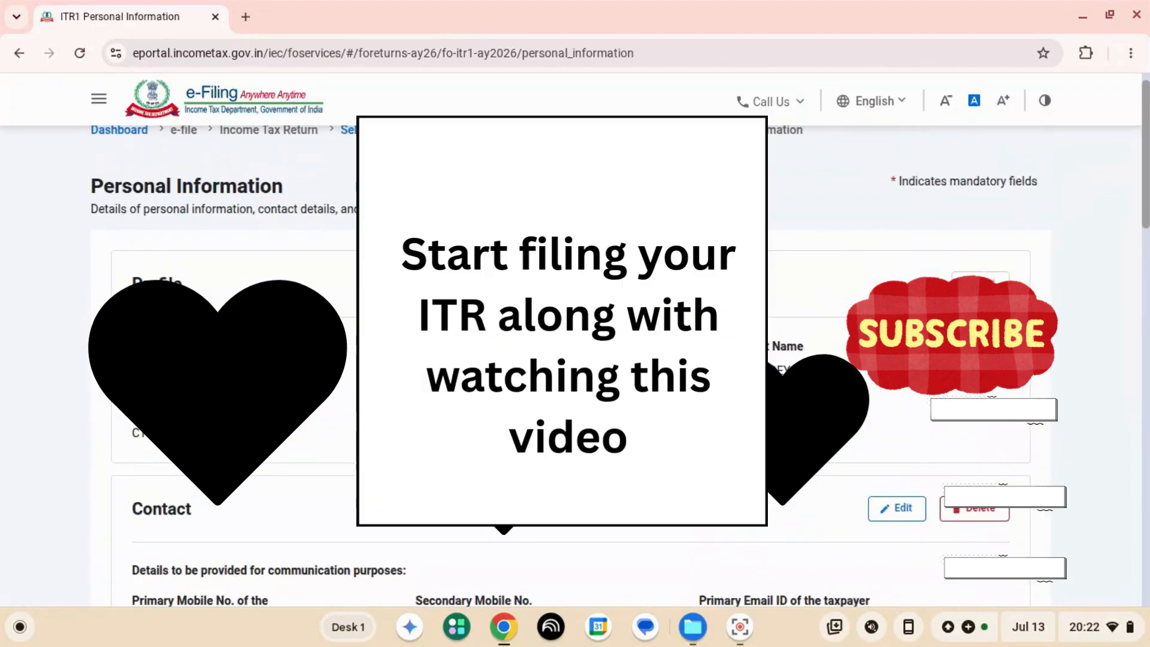
scroll(575, 359, "down", 15)
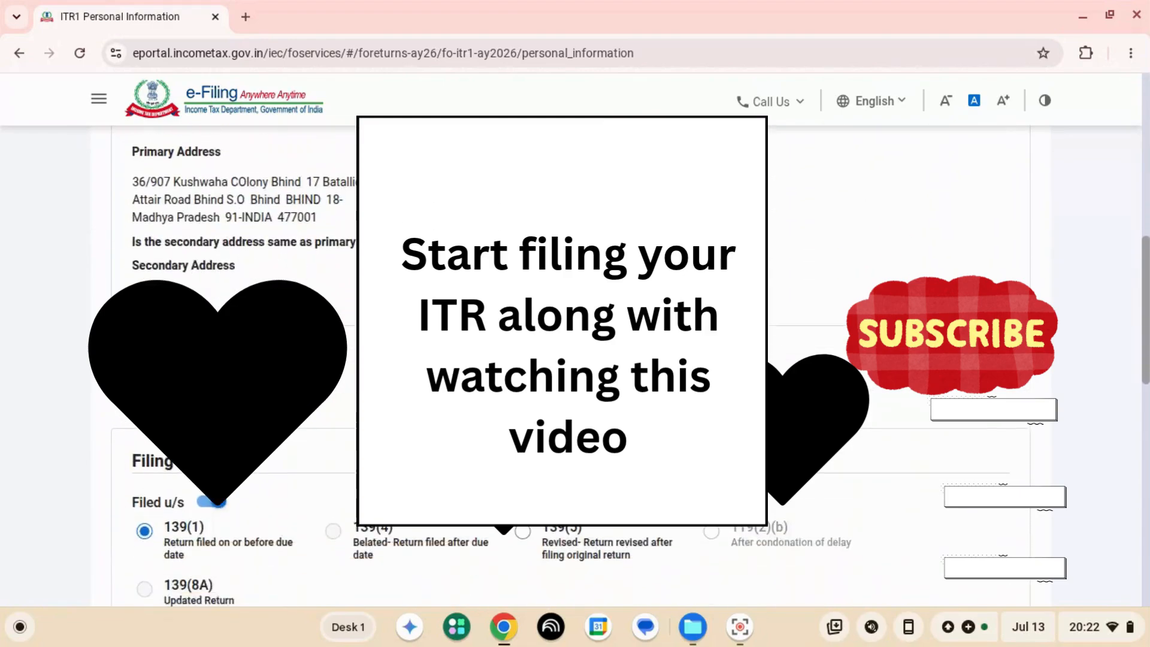
scroll(576, 360, "down", 2)
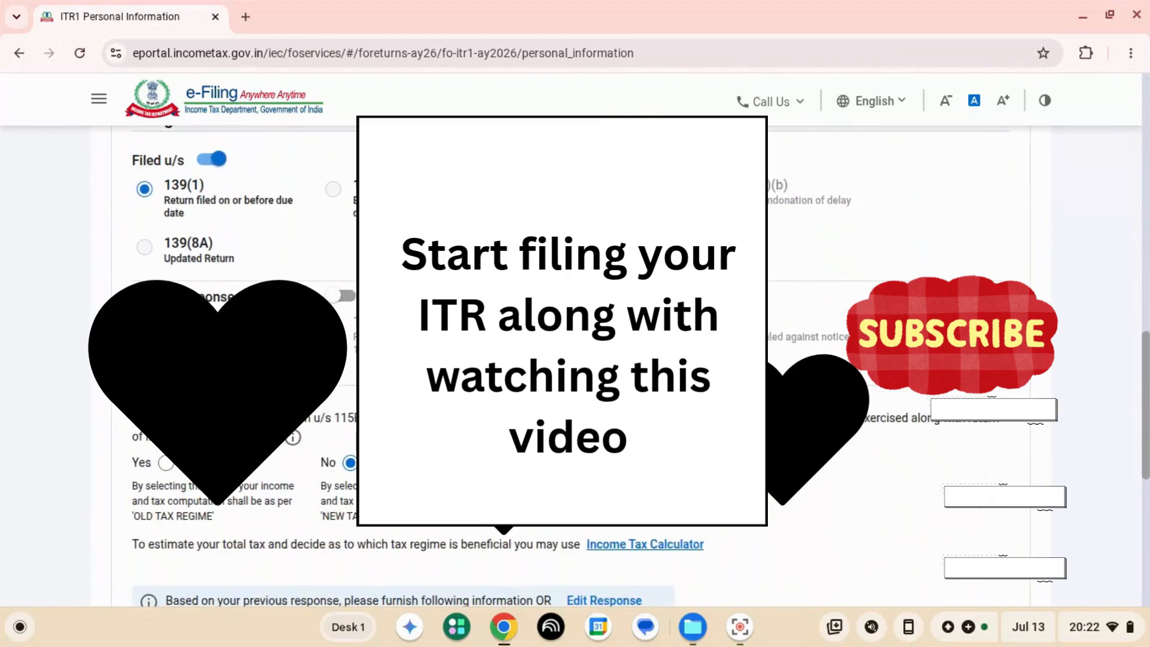
scroll(576, 360, "down", 8)
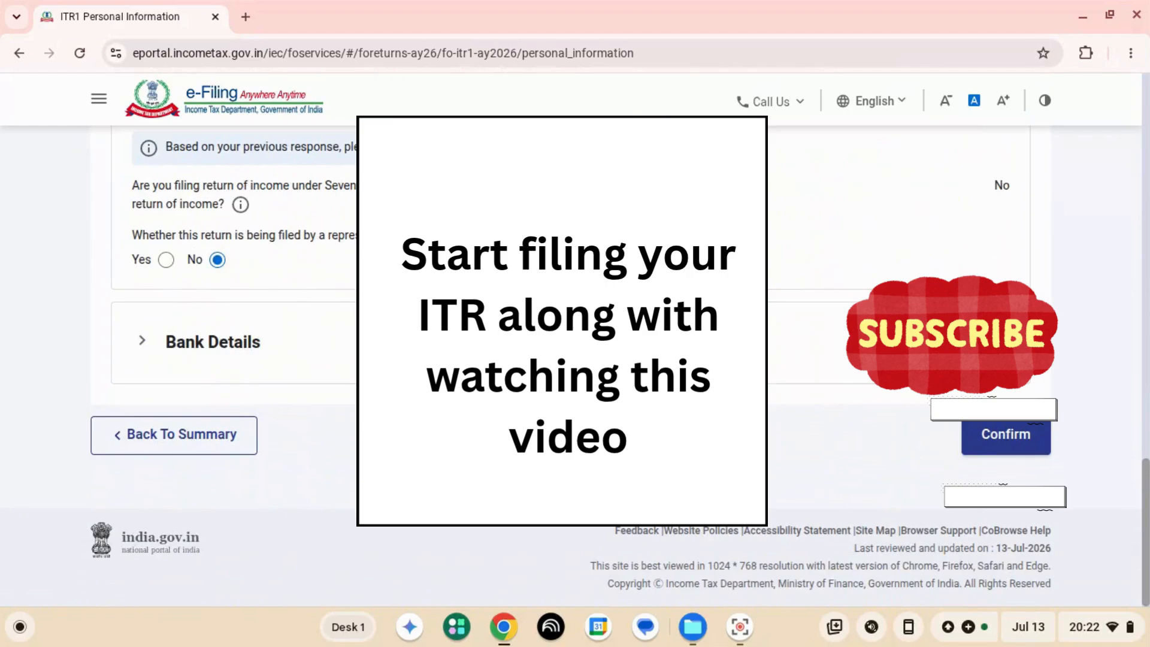
scroll(576, 359, "up", 9)
scroll(576, 360, "up", 2)
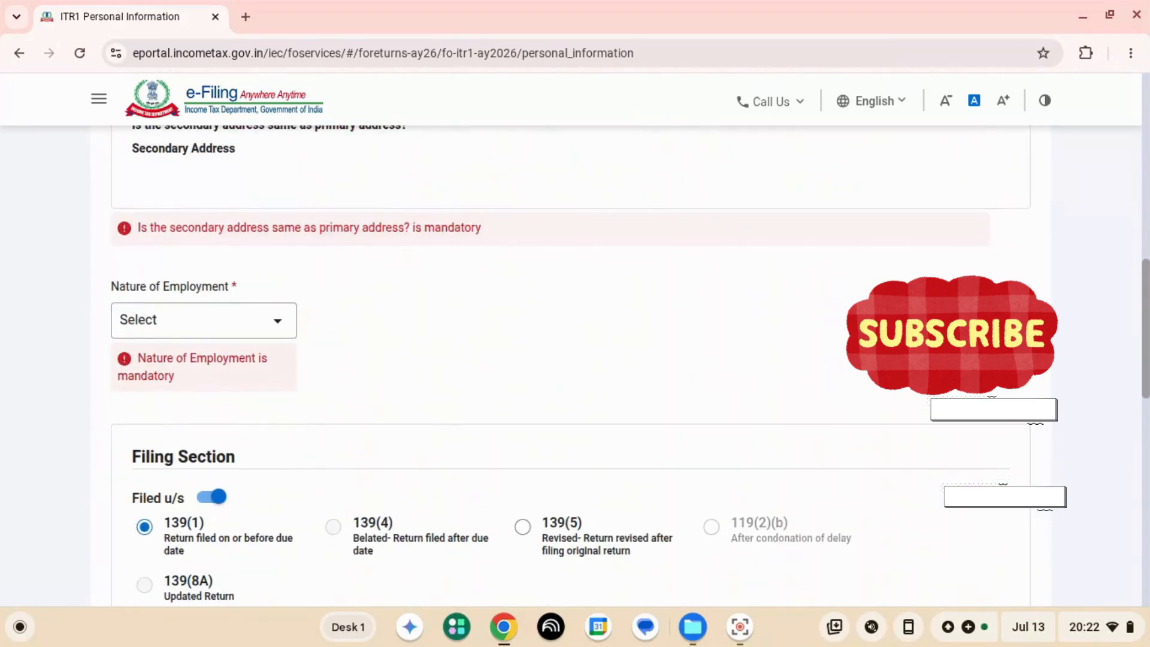
- Set the Nature of Employment to Others
left_click(204, 320)
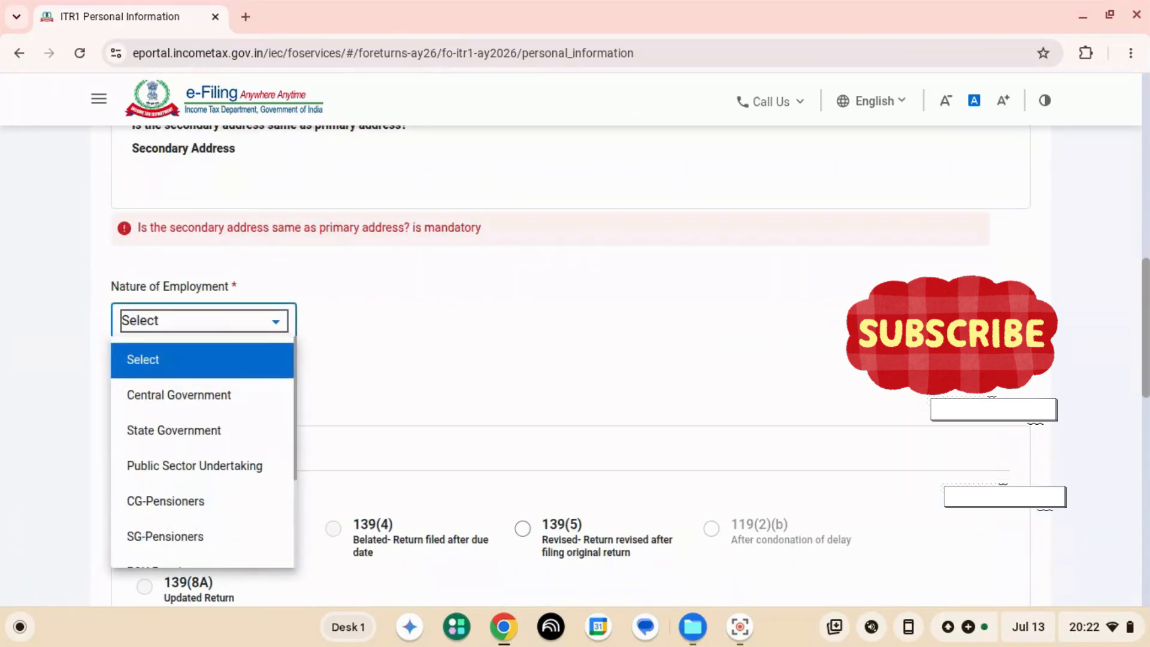
key("Down")
key("Down")
key("Down")
key("Down")
key("Down")
key("Down")
key("Down")
key("Down")
key("Down")
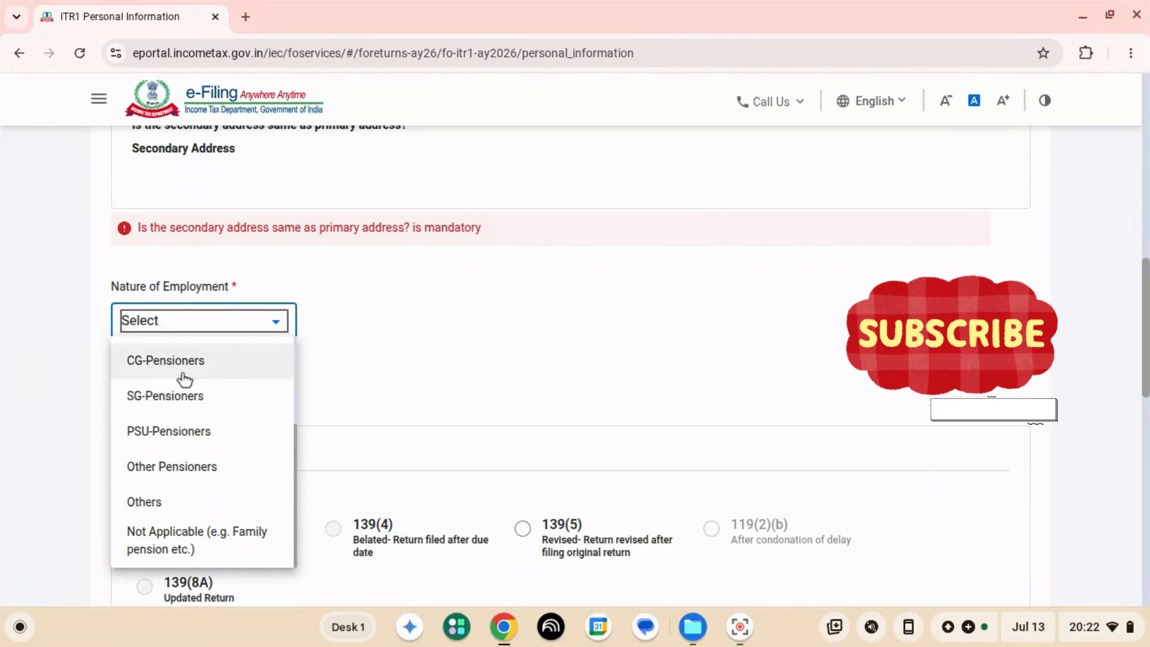
left_click(144, 502)
- Check the filing section and tax regime answers, and try to confirm the Personal Information section
scroll(420, 359, "down", 3)
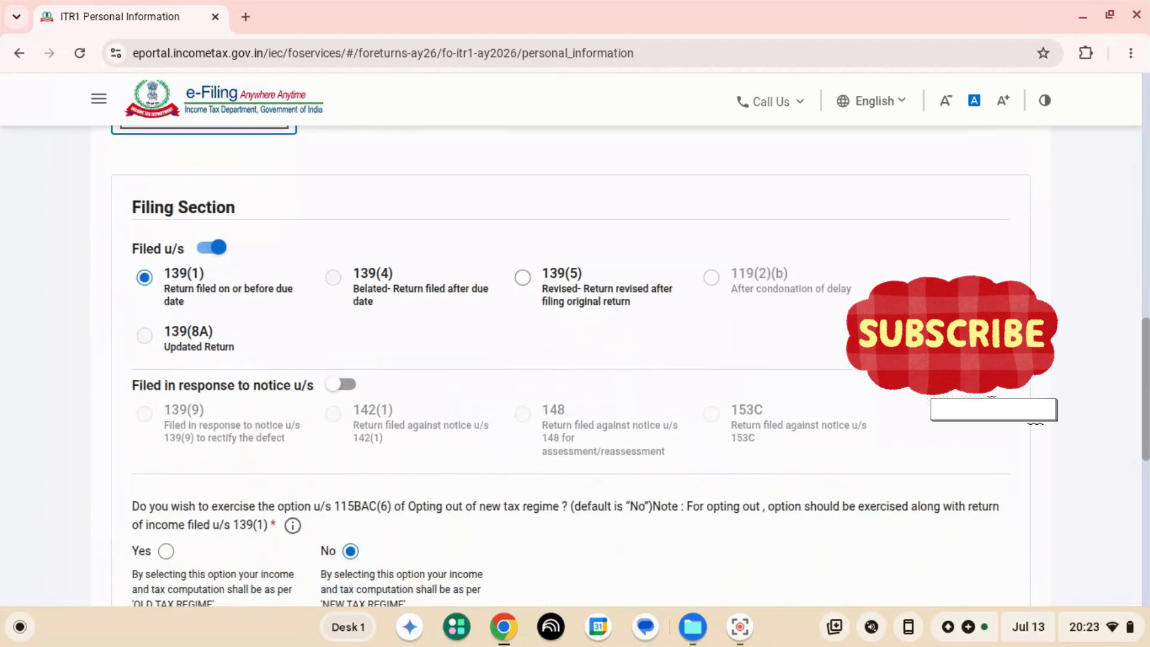
scroll(575, 360, "down", 3)
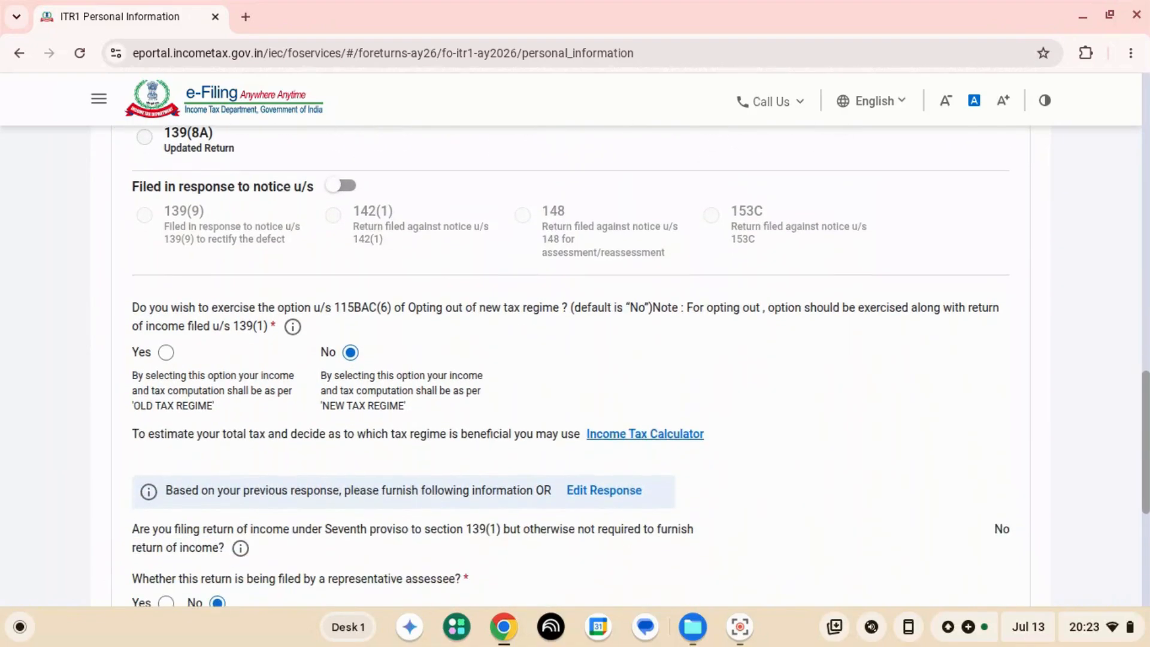
scroll(575, 359, "down", 5)
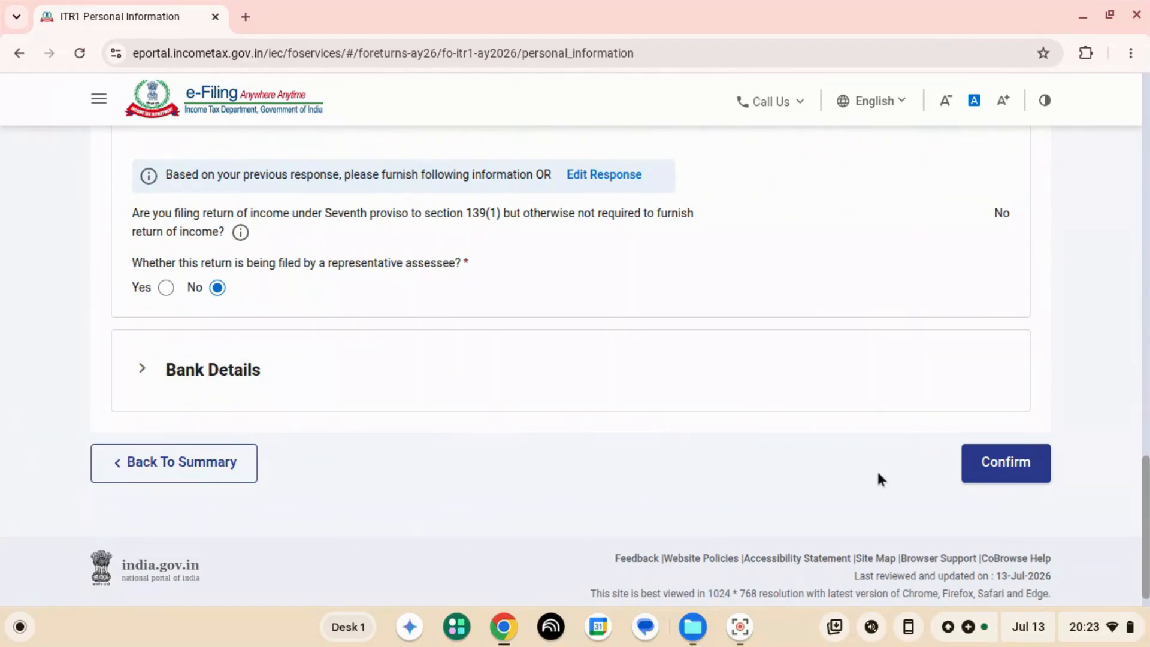
left_click(1027, 462)
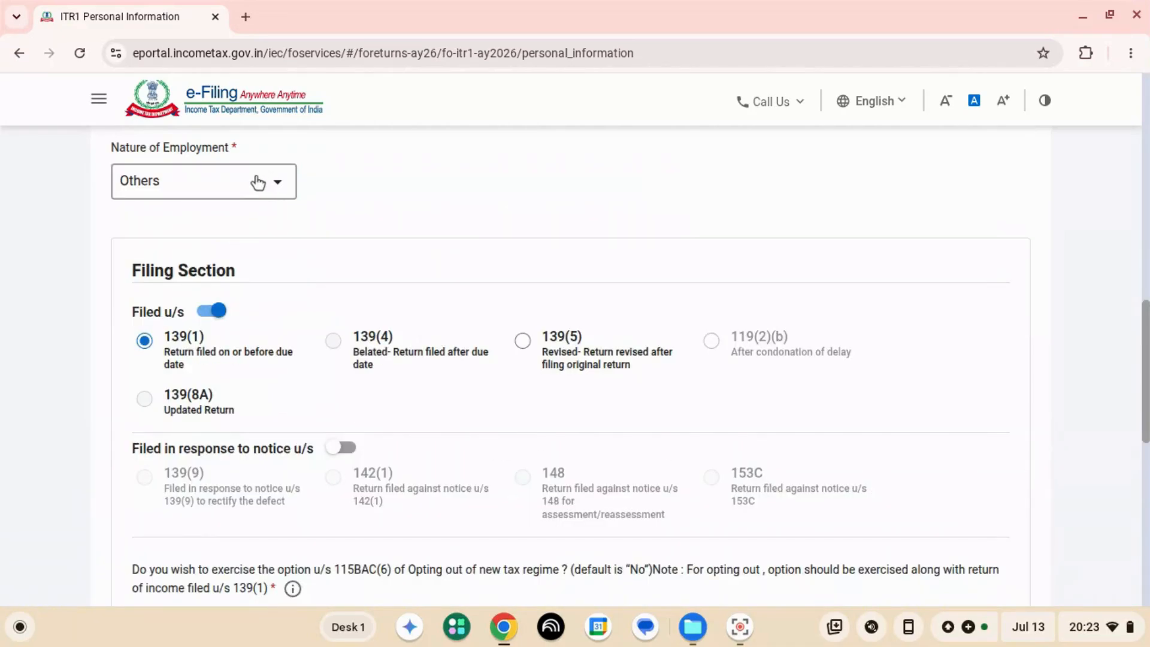
- Change the Nature of Employment to Public Sector Undertaking
scroll(258, 183, "down", 9)
scroll(575, 365, "up", 9)
left_click(186, 181)
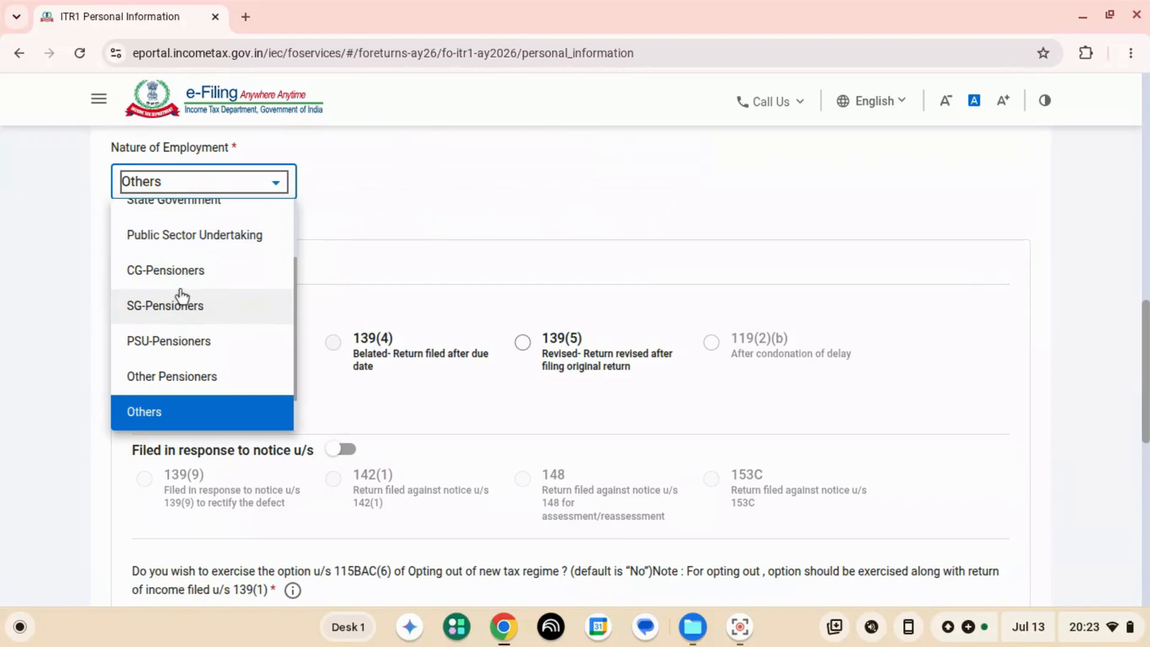
scroll(181, 296, "up", 3)
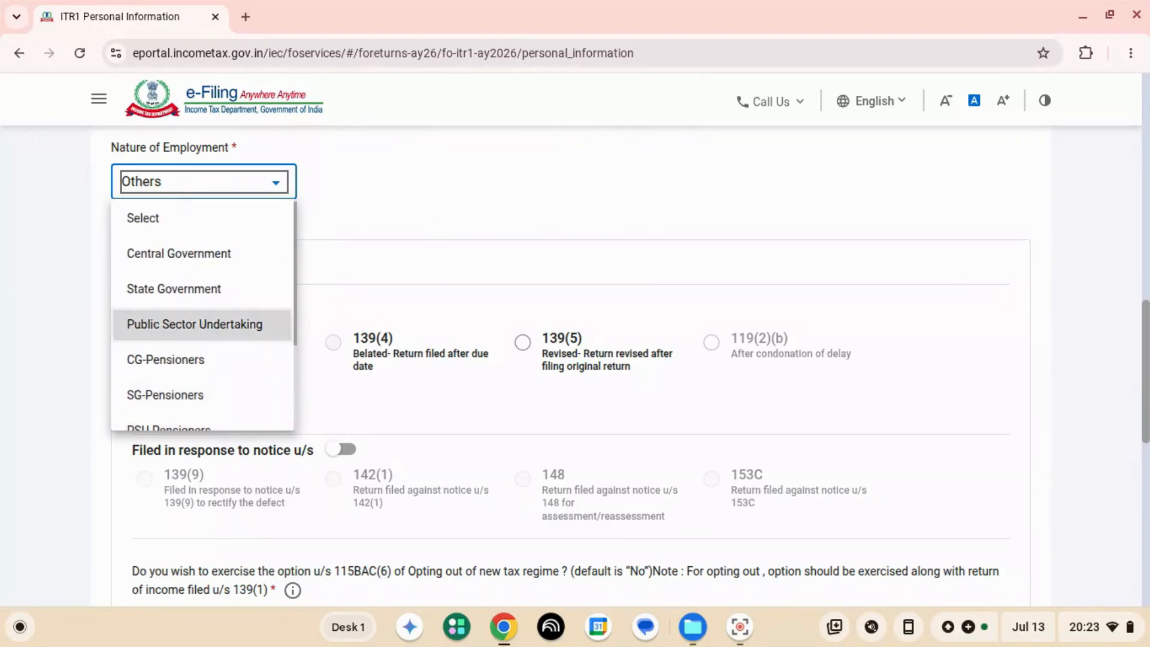
left_click(194, 325)
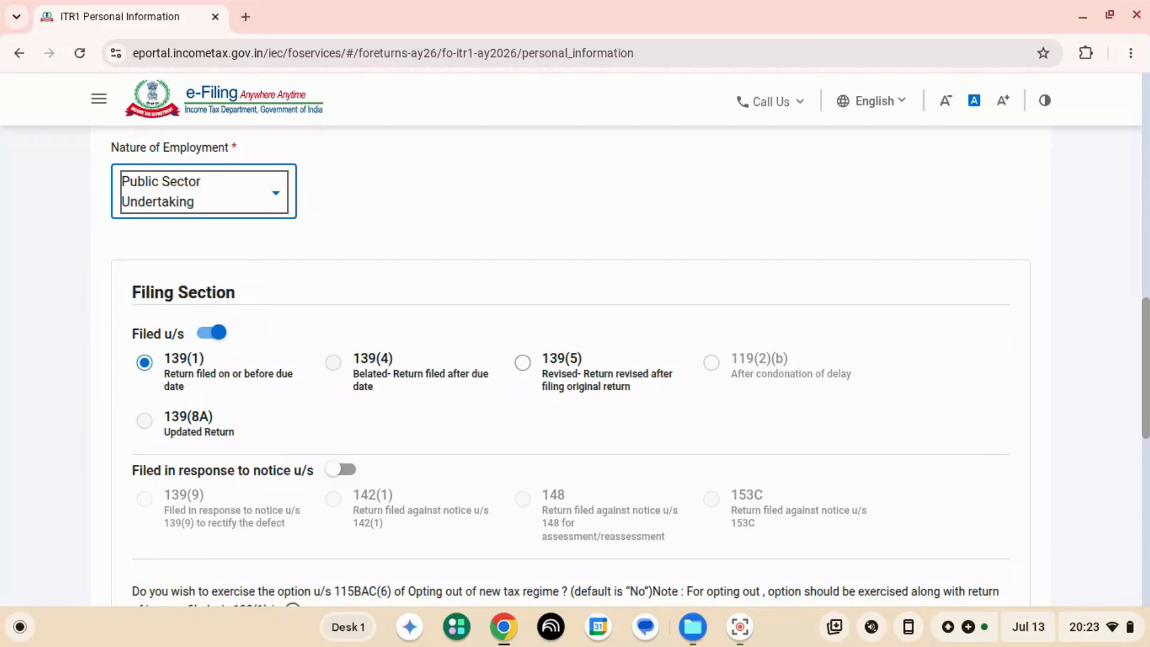
- Review the filing section, tax regime option and representative assessee answers down to Bank Details
scroll(575, 365, "down", 5)
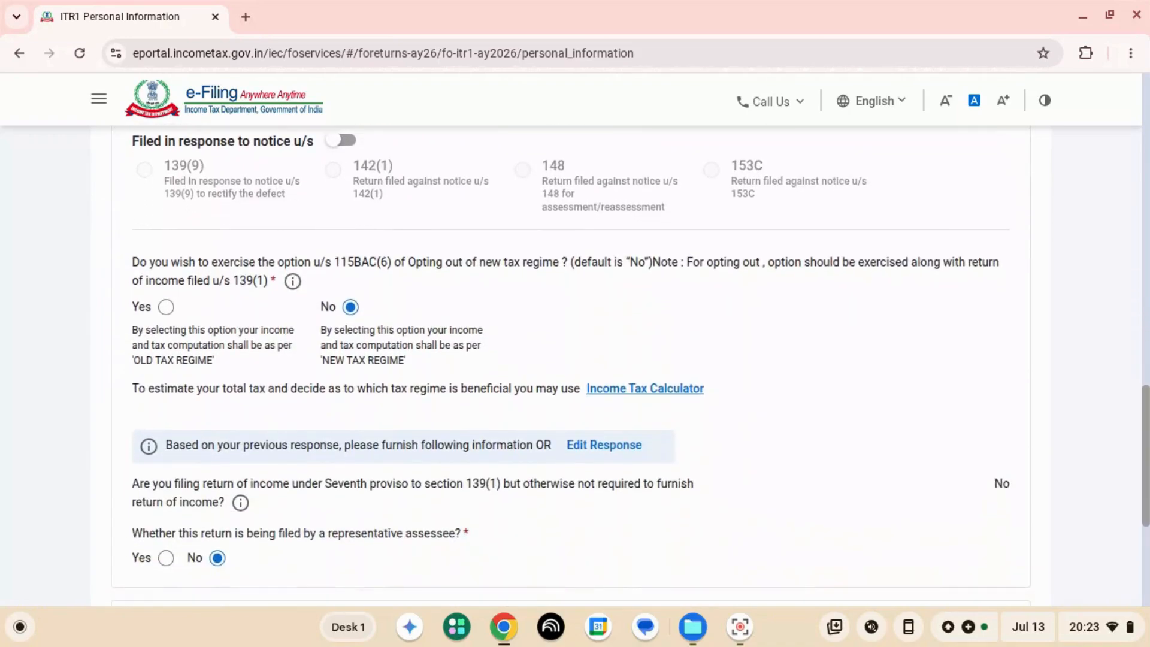
scroll(575, 366, "up", 3)
scroll(575, 366, "up", 1)
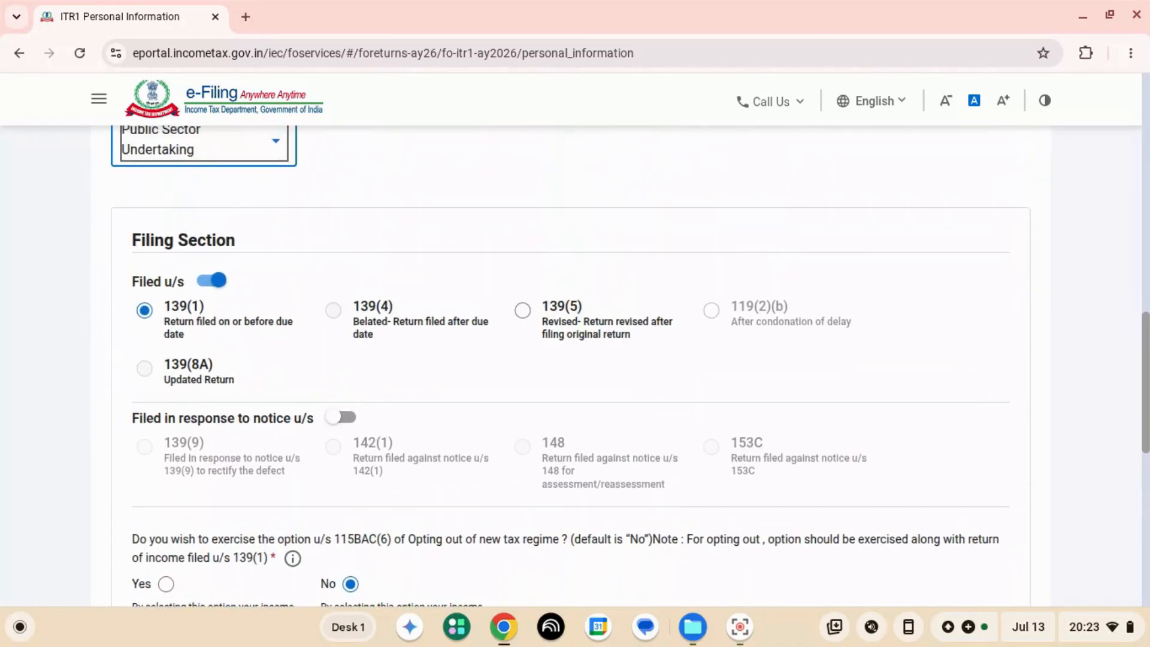
scroll(576, 366, "down", 10)
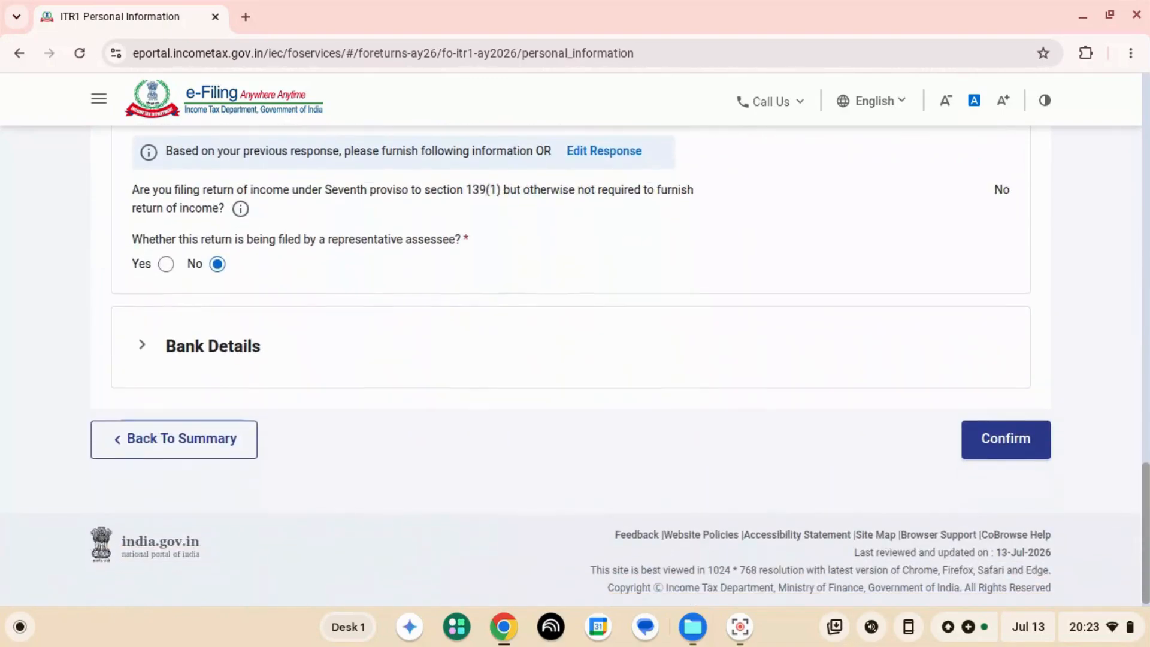
- Go back to the contact details in Personal Information and open them for editing
scroll(575, 365, "up", 11)
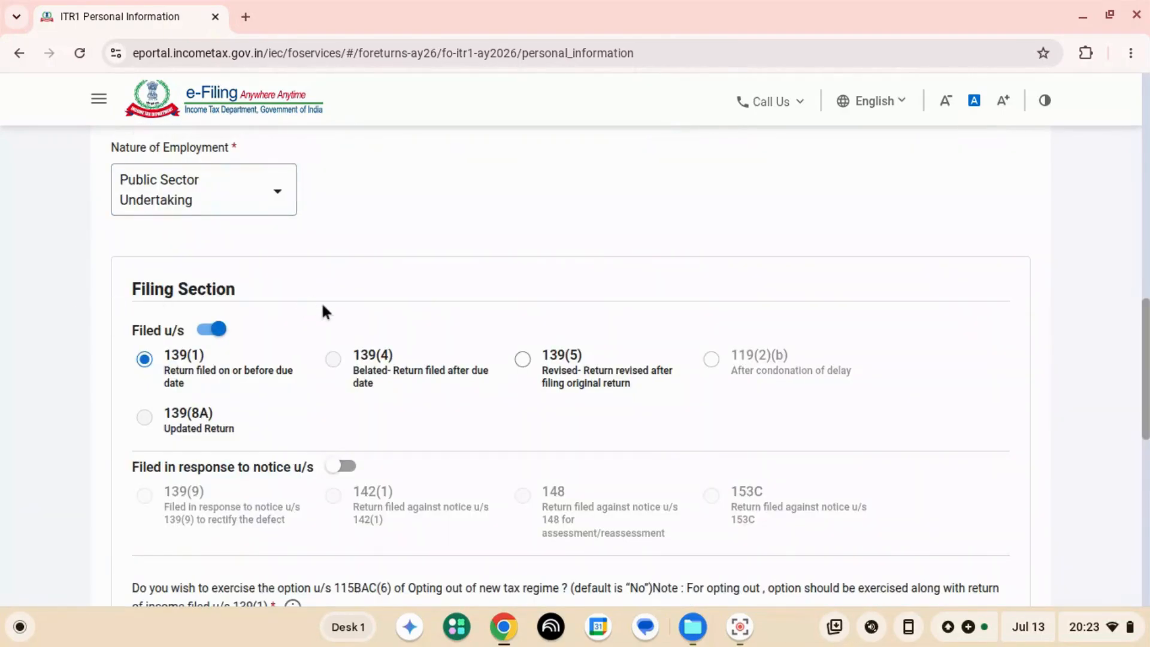
scroll(322, 307, "up", 4)
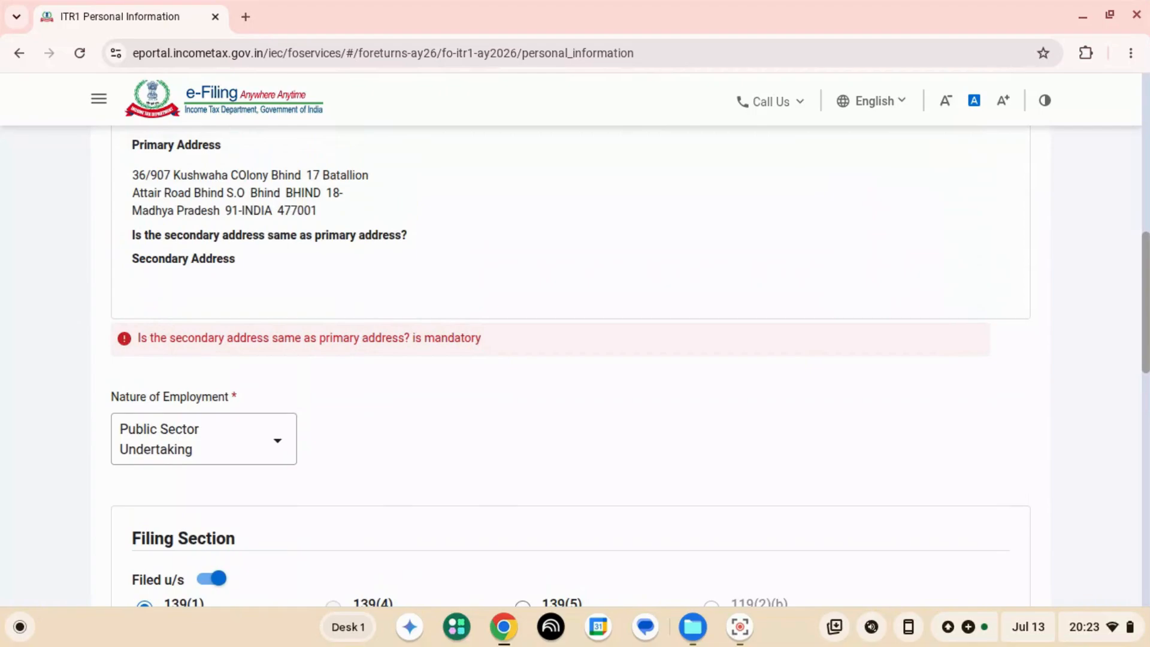
scroll(570, 372, "up", 5)
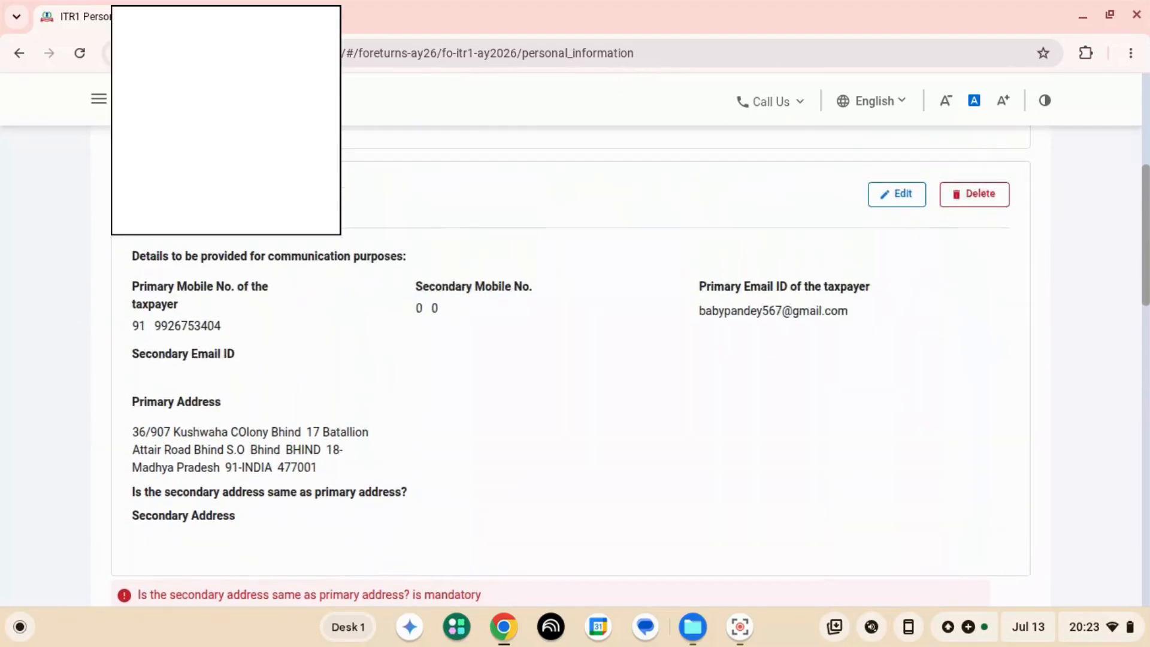
scroll(575, 366, "up", 2)
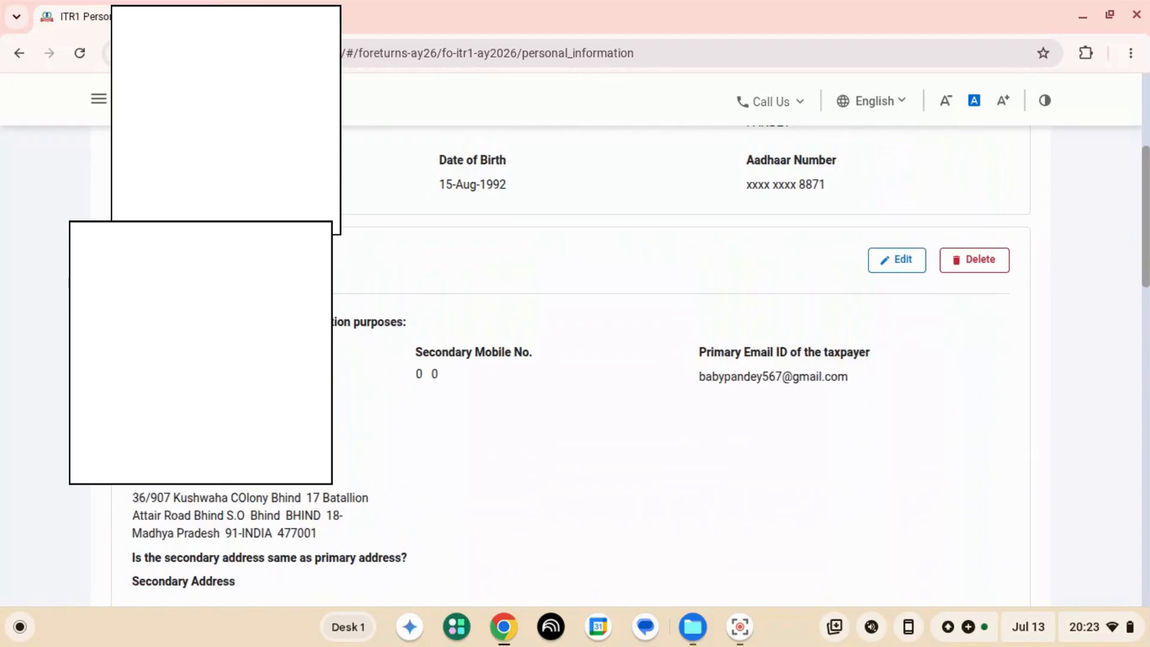
scroll(609, 357, "down", 7)
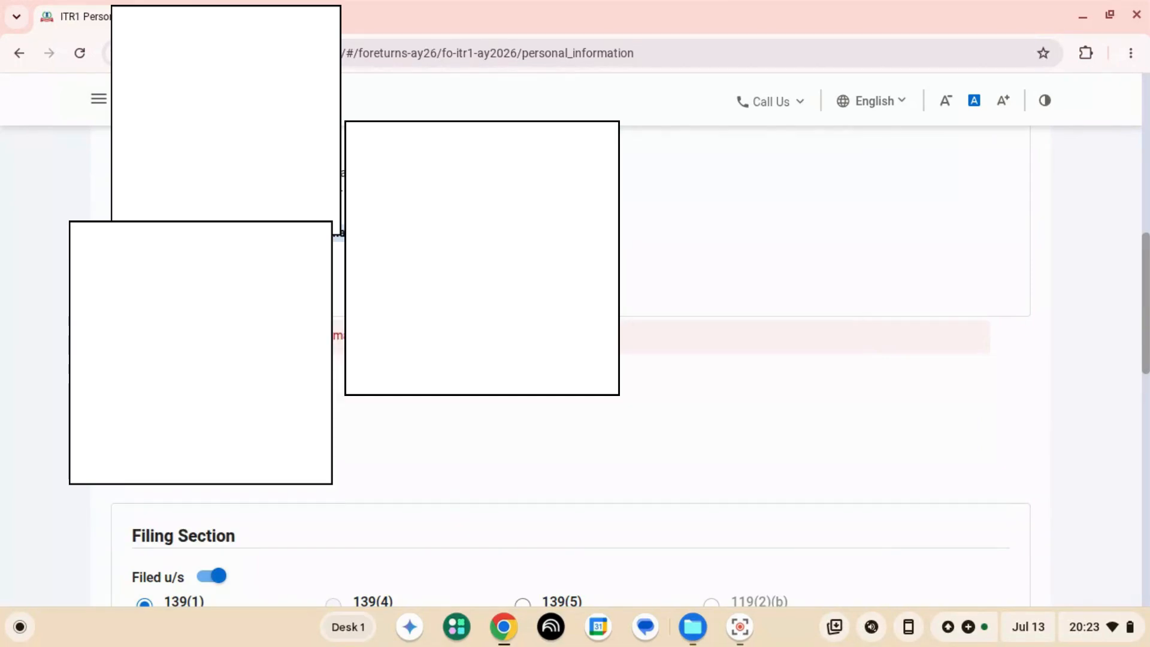
scroll(576, 359, "up", 5)
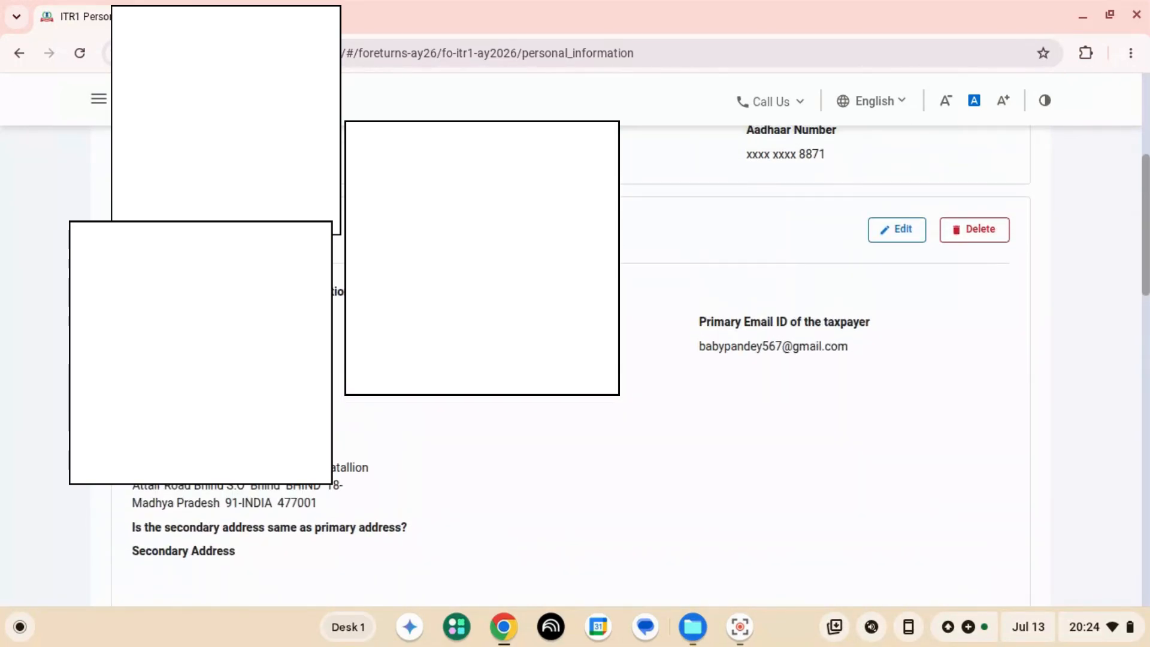
left_click(897, 230)
- Answer Yes to the secondary address being the same as the primary address, and save the contact details
scroll(575, 360, "down", 4)
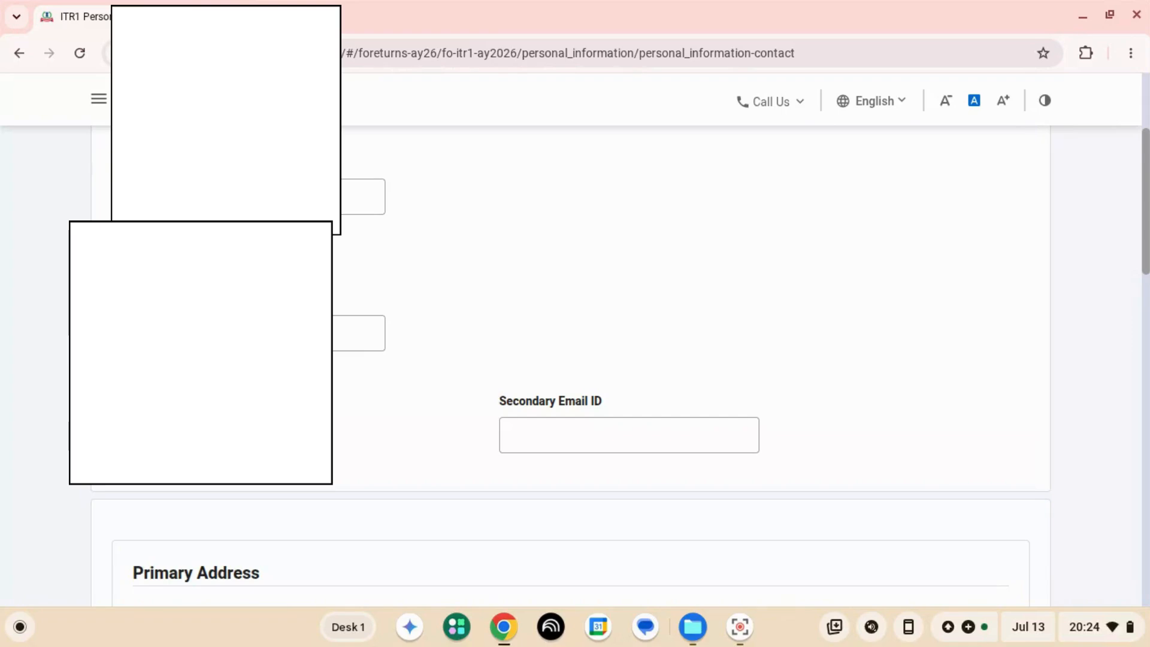
scroll(455, 360, "down", 7)
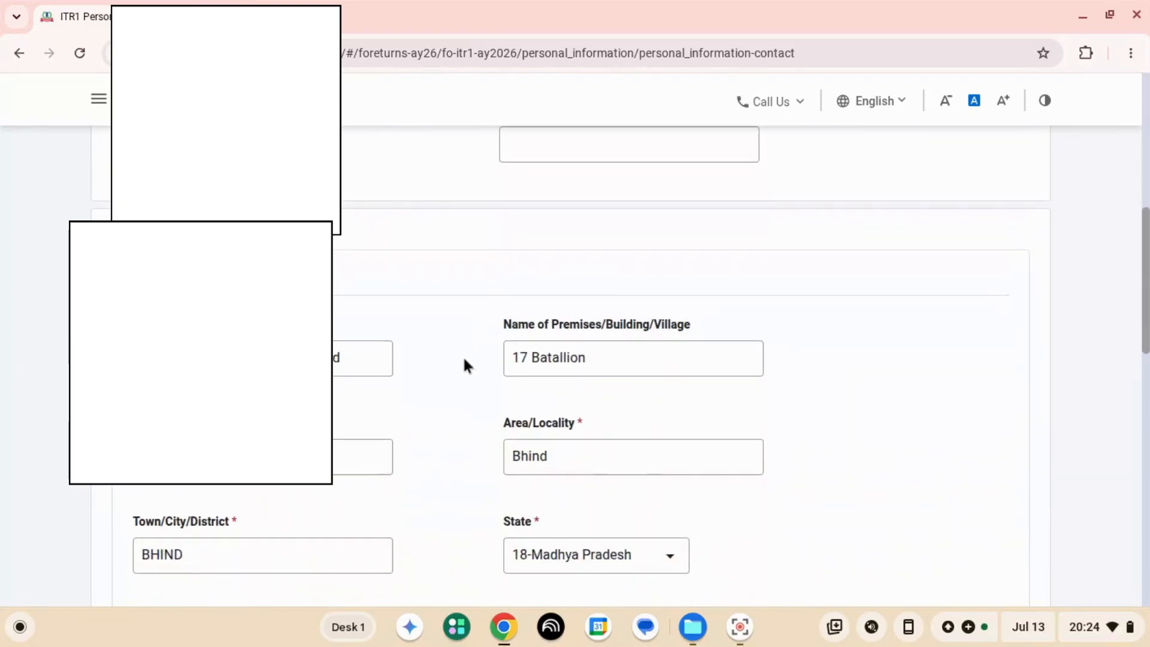
scroll(451, 367, "down", 6)
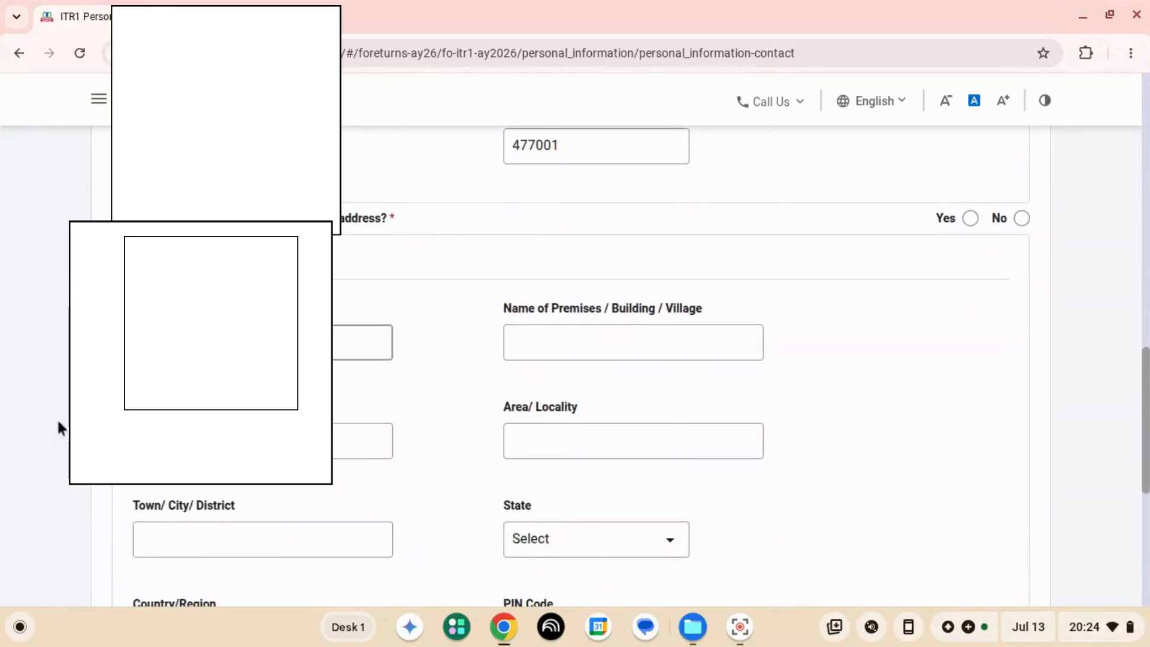
scroll(59, 429, "up", 3)
scroll(575, 359, "up", 3)
scroll(51, 437, "down", 6)
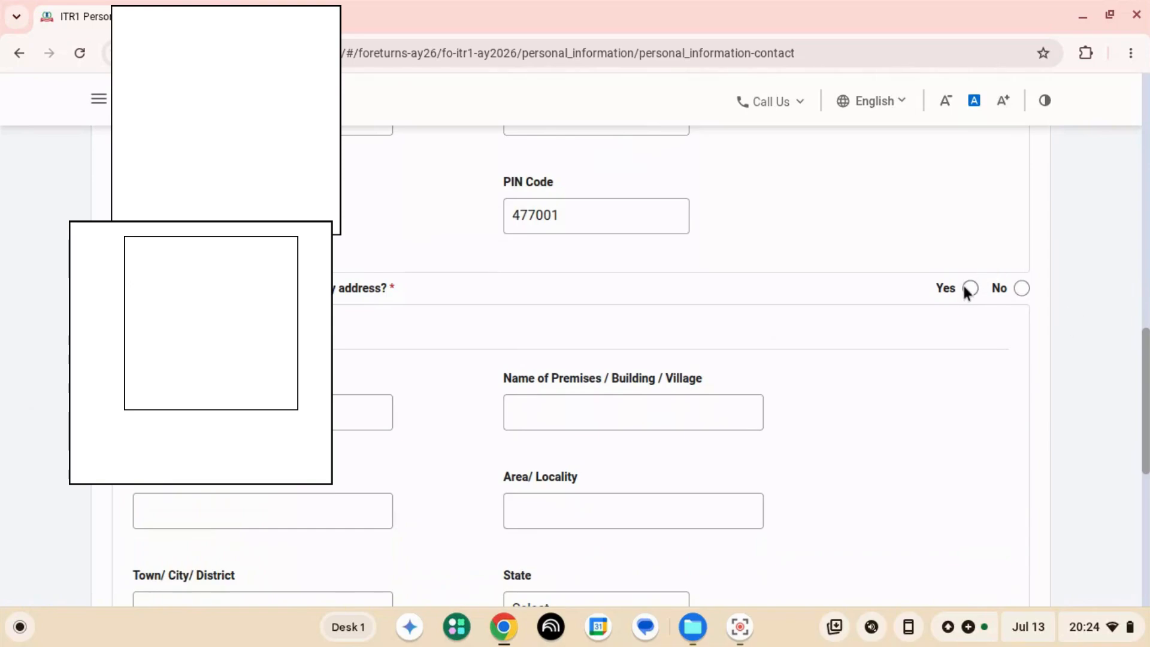
left_click(965, 288)
scroll(970, 300, "down", 6)
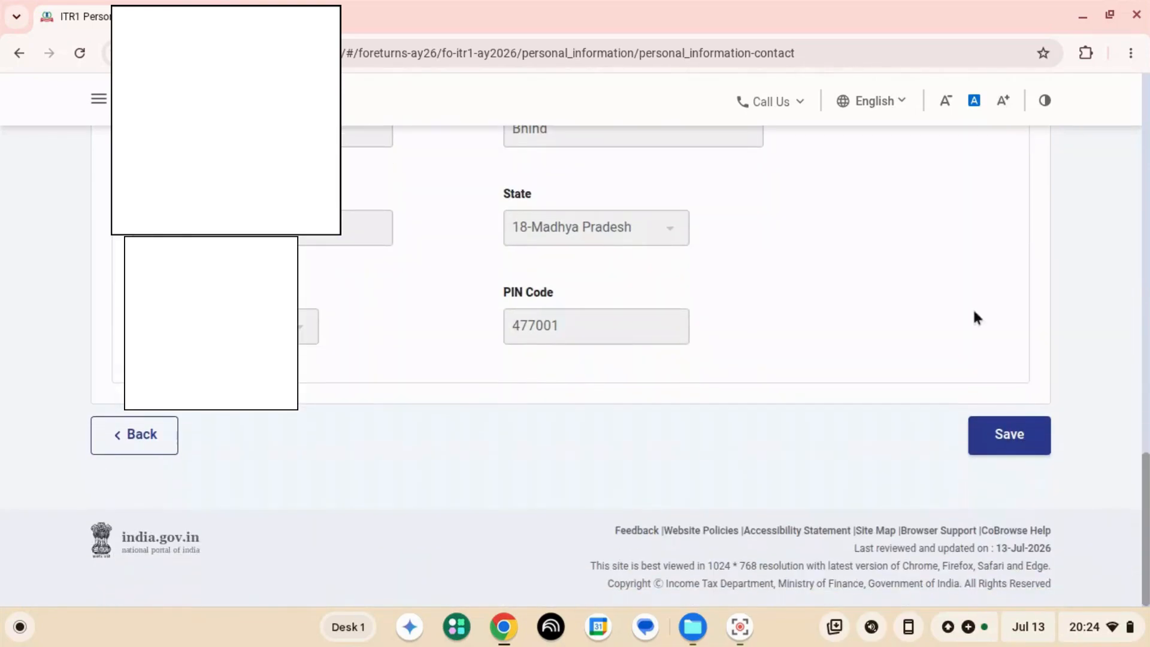
left_click(1004, 433)
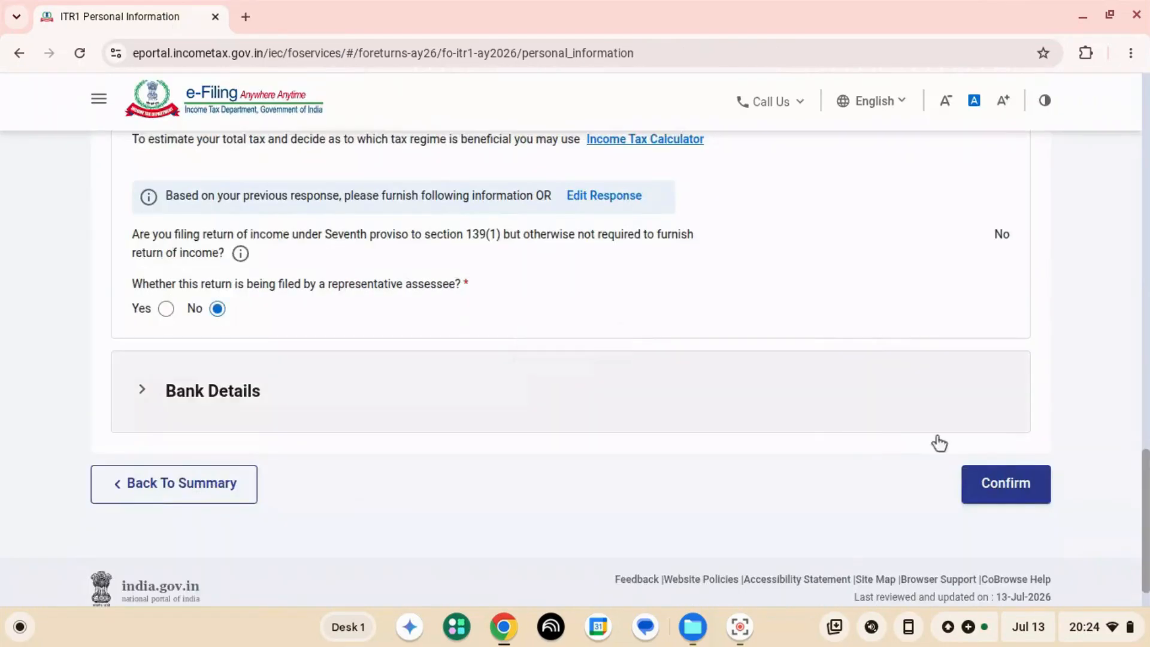
- Recheck the Nature of Employment and filing section answers, and confirm the Personal Information section
scroll(939, 444, "up", 10)
scroll(905, 446, "down", 5)
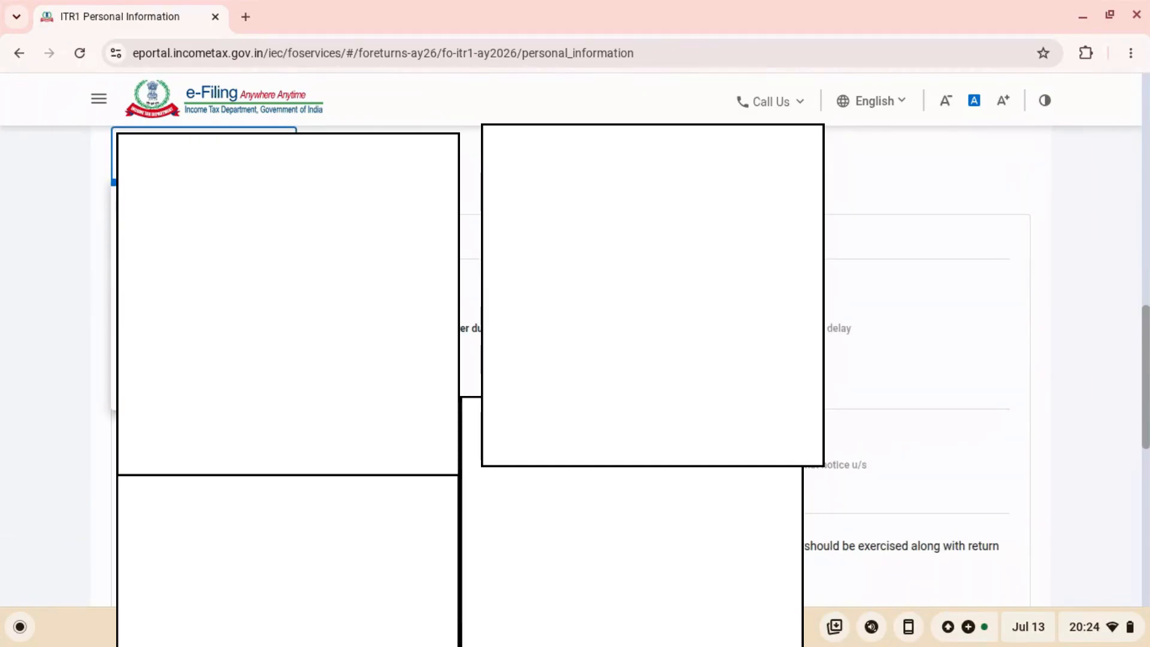
scroll(905, 446, "down", 5)
scroll(905, 446, "down", 5)
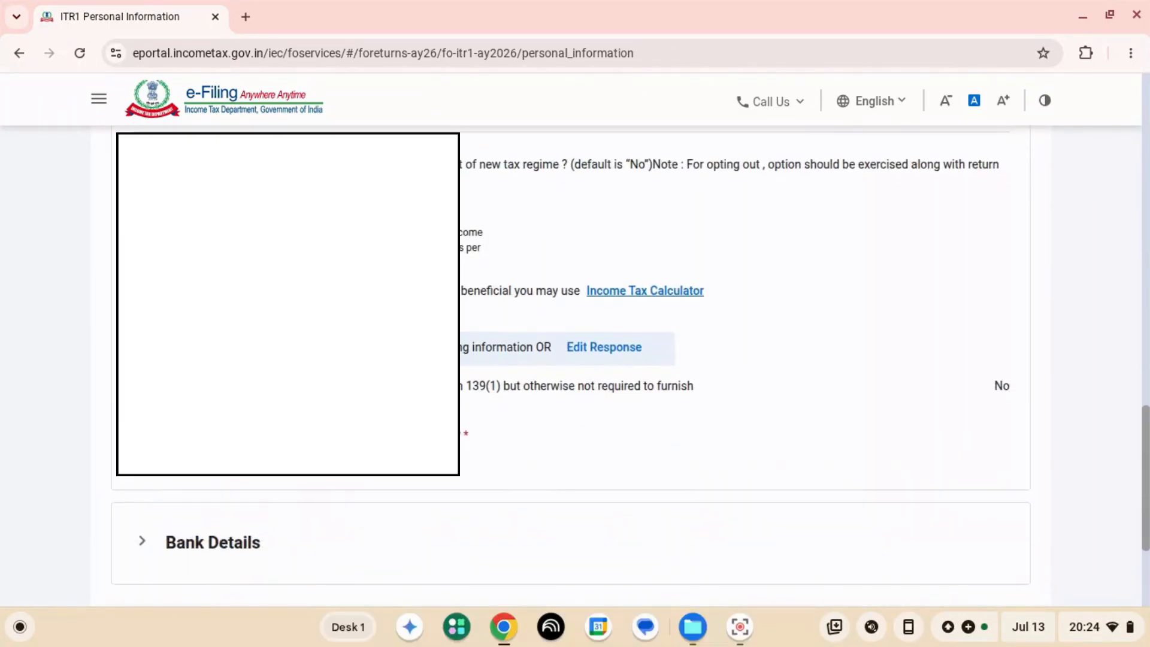
left_click(1005, 434)
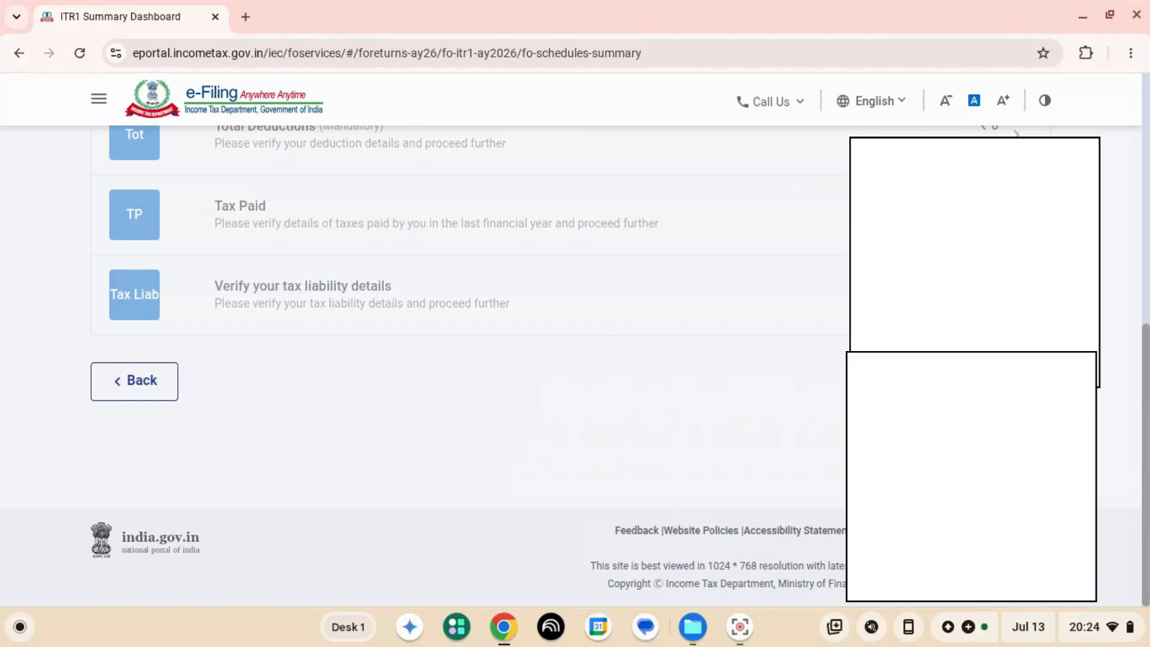
- Open Gross Total Income from the return summary and review the salary, house property, other sources and exempt income entries
scroll(468, 359, "up", 8)
scroll(467, 359, "down", 2)
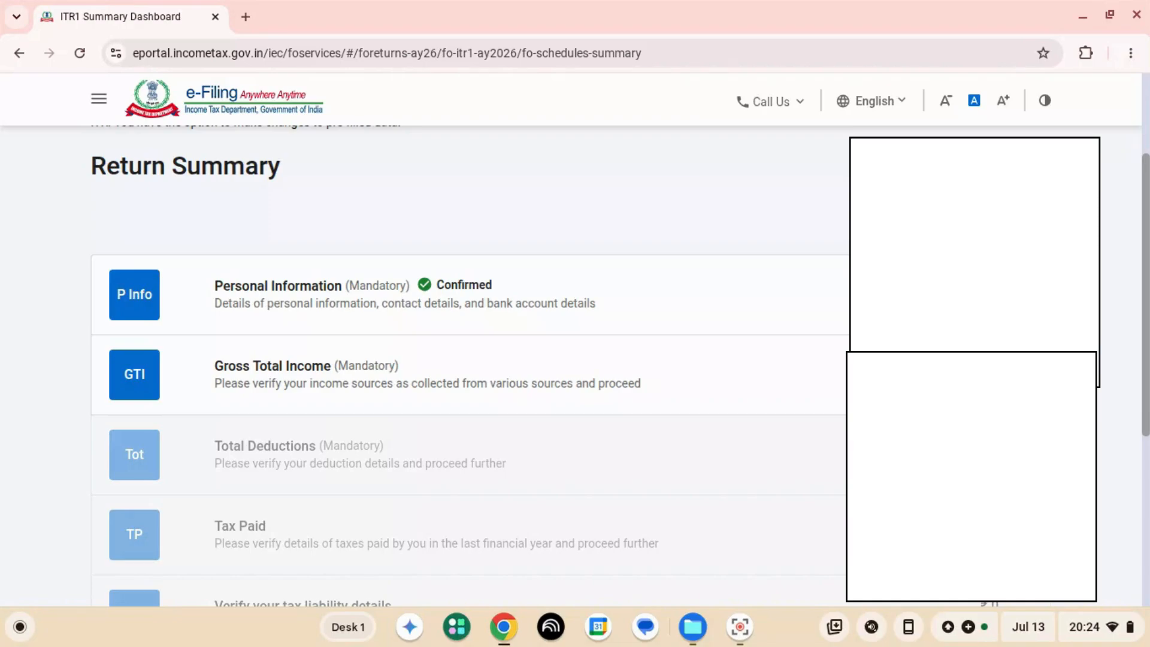
left_click(836, 375)
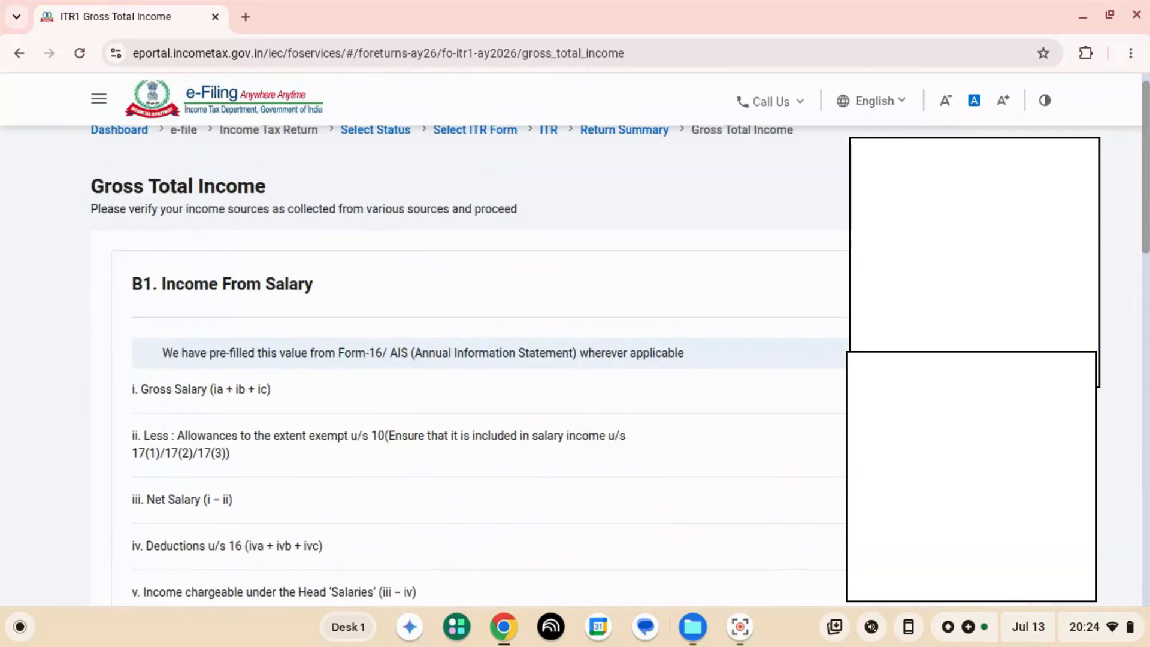
scroll(480, 372, "down", 3)
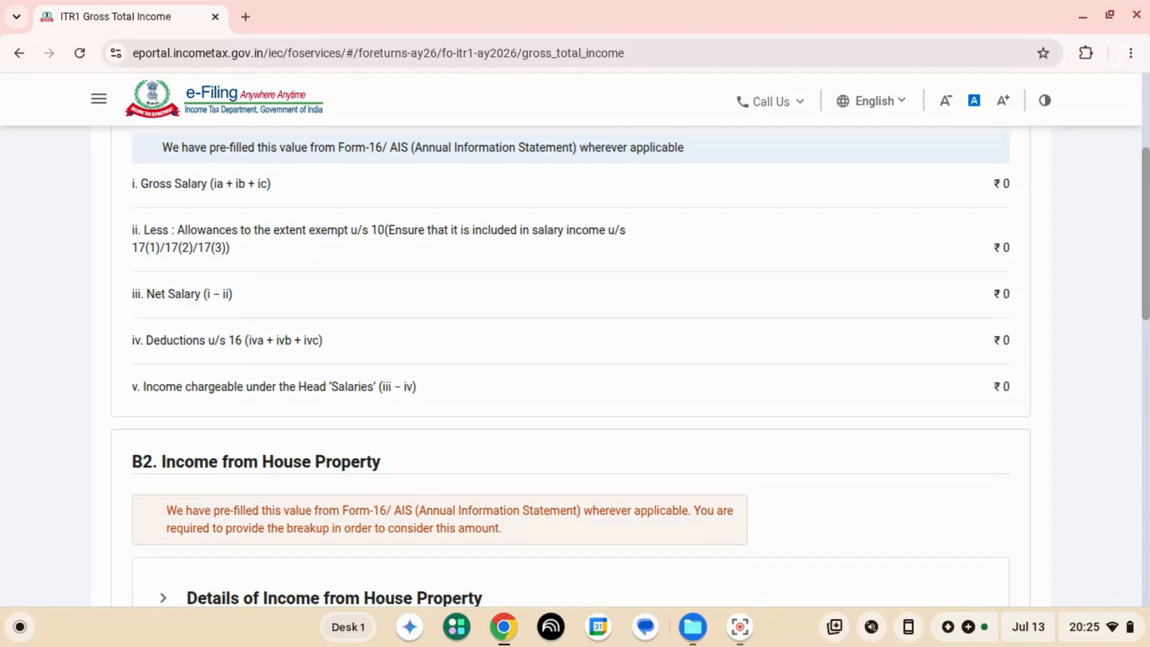
scroll(572, 372, "down", 5)
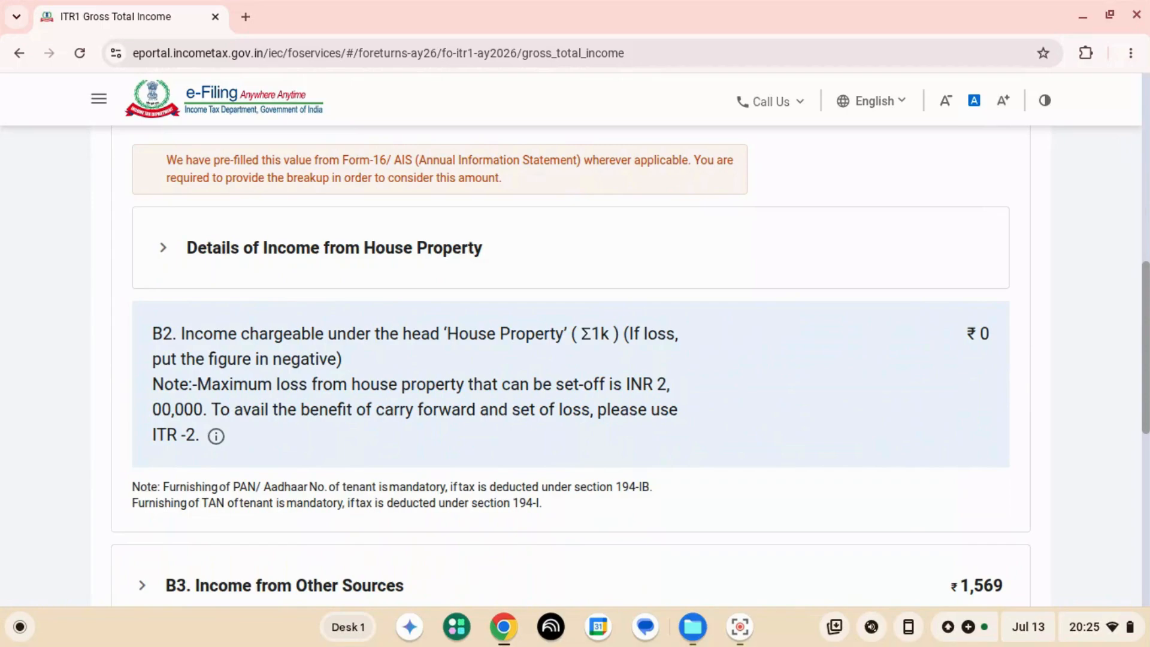
scroll(573, 366, "down", 6)
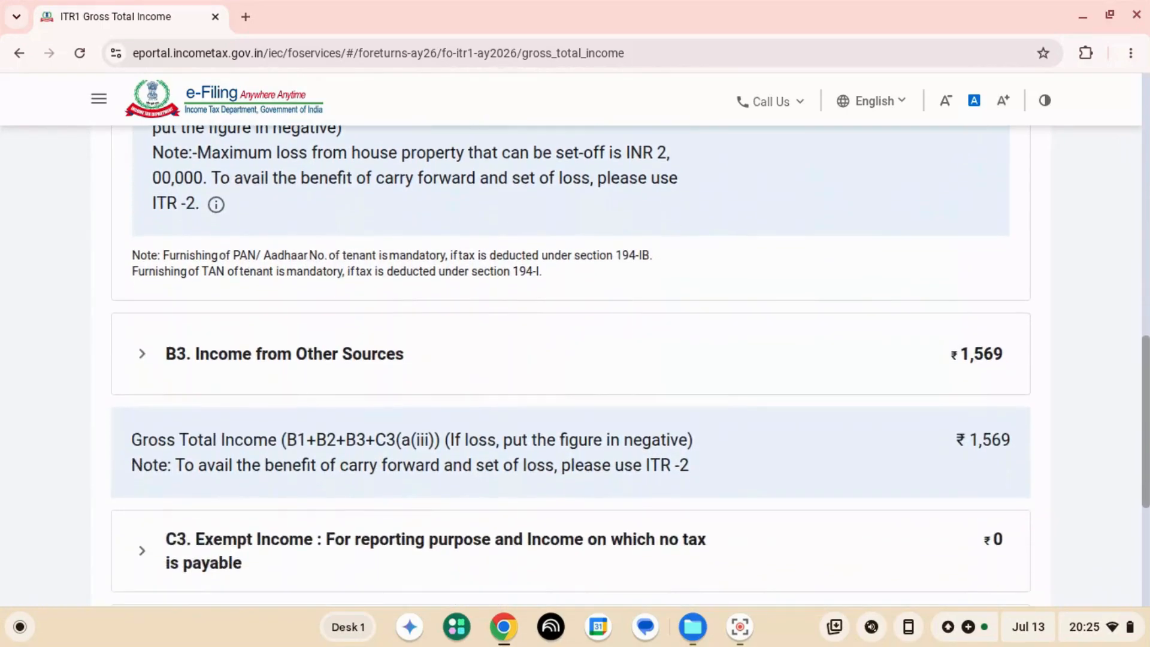
scroll(572, 360, "down", 3)
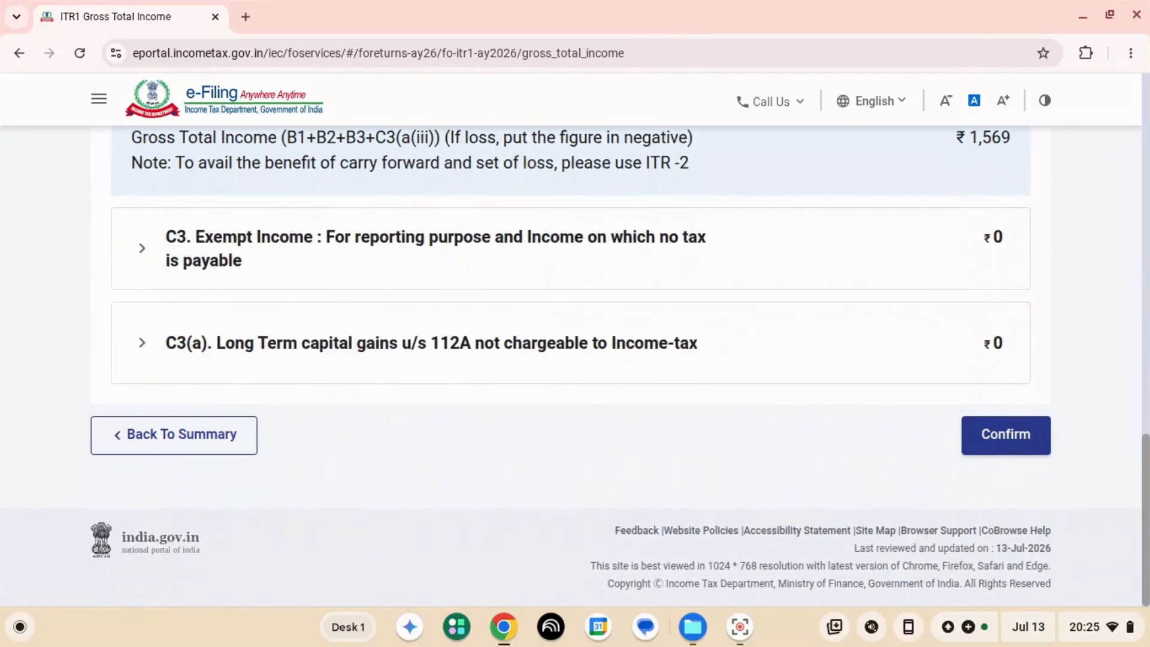
scroll(573, 359, "up", 15)
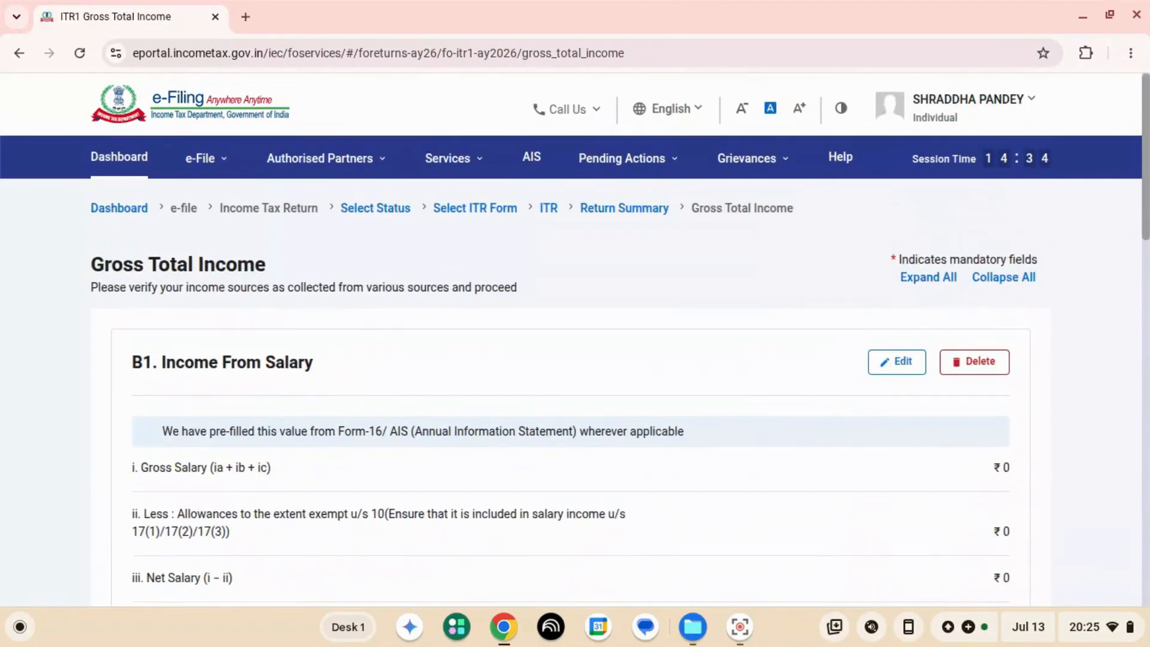
- Close the browser tab with the Gross Total Income page and accept leaving the site
key("ctrl+w")
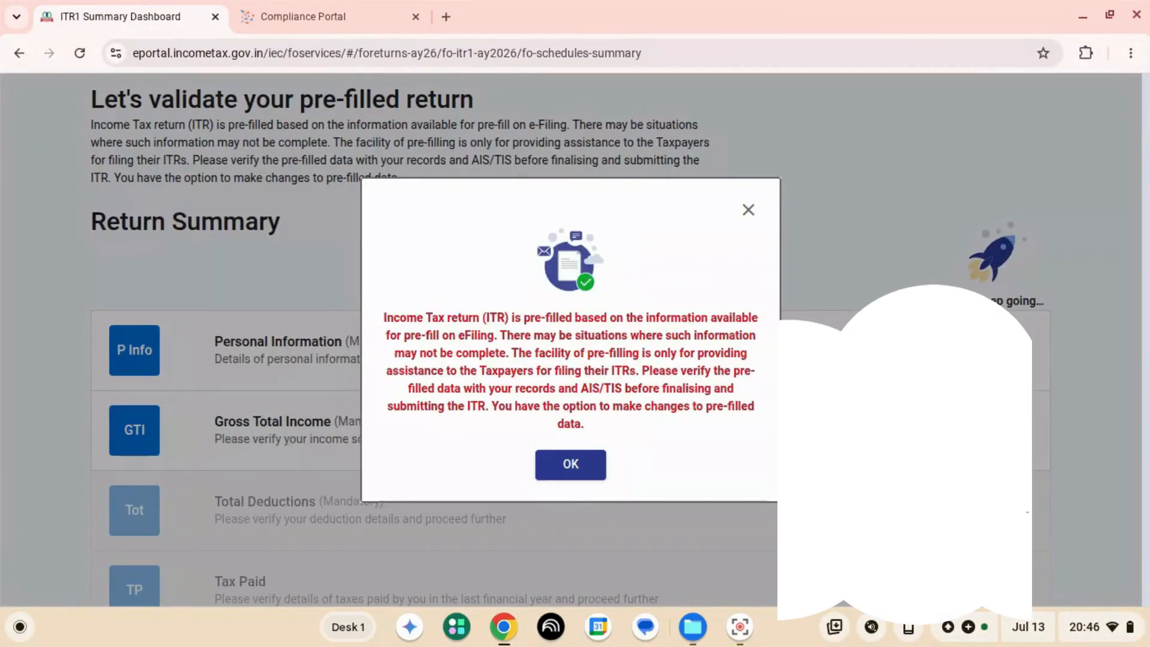
key("Return")
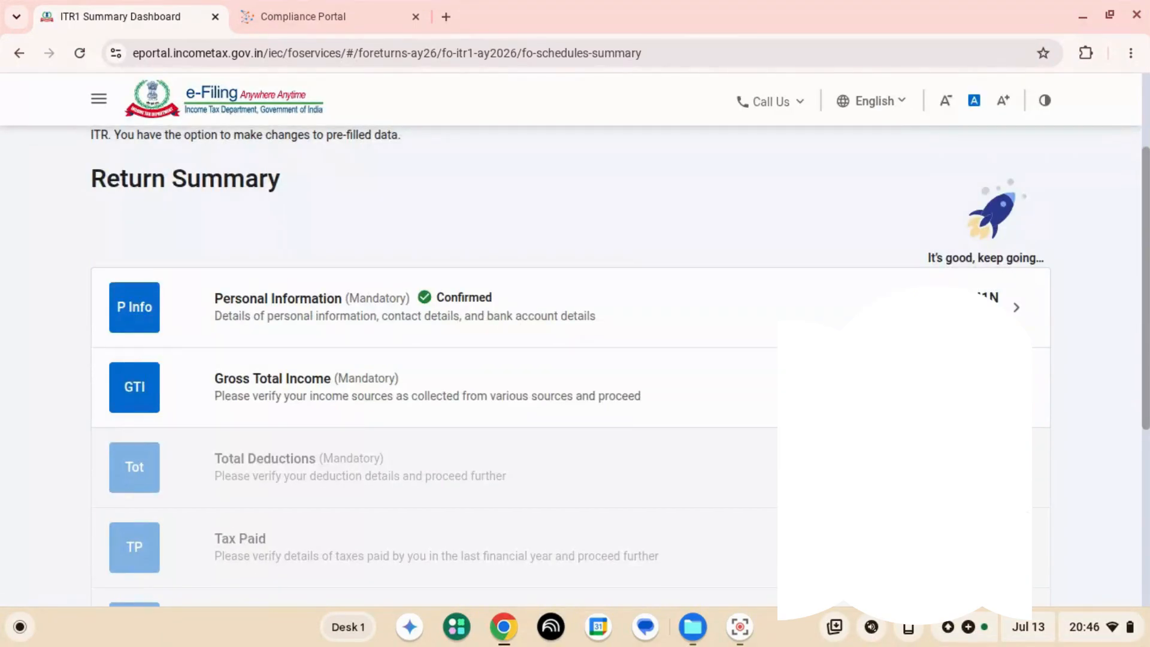
- Open the Gross Total Income section from the return summary and expand the Details of Income from House Property
left_click(428, 388)
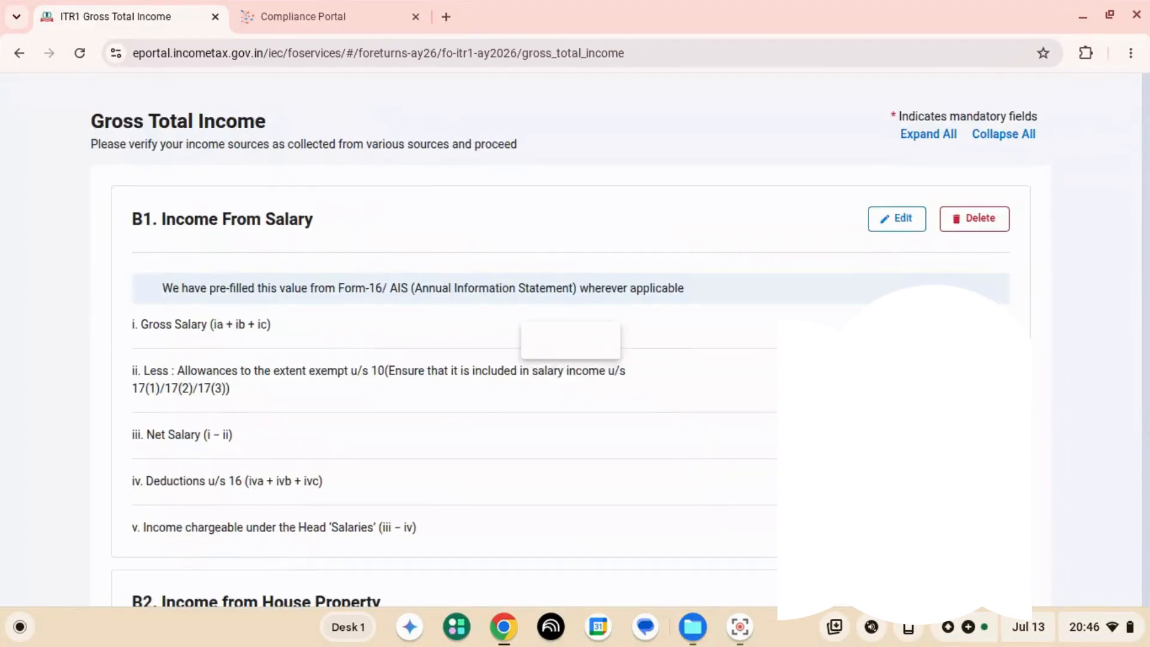
scroll(575, 359, "down", 3)
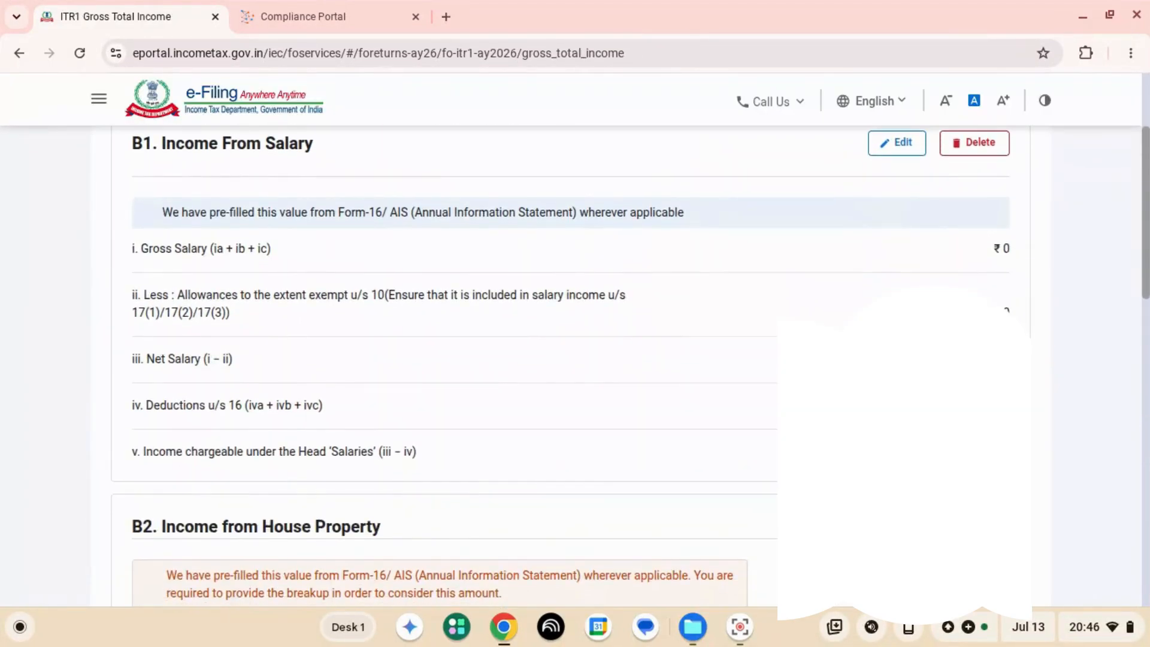
scroll(575, 359, "down", 3)
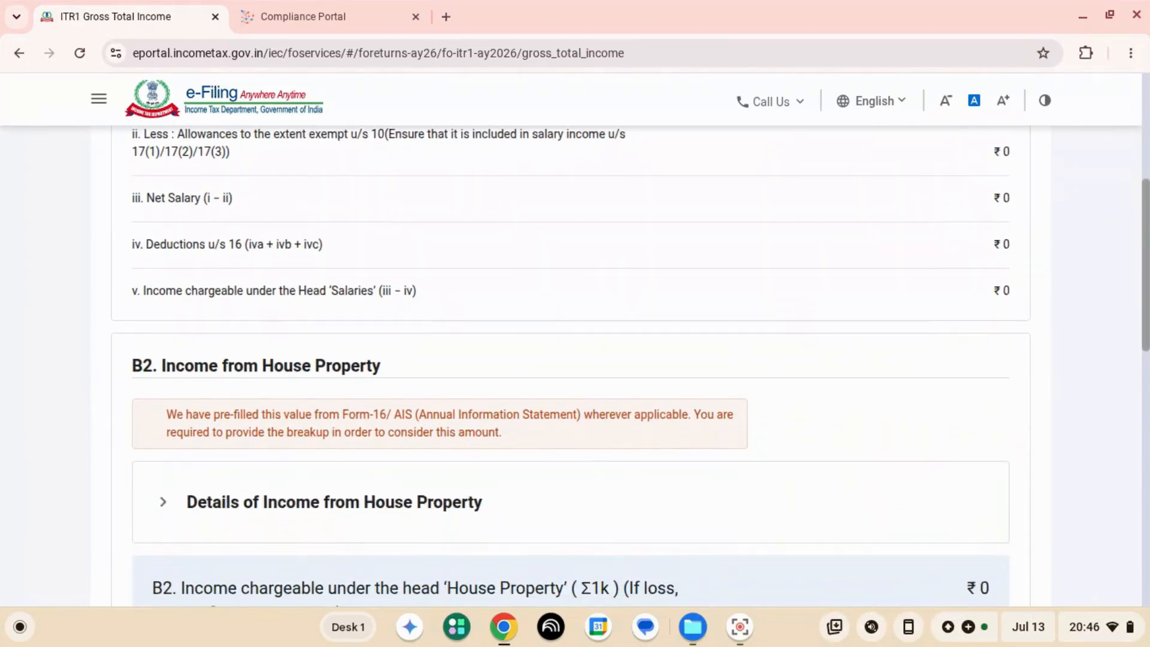
scroll(575, 359, "down", 2)
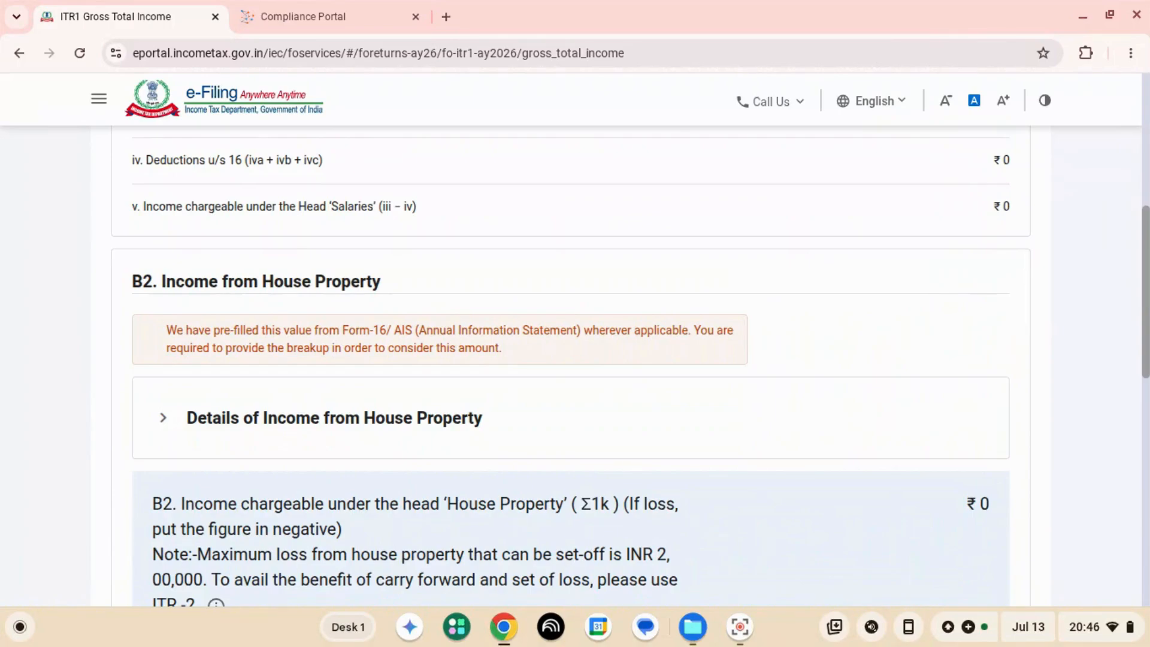
scroll(575, 360, "down", 2)
left_click(336, 293)
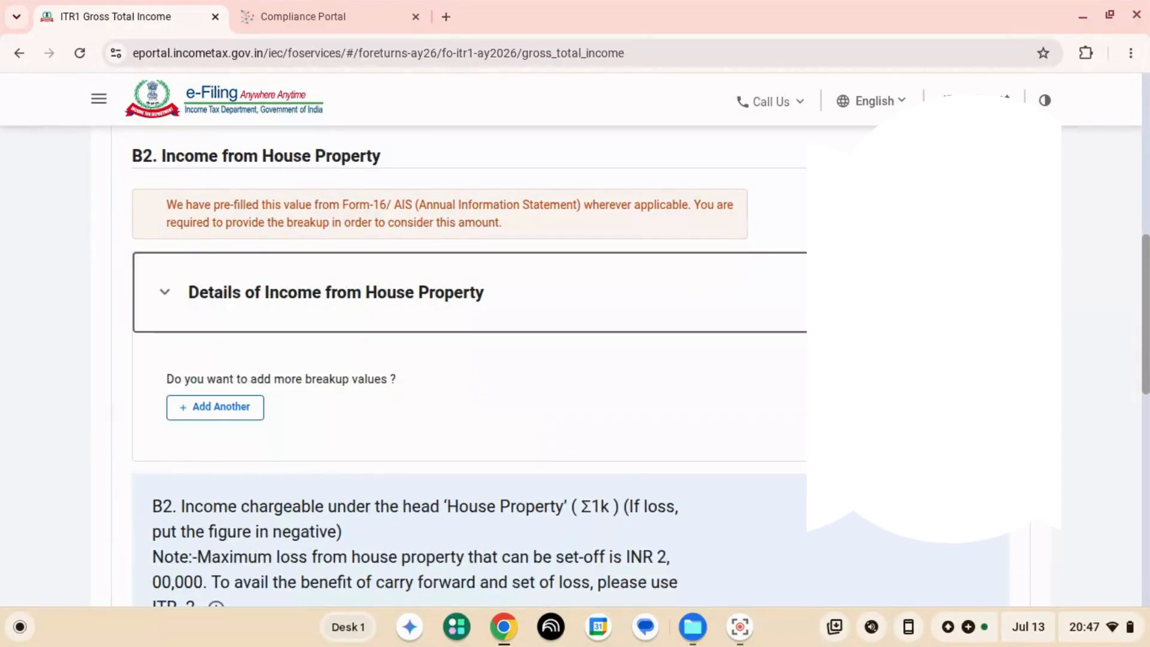
- Confirm the Gross Total Income section and check the status of the sections in the return summary
scroll(575, 360, "down", 10)
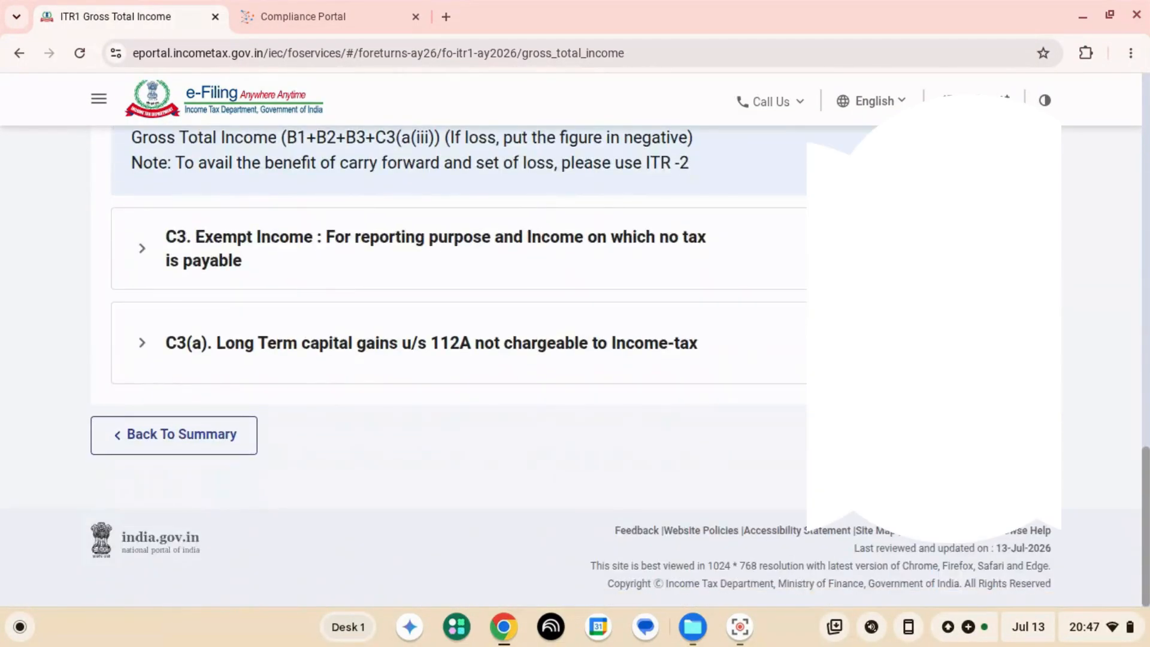
left_click(1000, 436)
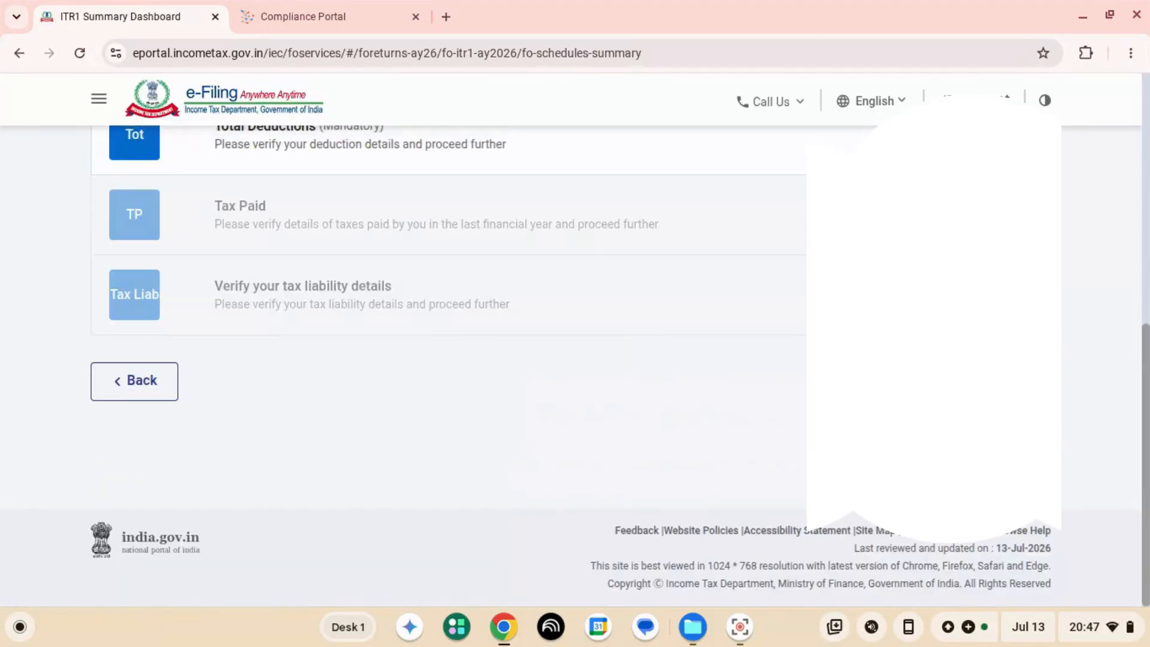
scroll(575, 360, "up", 1)
scroll(576, 353, "up", 2)
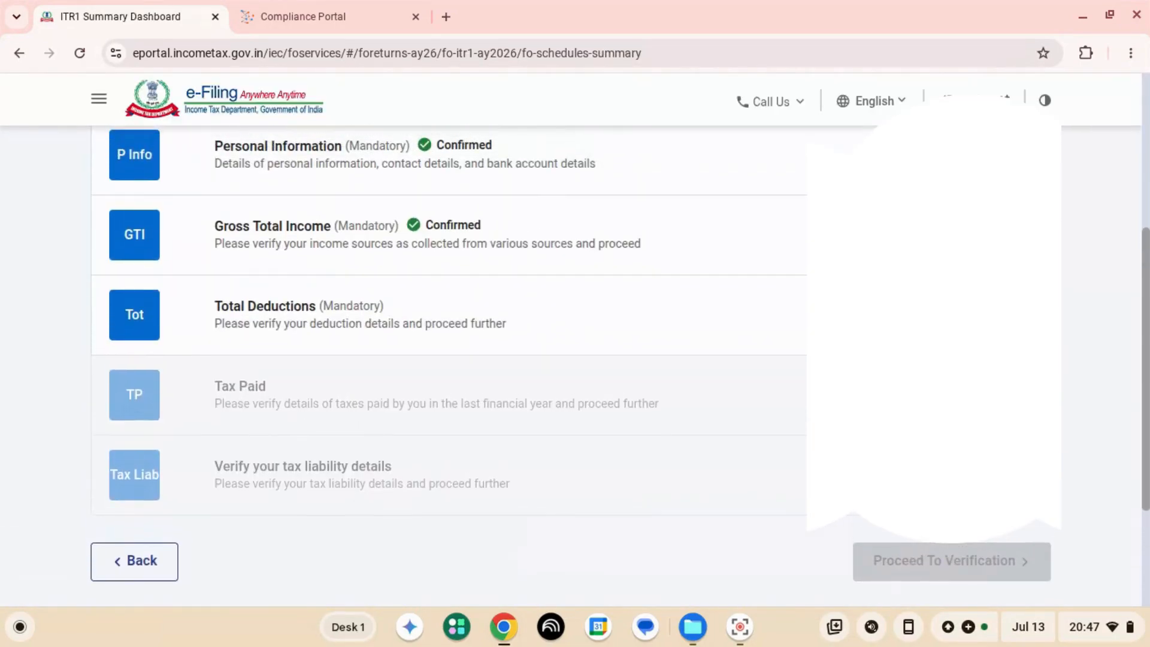
scroll(575, 353, "up", 1)
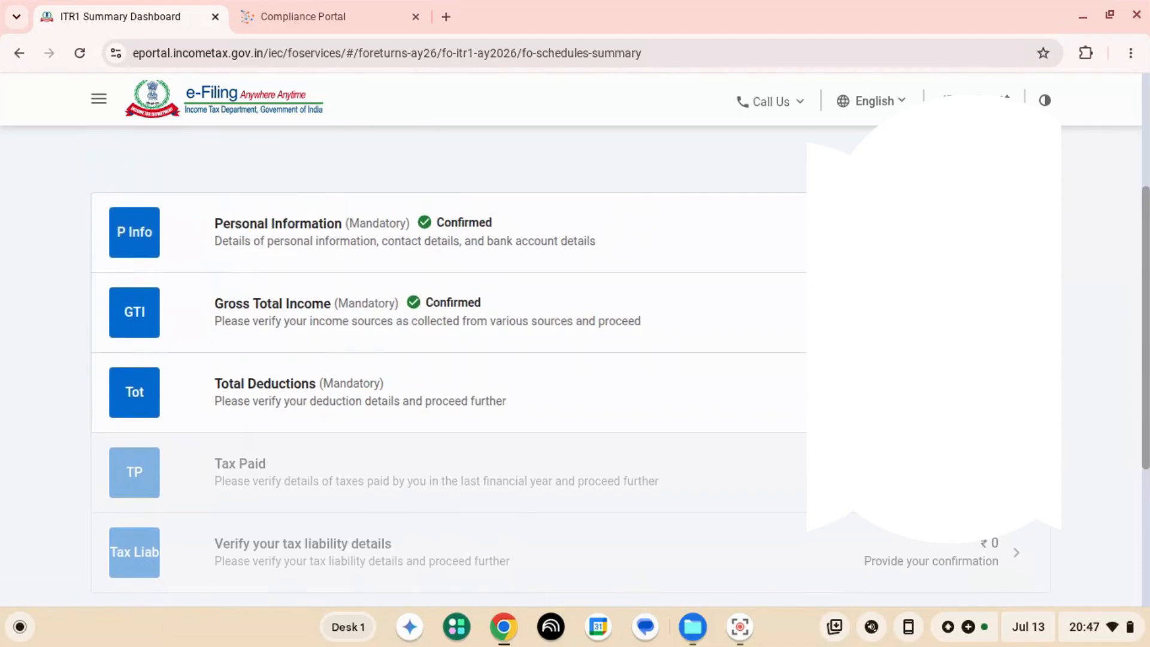
scroll(575, 371, "down", 1)
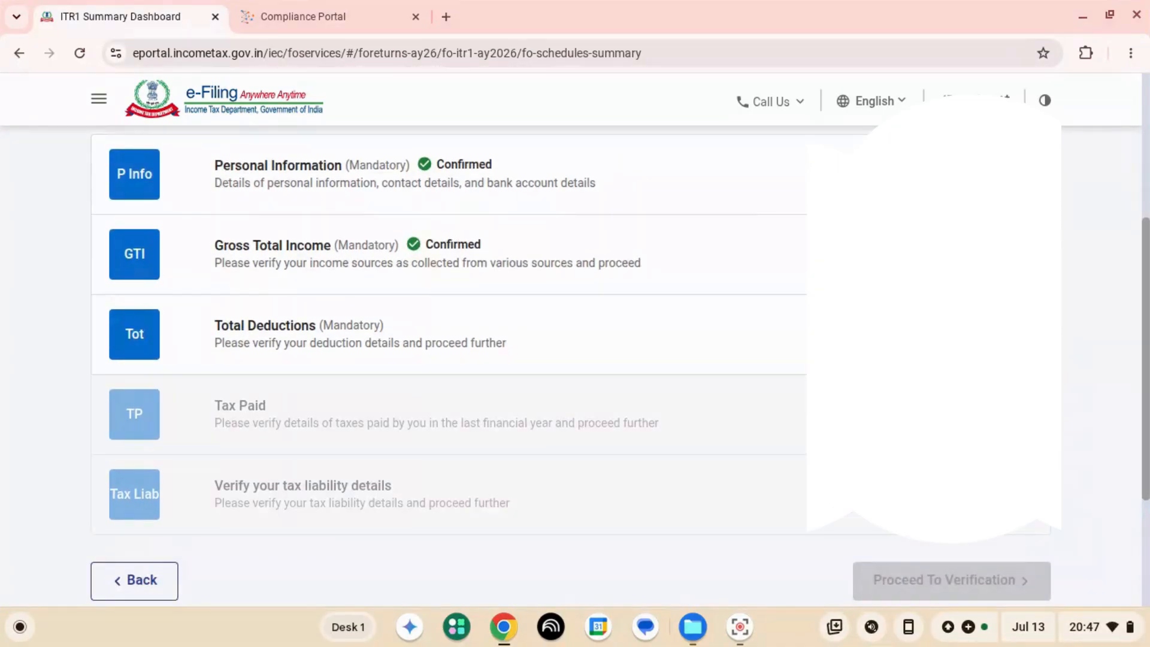
scroll(575, 359, "down", 2)
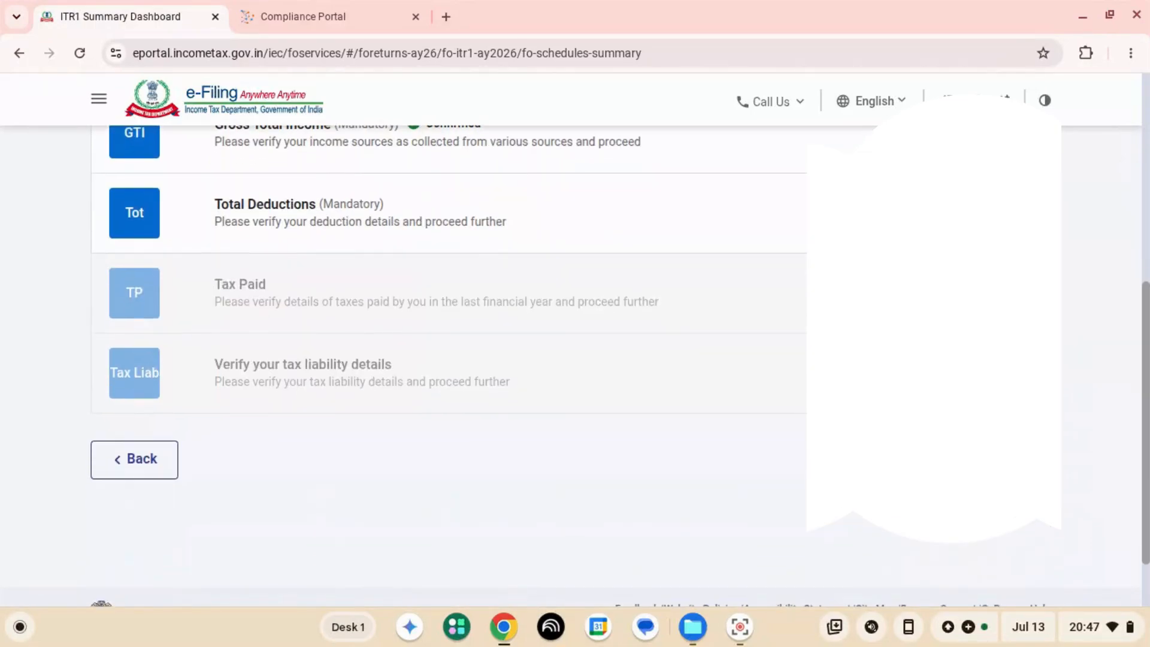
- Open the Total Deductions section from the return summary, review its deduction entries and confirm the section
scroll(575, 359, "up", 2)
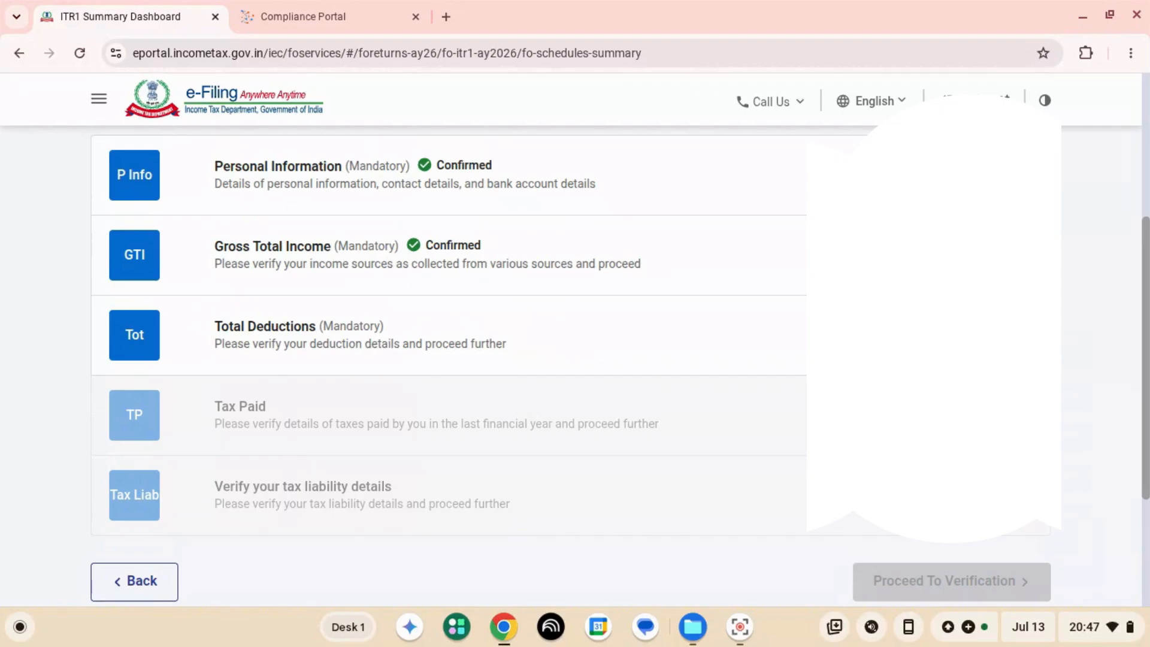
left_click(359, 335)
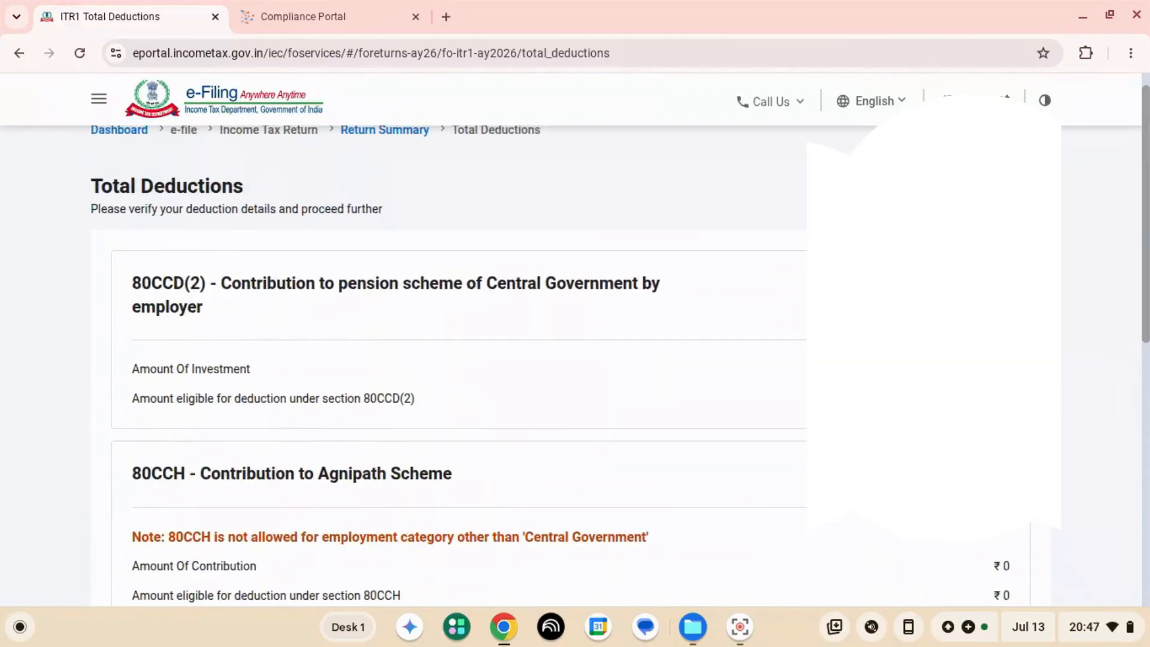
scroll(575, 360, "down", 2)
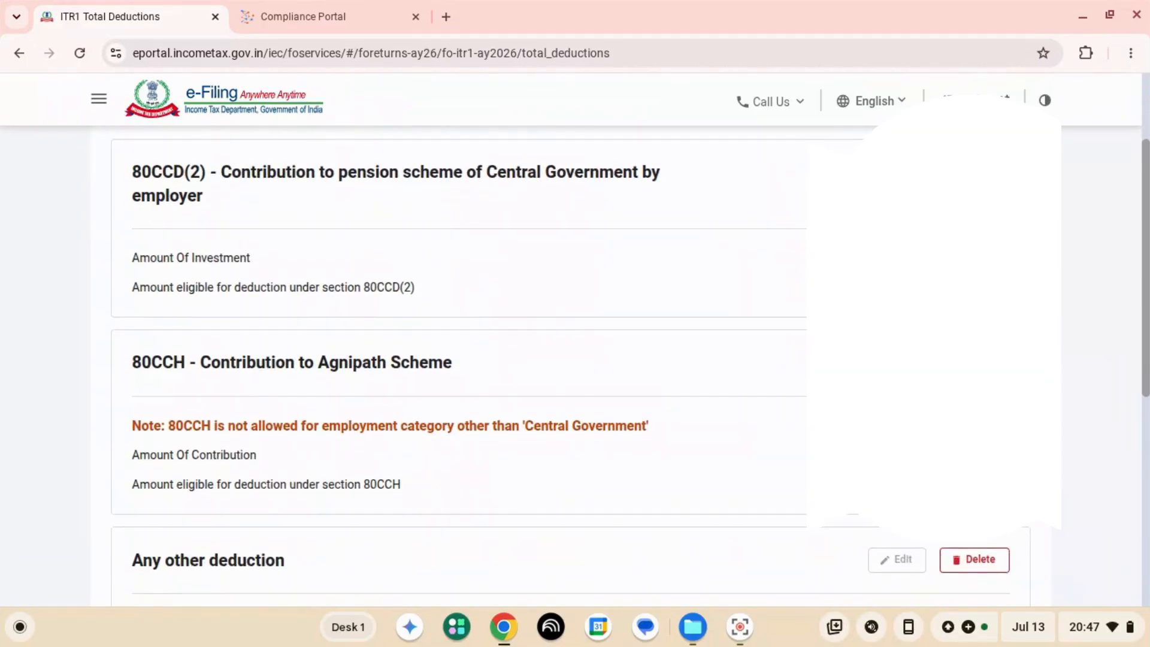
scroll(575, 360, "up", 1)
scroll(575, 360, "down", 7)
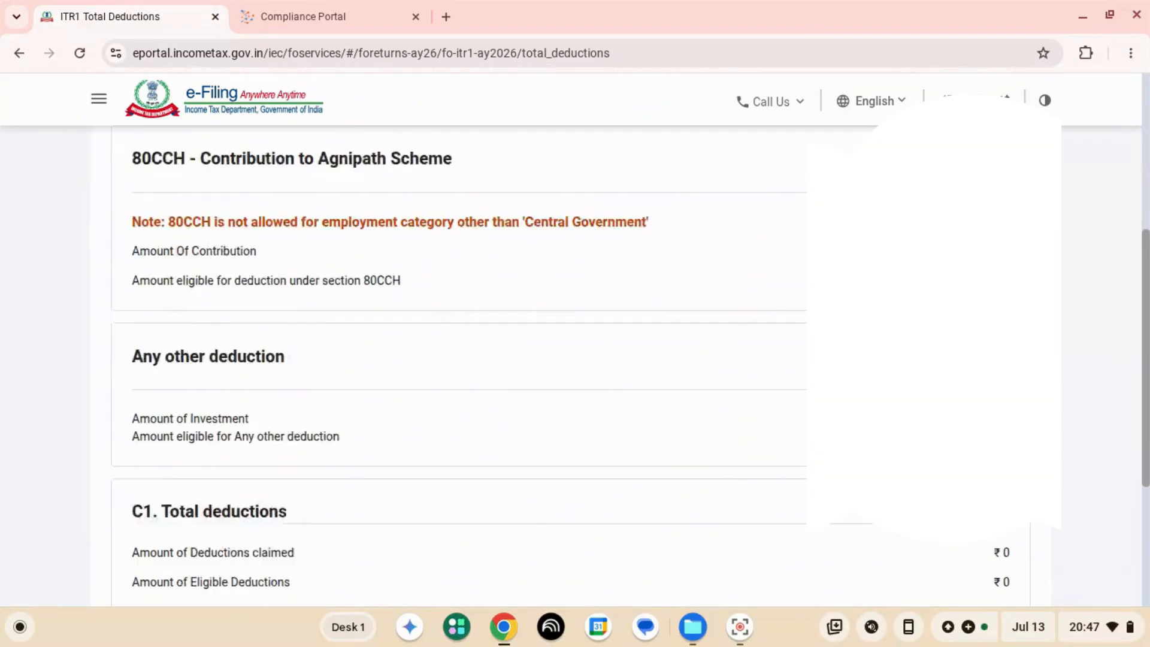
left_click(1008, 466)
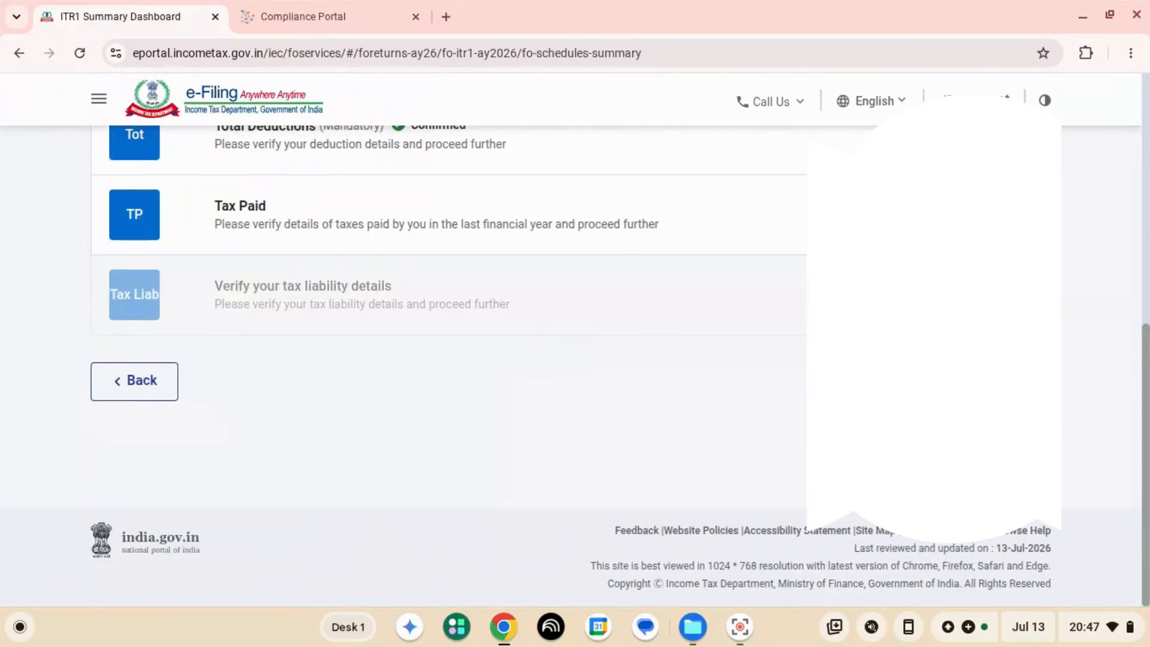
- Open the Tax Paid section from the return summary and confirm it
scroll(575, 360, "up", 2)
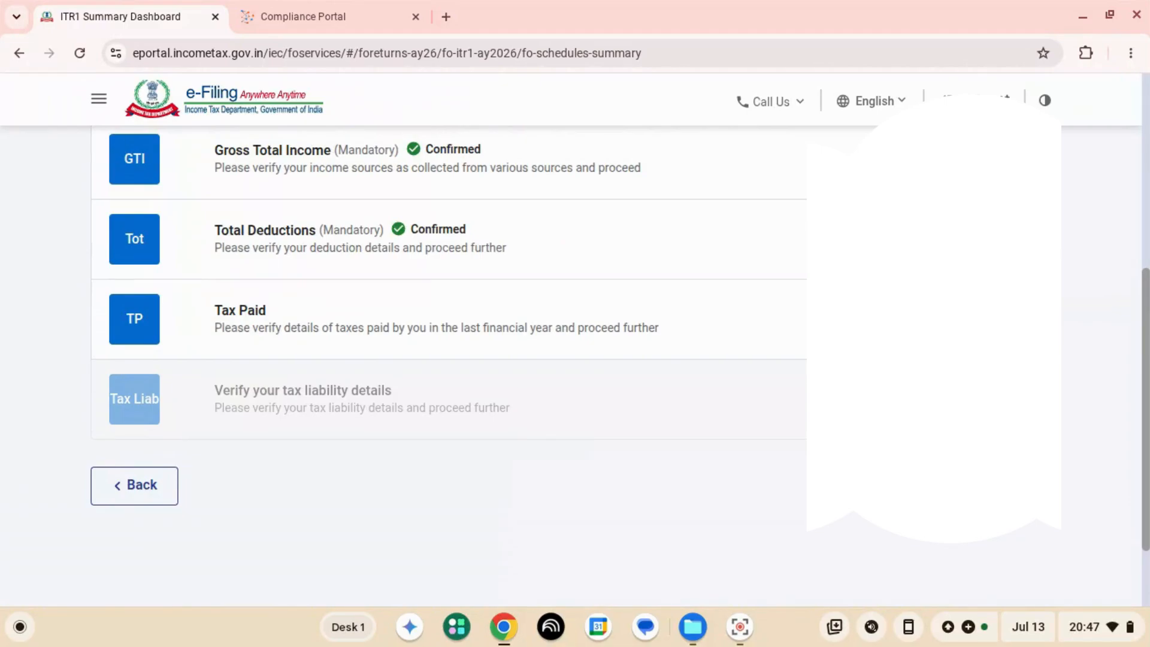
scroll(576, 359, "up", 2)
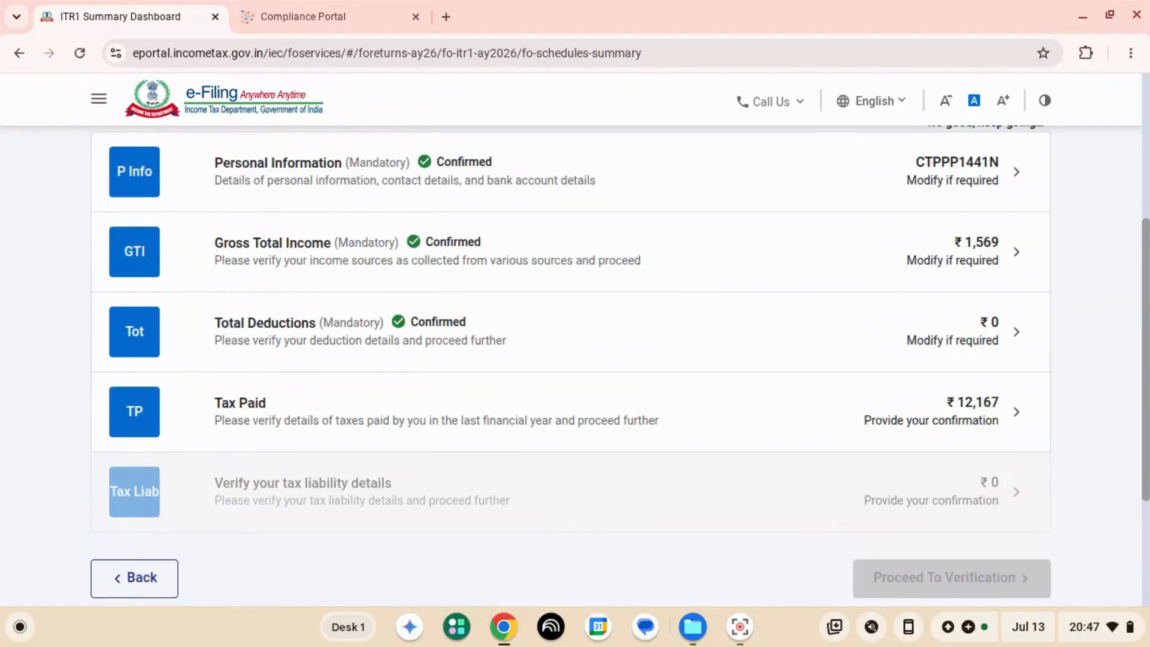
left_click(1016, 412)
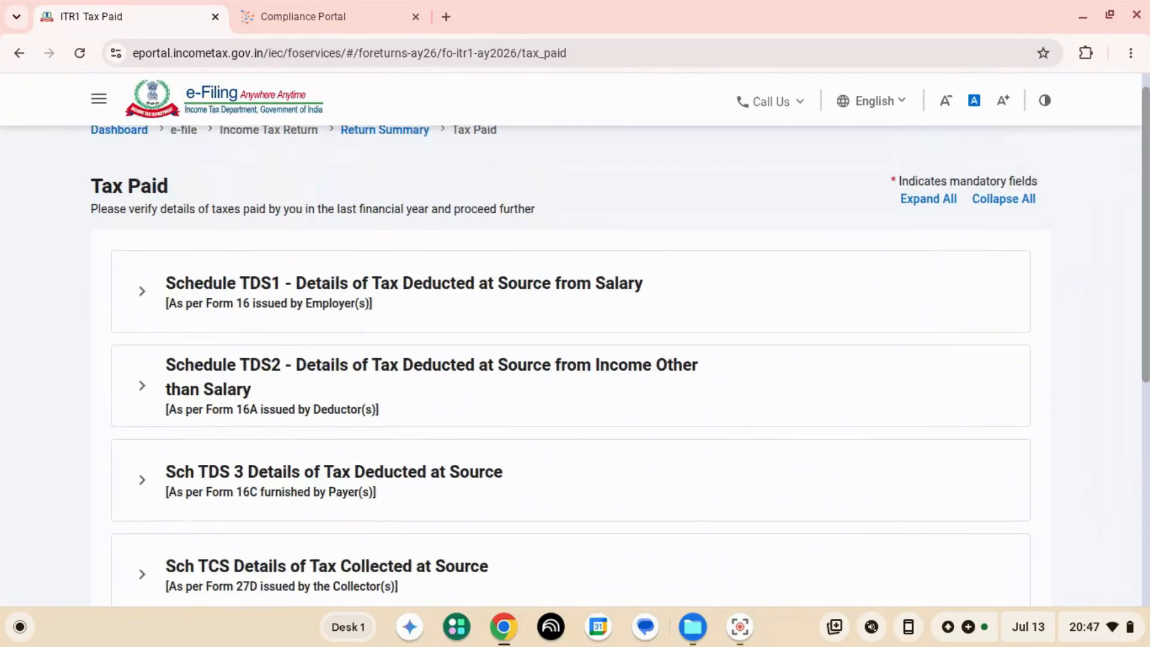
scroll(575, 360, "down", 6)
left_click(1006, 470)
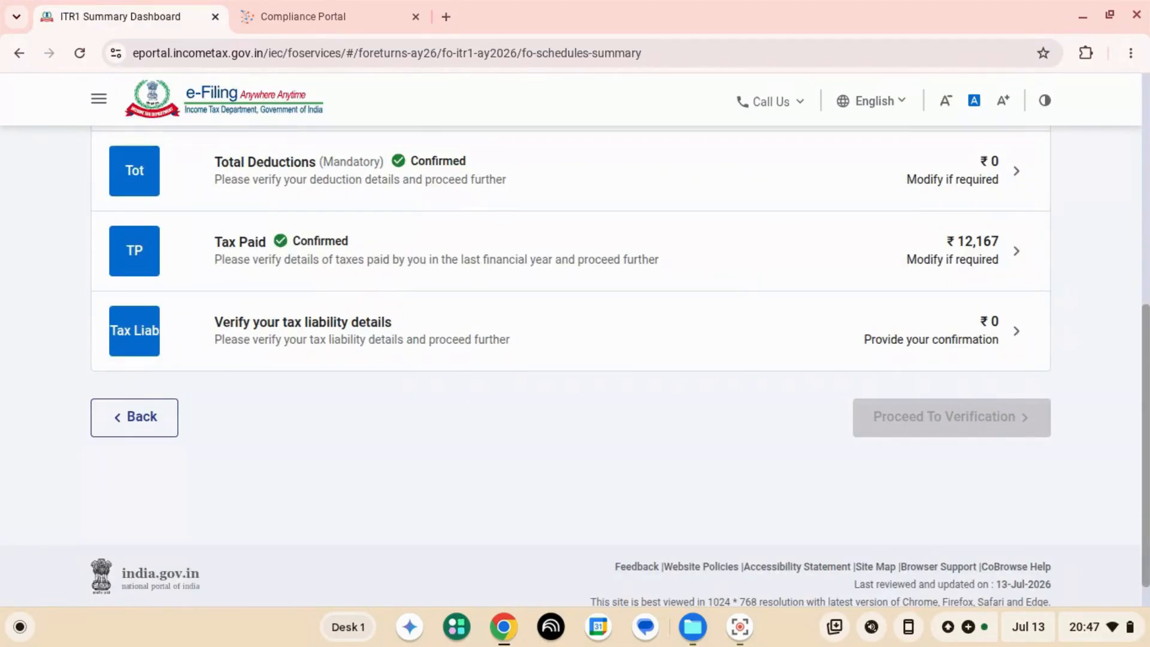
- Open and confirm the tax liability details, and proceed to verification of the return
left_click(1016, 332)
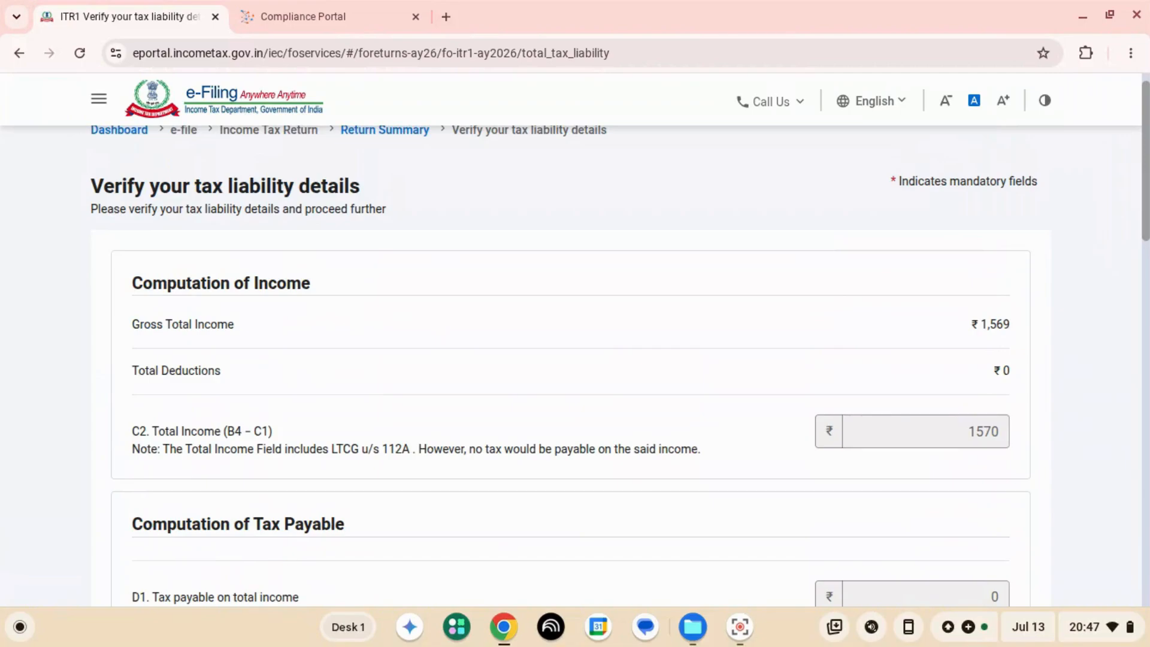
scroll(575, 366, "down", 3)
scroll(575, 365, "down", 15)
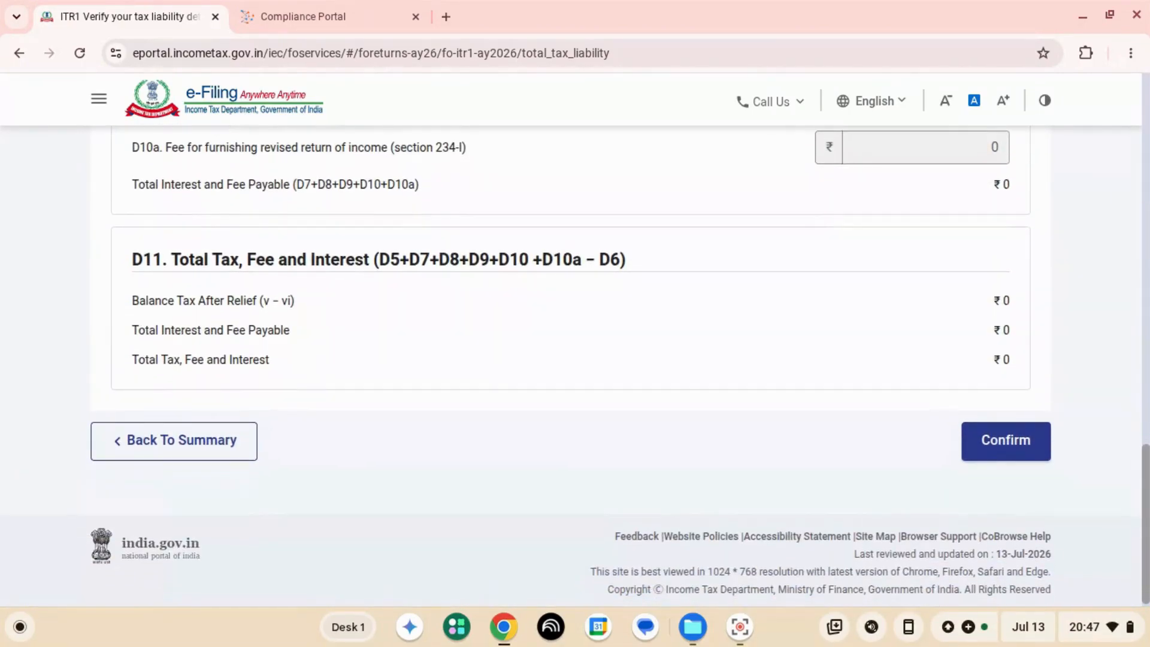
left_click(1006, 444)
left_click(951, 381)
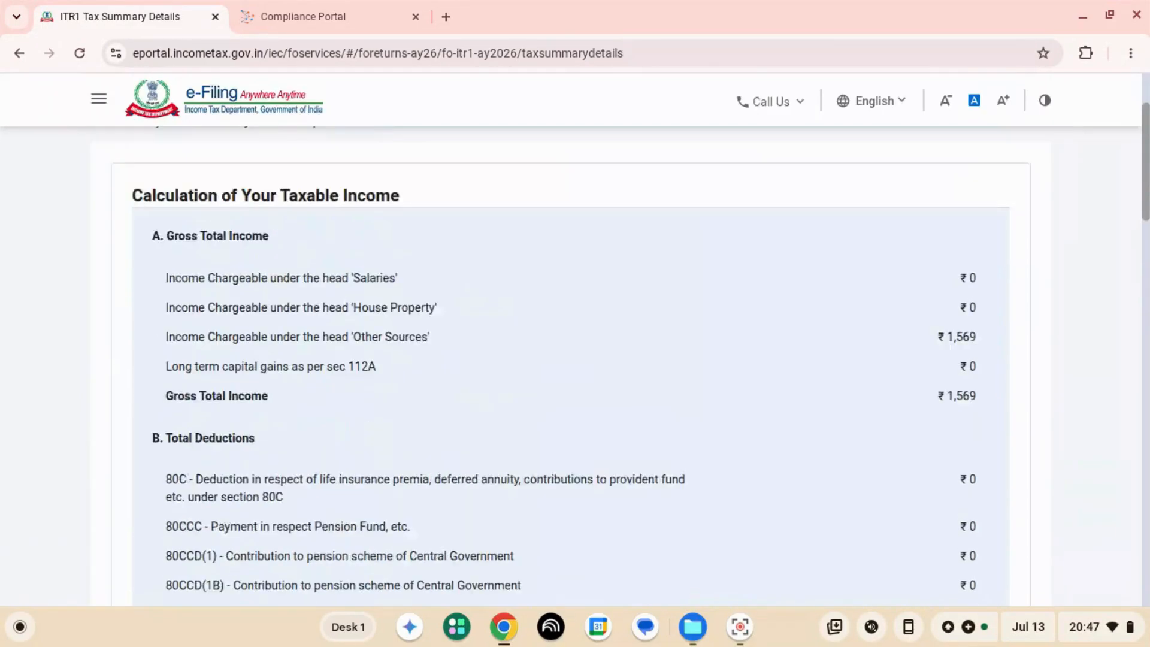
- Review the taxable income, tax payable and refund calculations in the tax summary, and proceed to preview and submit the return
scroll(576, 365, "down", 1)
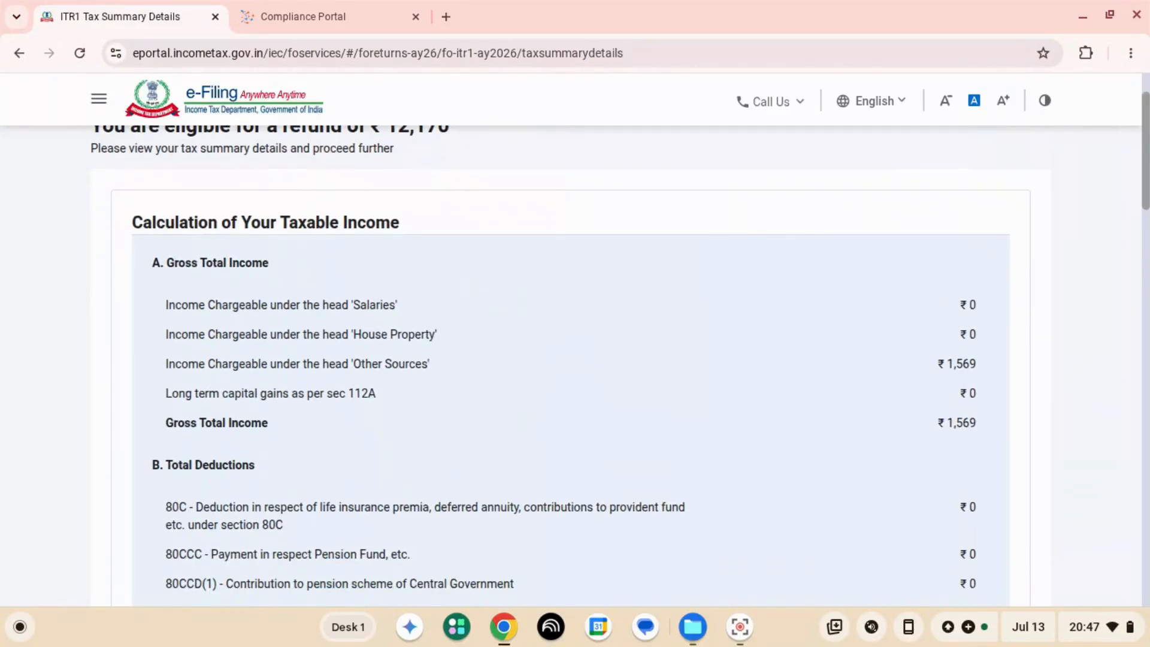
scroll(575, 366, "down", 2)
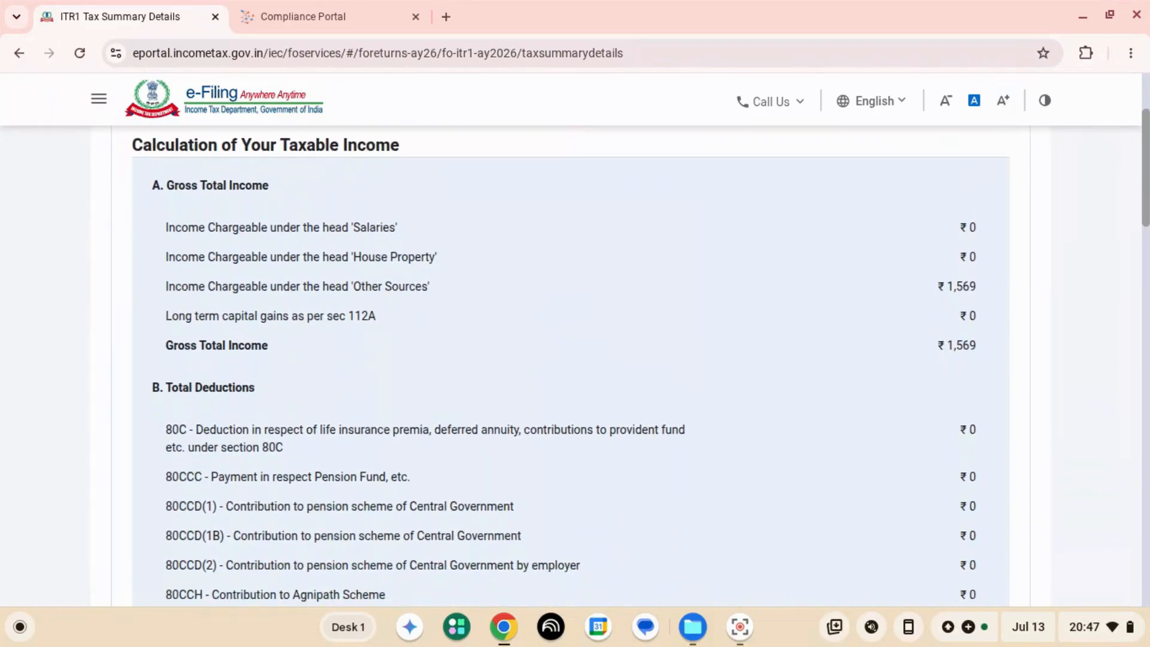
scroll(575, 365, "down", 9)
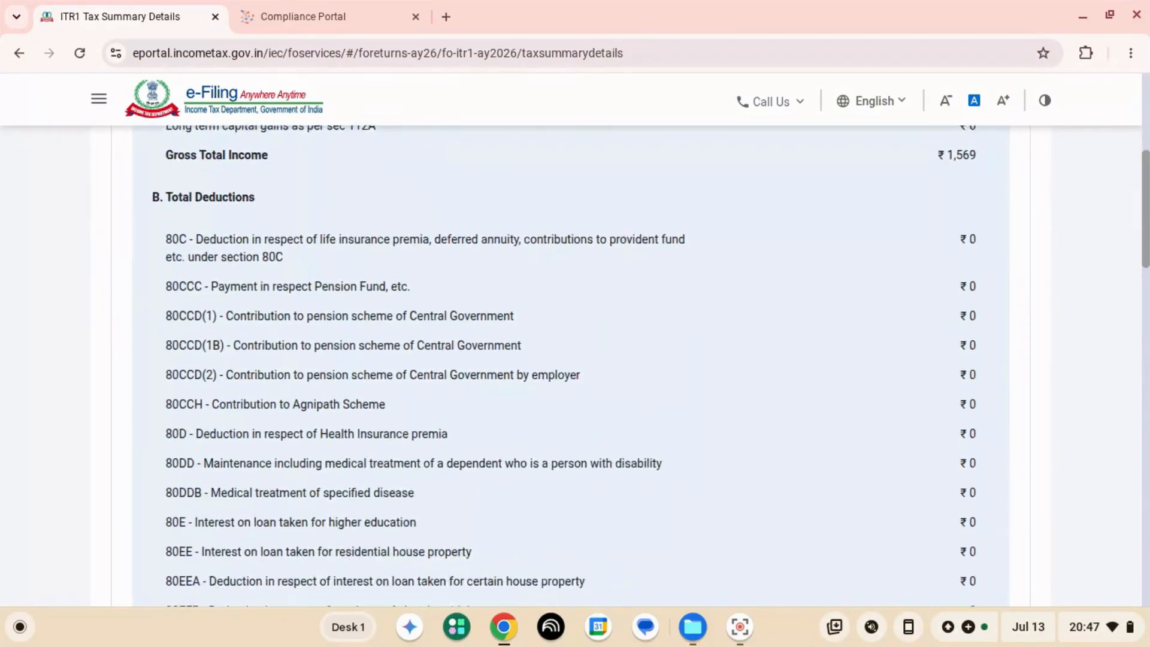
scroll(575, 365, "down", 7)
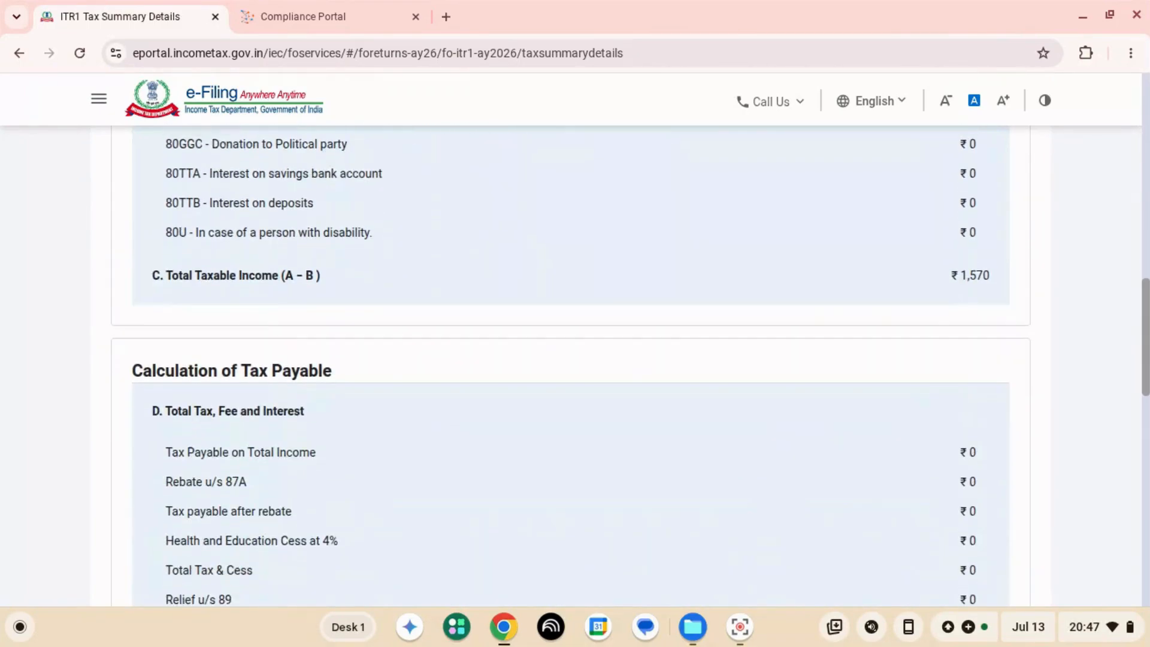
scroll(575, 366, "down", 11)
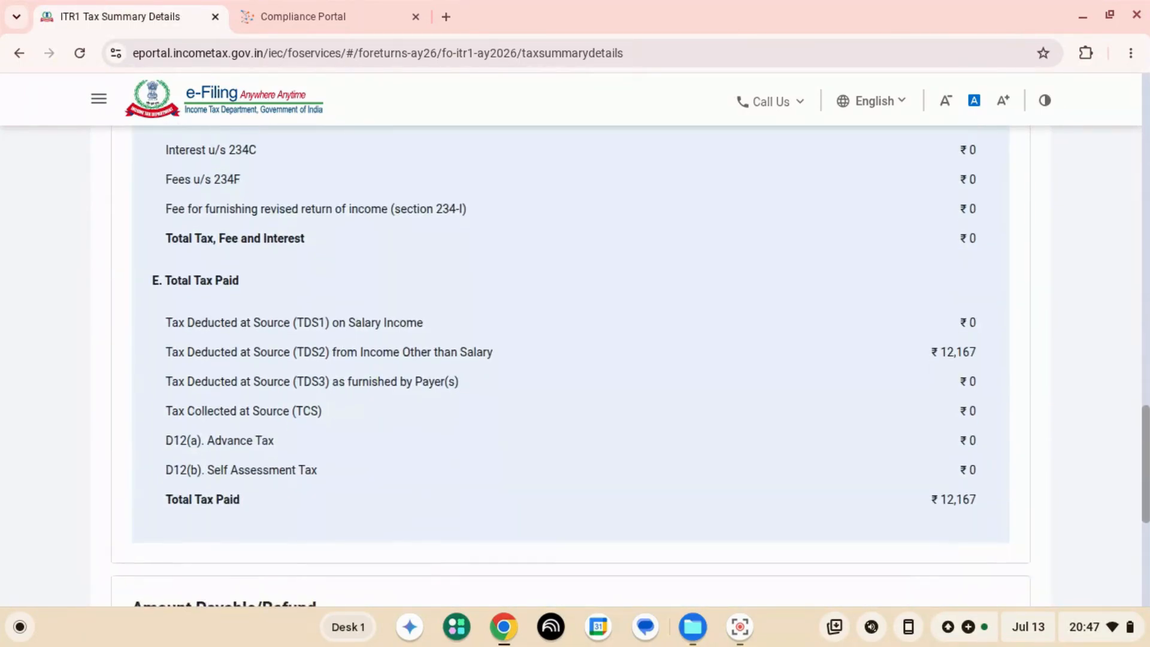
scroll(575, 366, "down", 1)
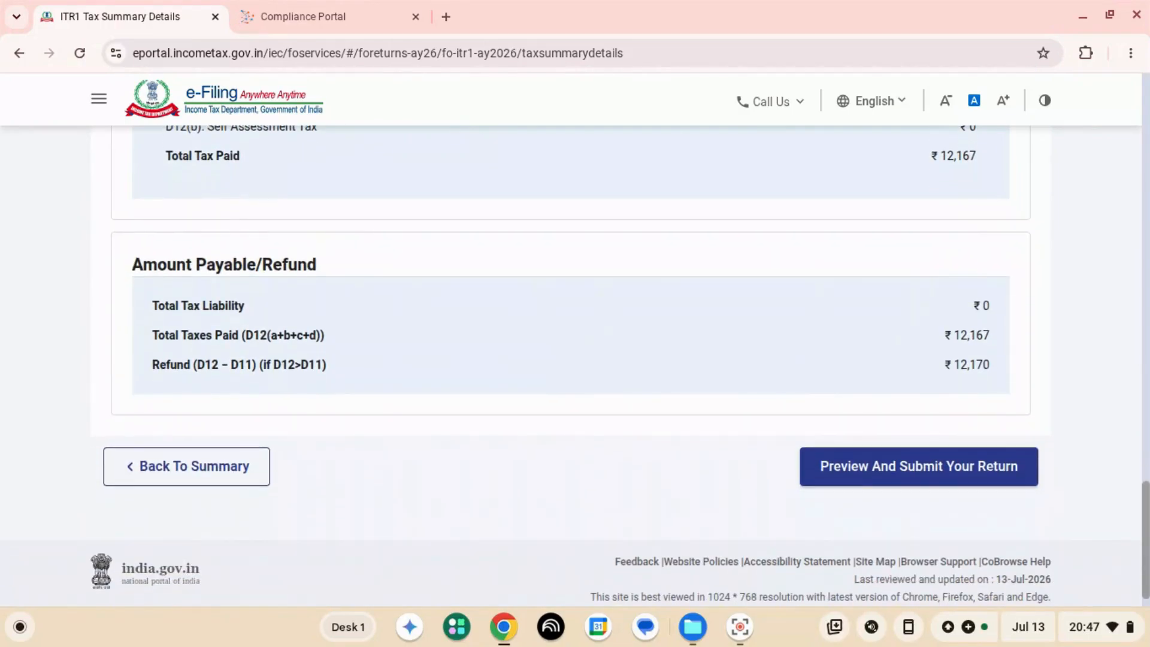
left_click(919, 467)
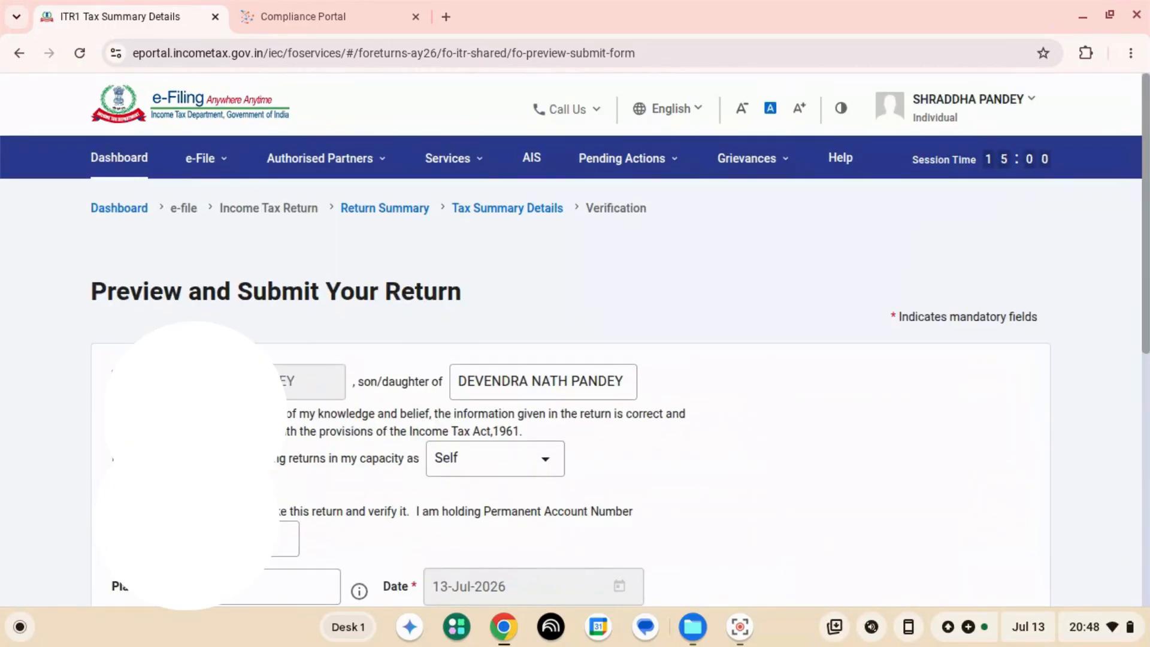
- Complete the declaration with the place of filing and proceed to validation of the return
scroll(575, 366, "down", 4)
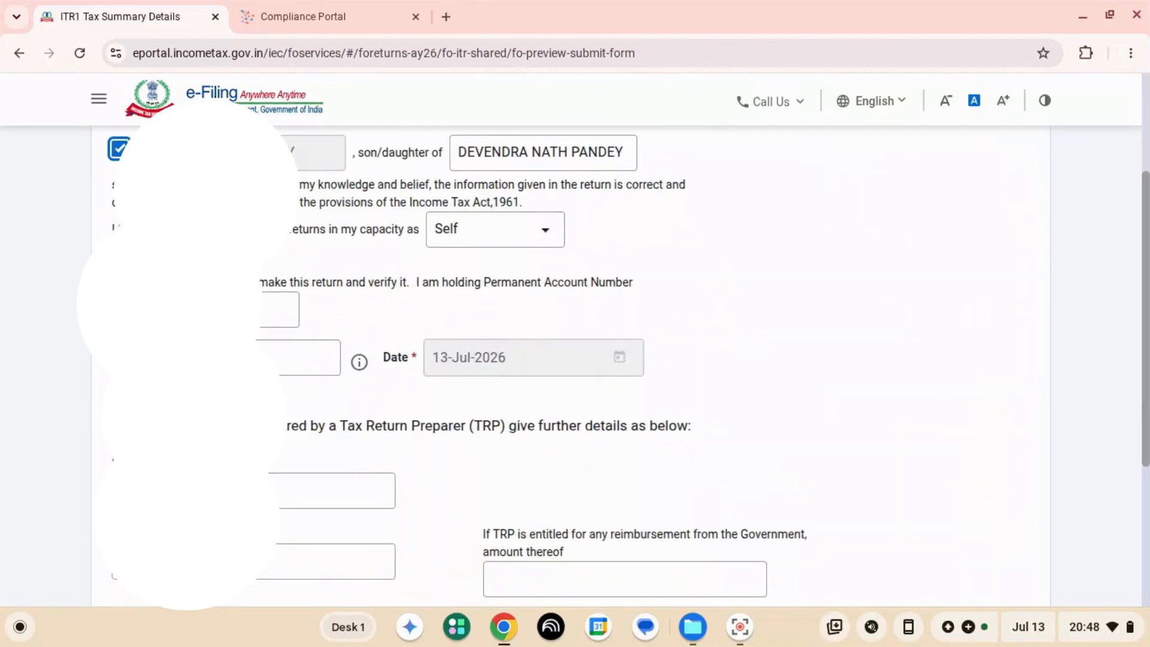
left_click(247, 357)
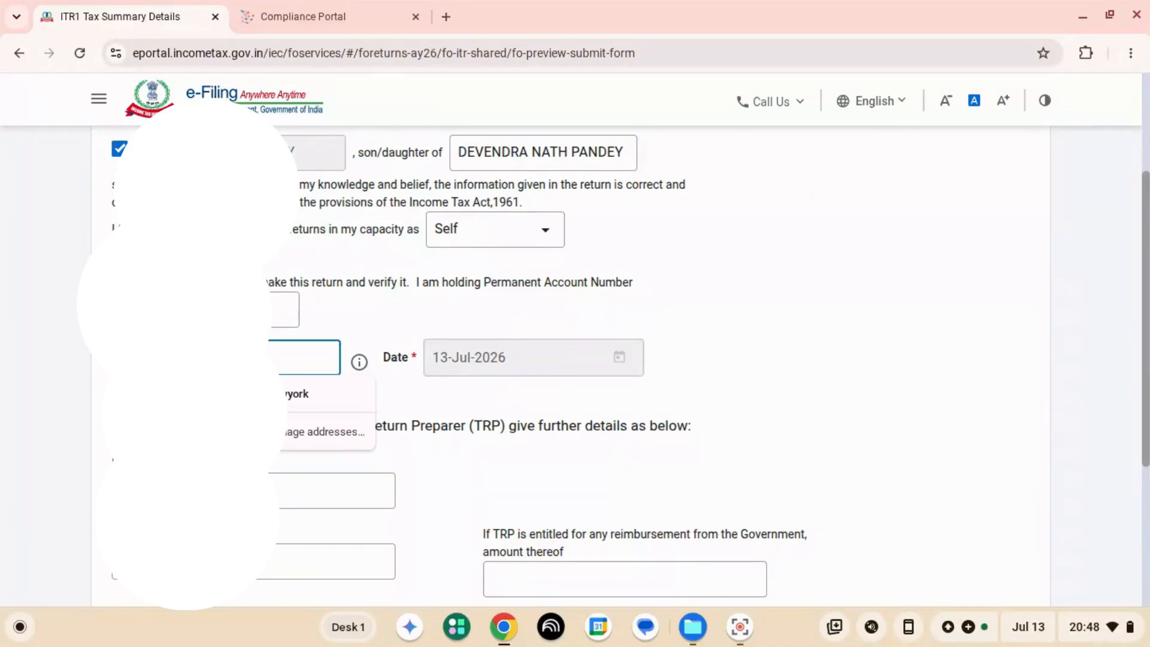
type("D")
scroll(575, 365, "down", 2)
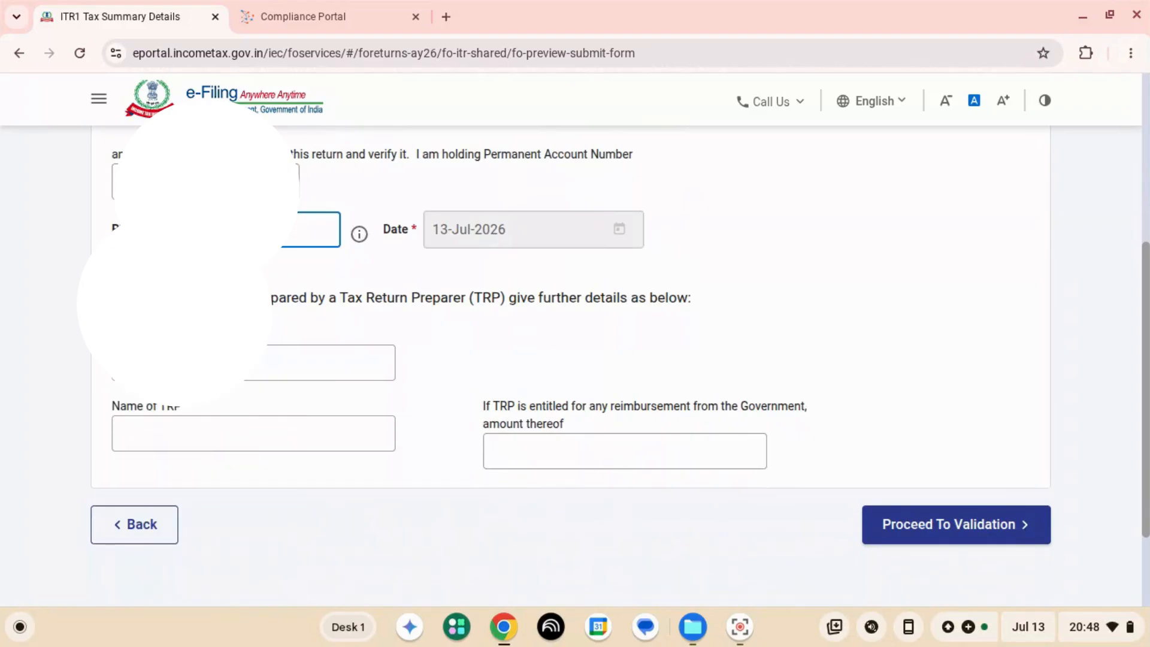
left_click(957, 525)
- Review the Category of Defect A errors from the validation and download the return as JSON
scroll(575, 366, "down", 2)
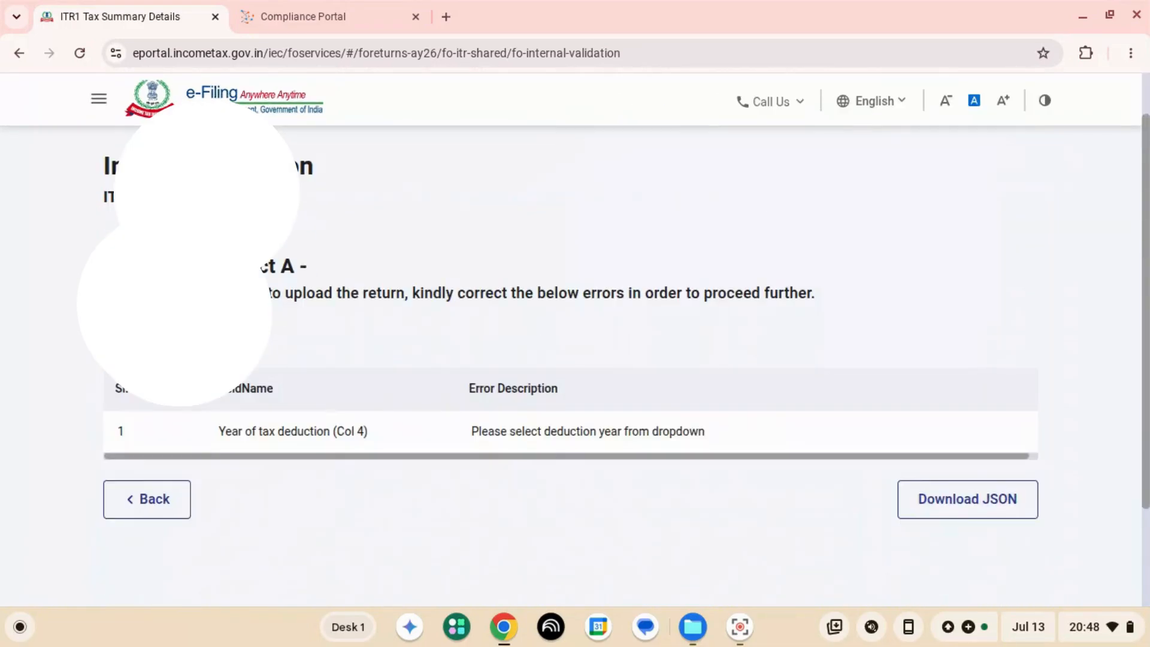
scroll(576, 365, "down", 2)
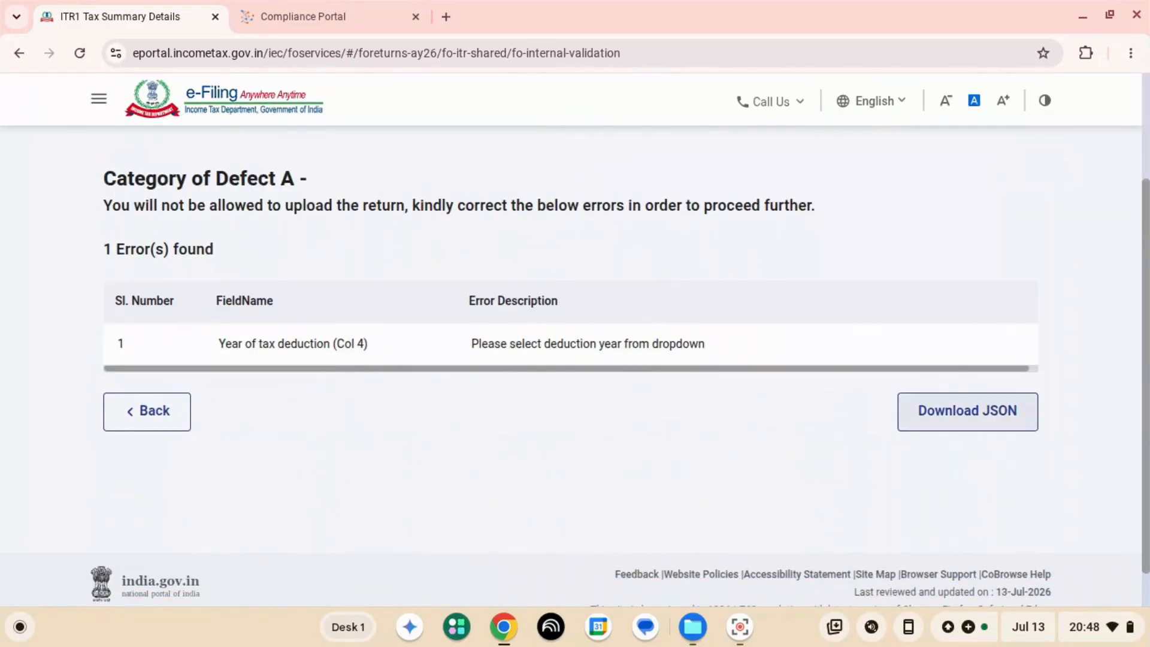
left_click(967, 411)
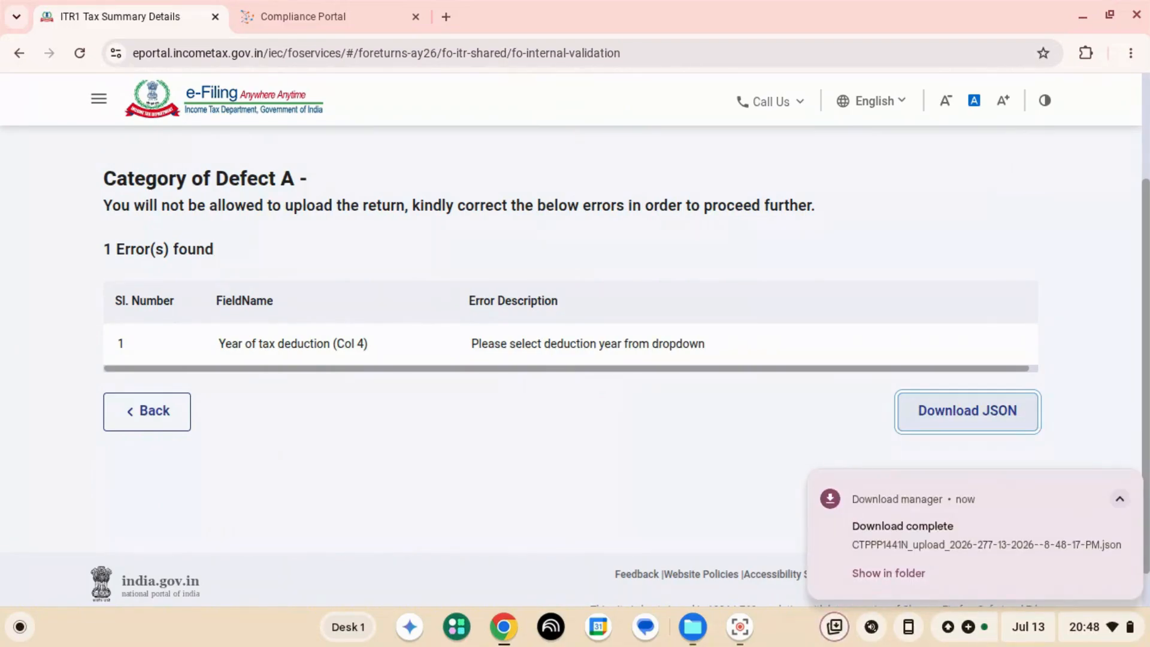
- Open the Year of tax deduction error, set that year in Schedule TDS2 to 2025-26 and save the entry
left_click(605, 344)
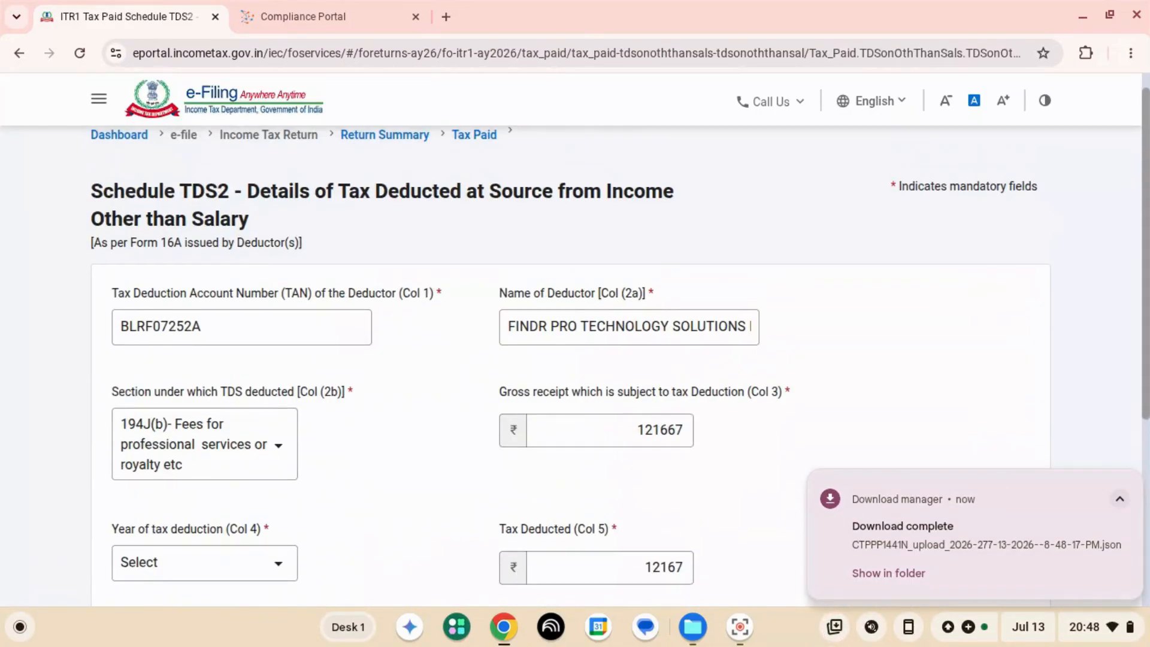
scroll(570, 355, "down", 3)
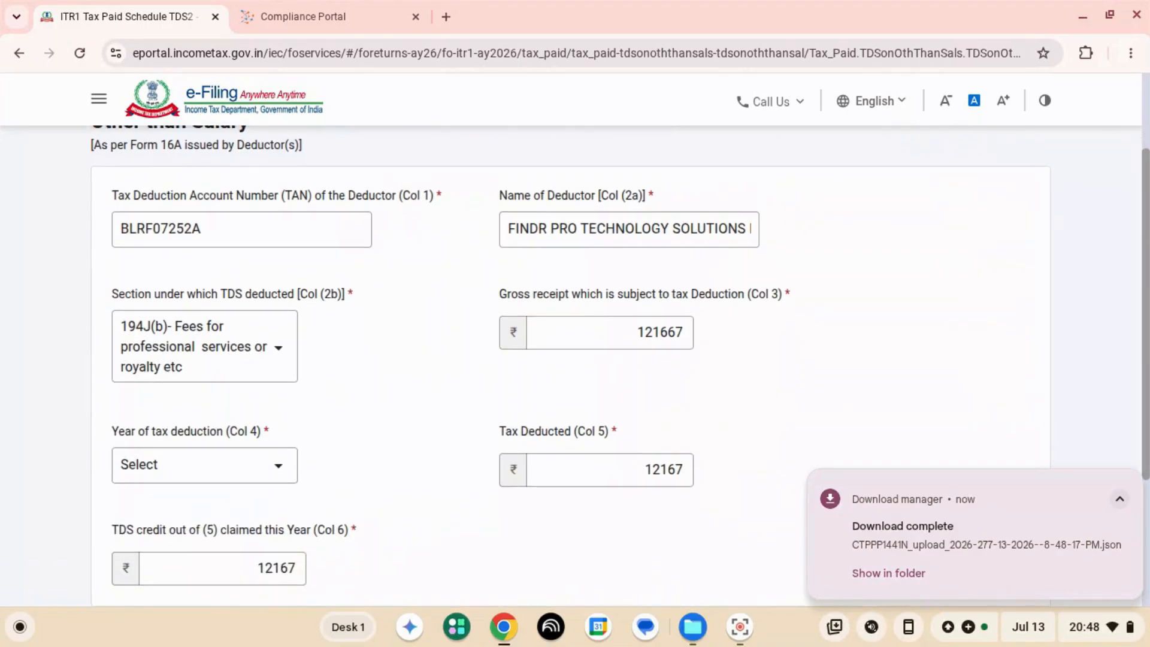
scroll(570, 355, "down", 2)
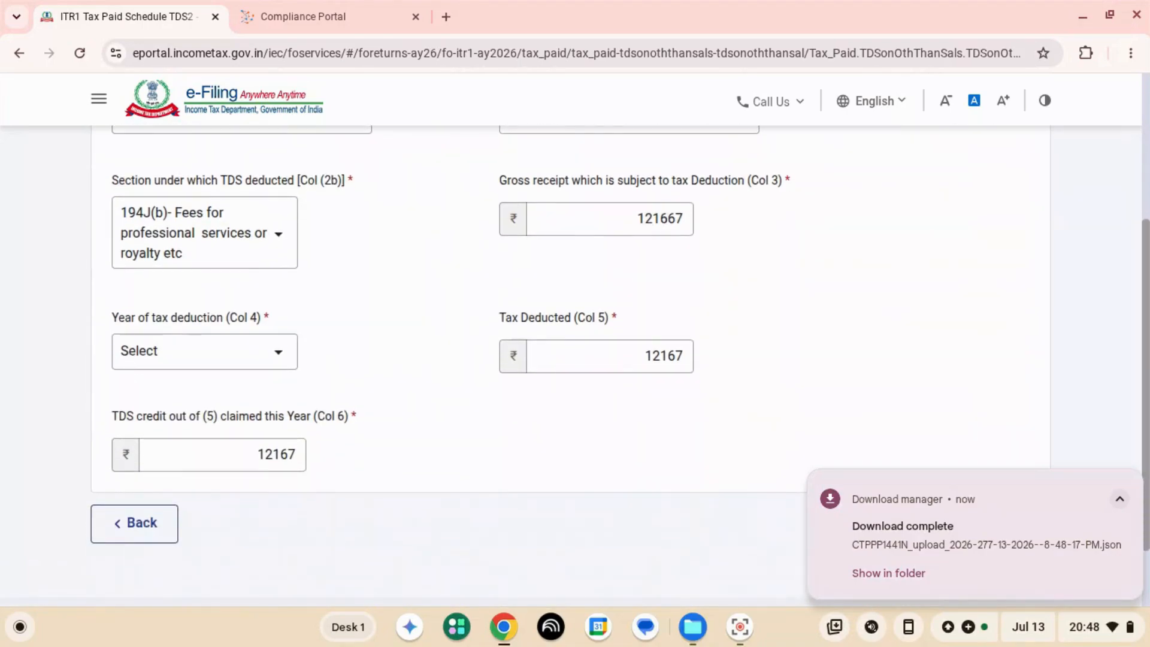
left_click(204, 352)
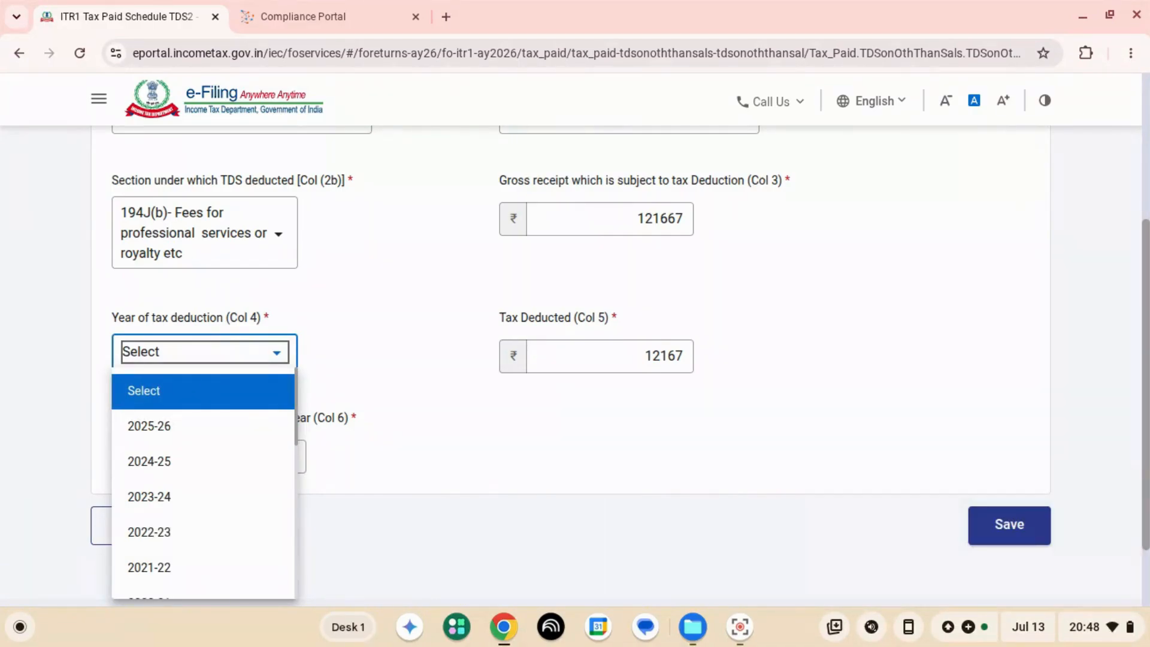
left_click(203, 426)
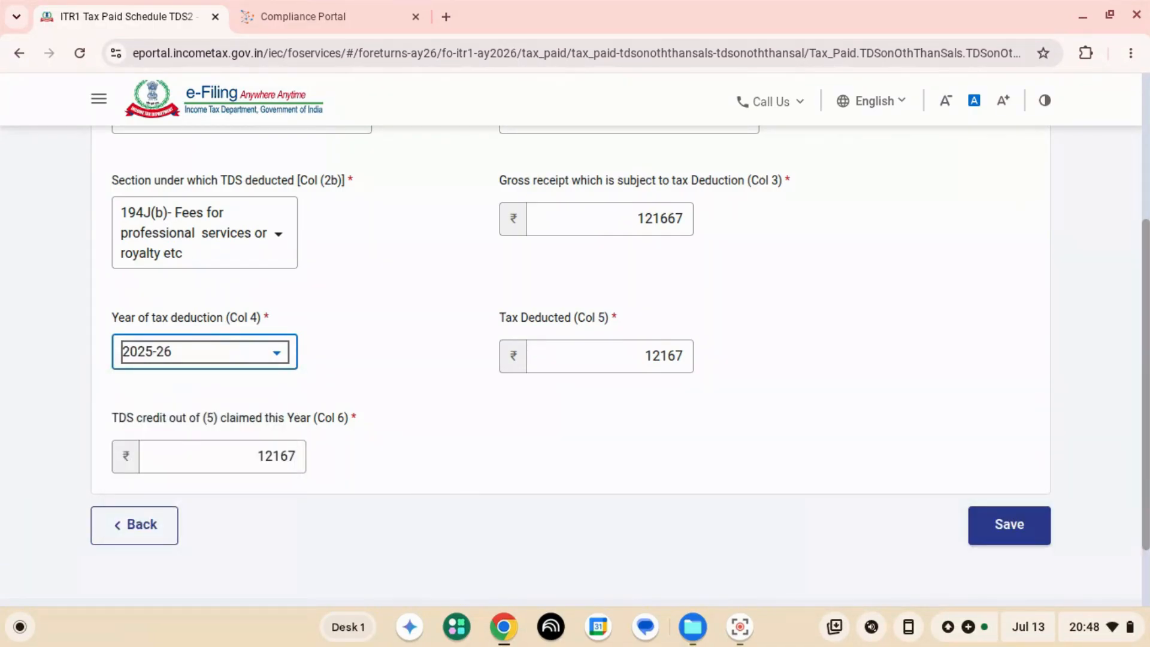
scroll(570, 366, "down", 1)
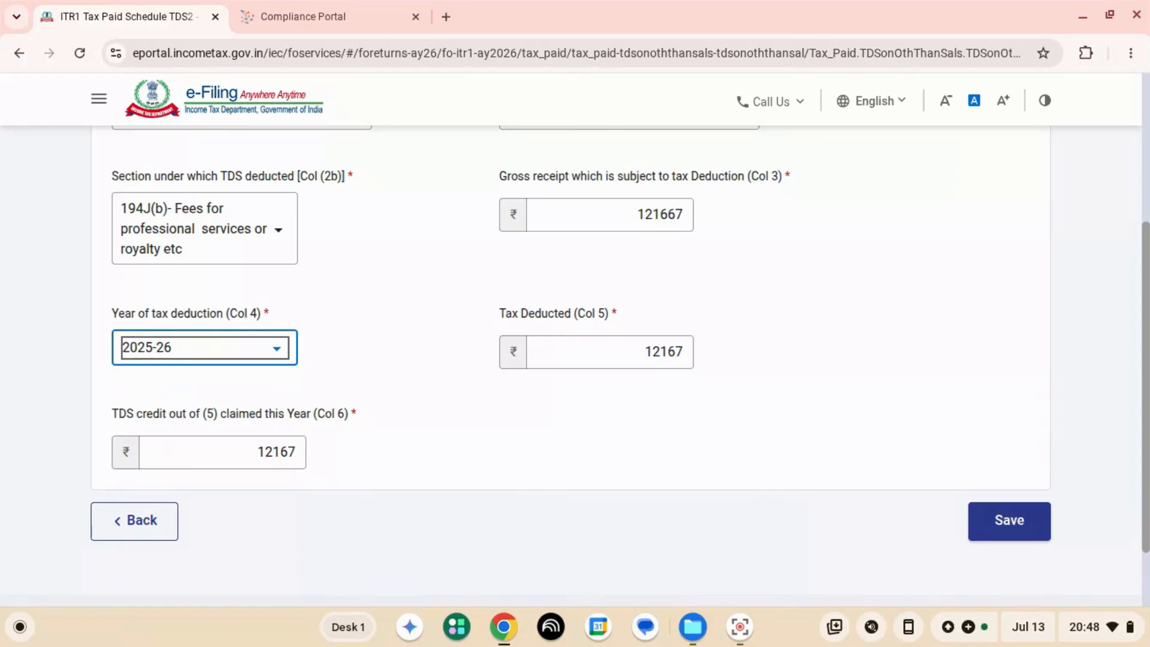
left_click(1009, 521)
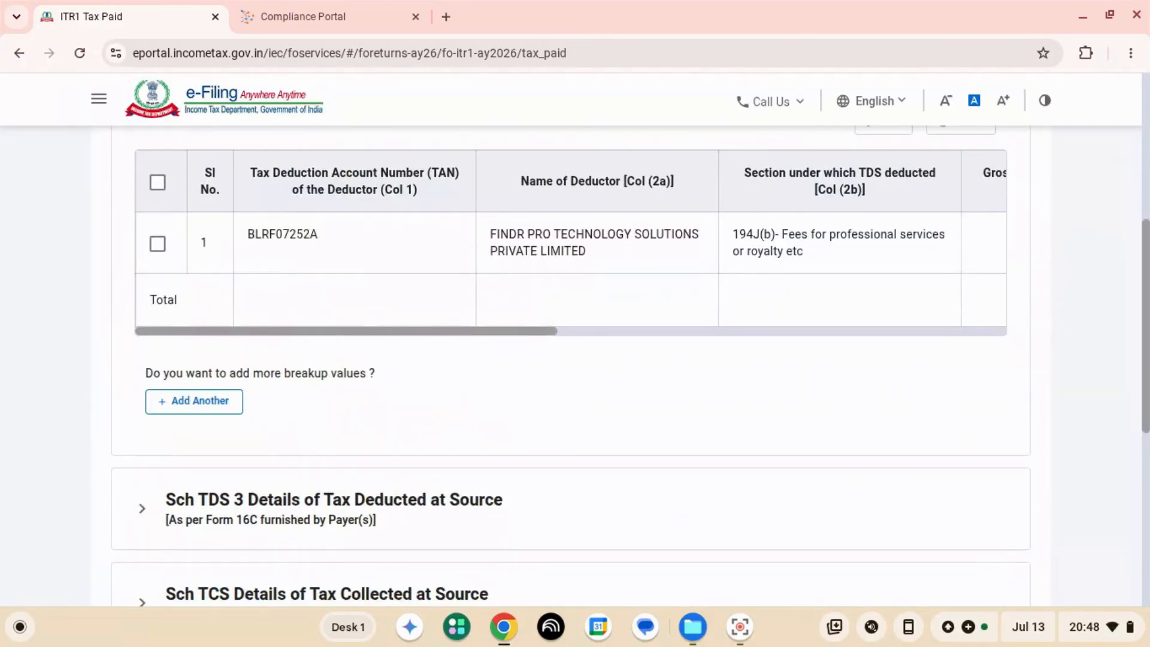
- Check the Schedule TDS2 entry's deduction year and tax credit columns, and confirm the Tax Paid section
left_click(158, 243)
scroll(570, 242, "right", 5)
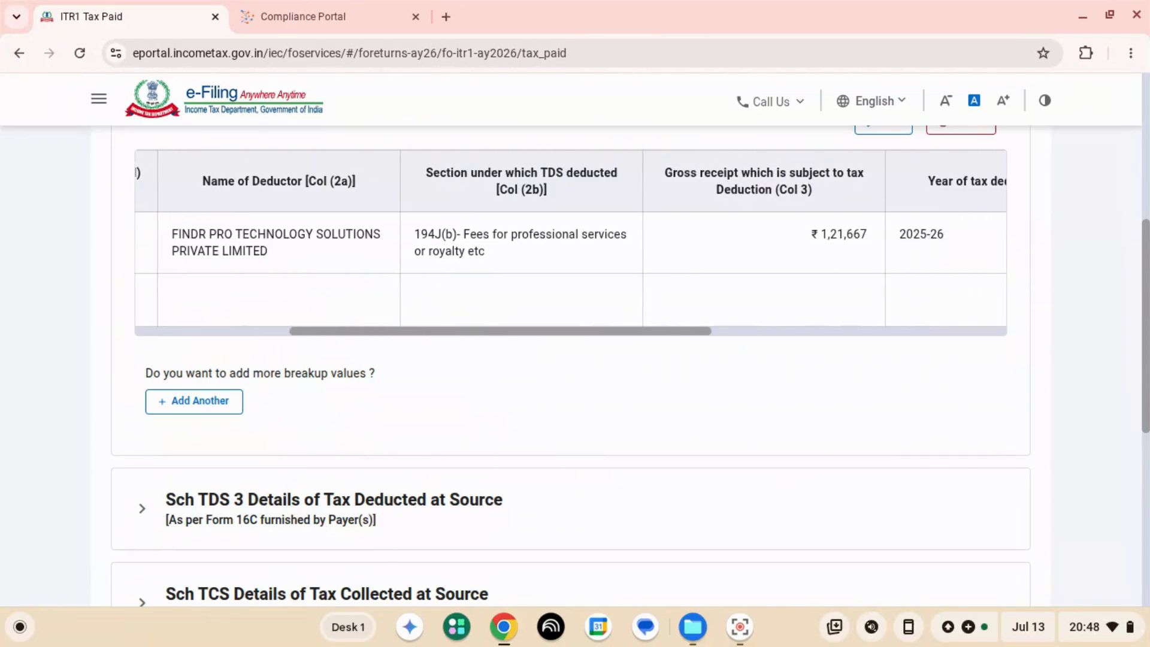
scroll(570, 243, "right", 6)
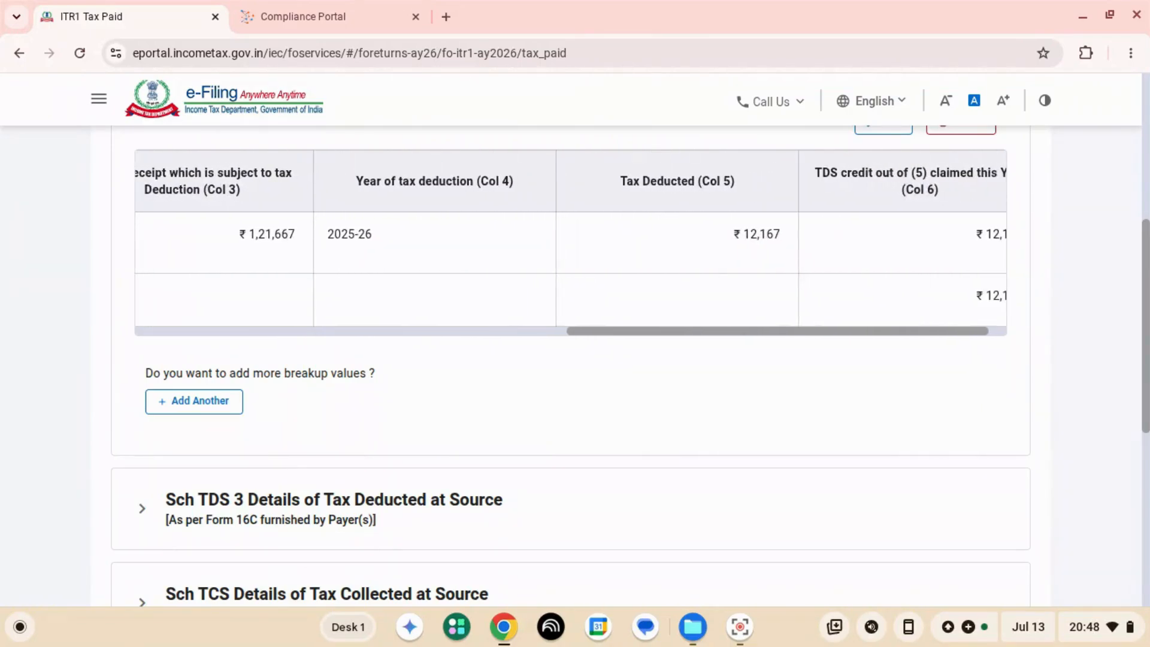
scroll(570, 360, "down", 4)
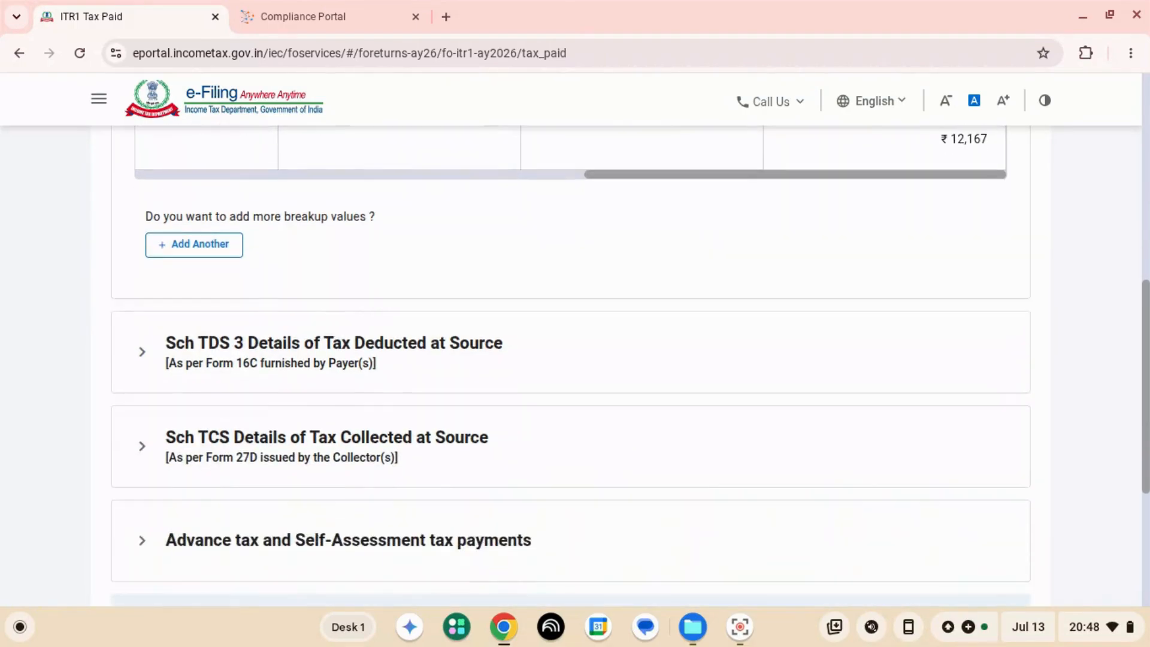
scroll(570, 360, "down", 3)
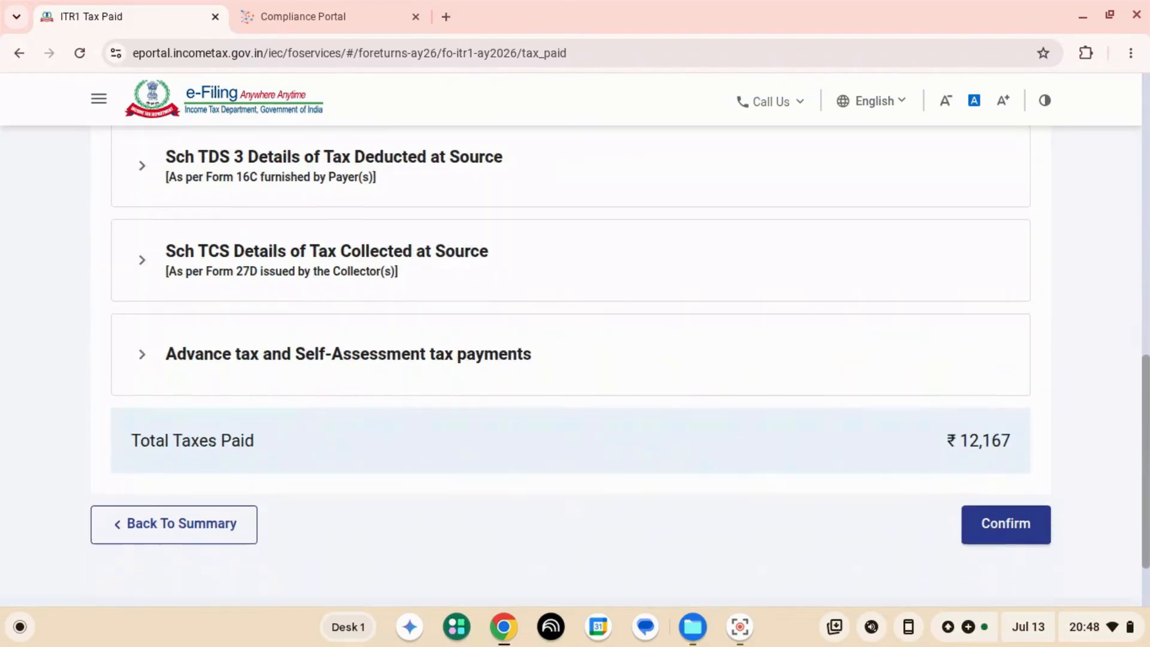
scroll(570, 359, "up", 2)
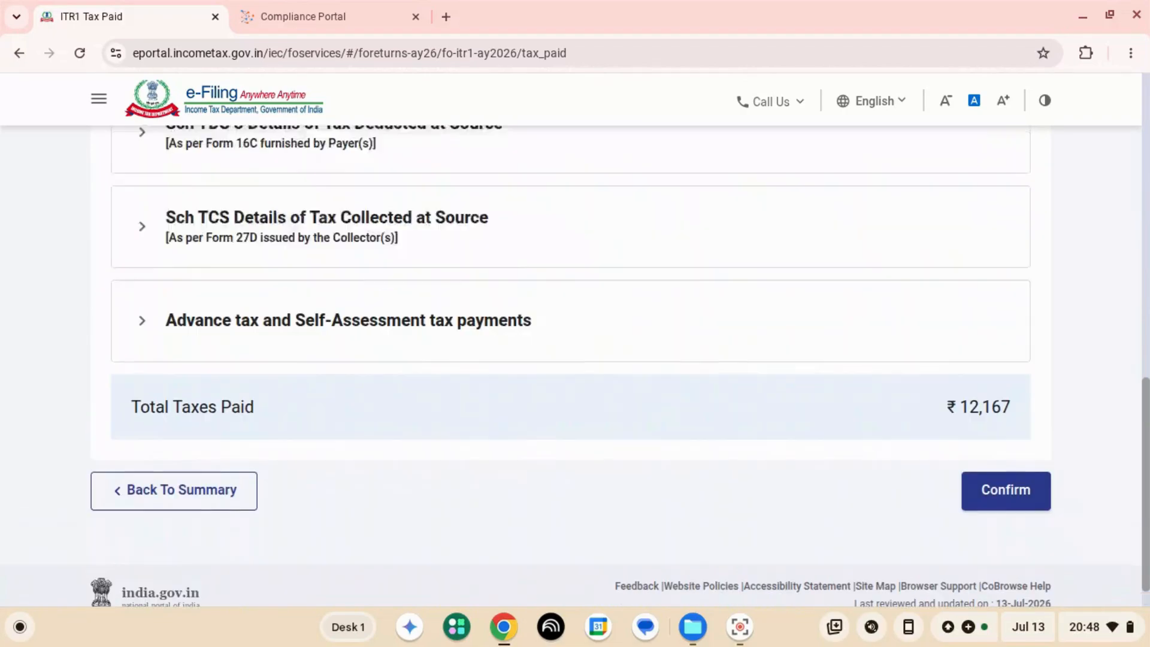
left_click(1006, 563)
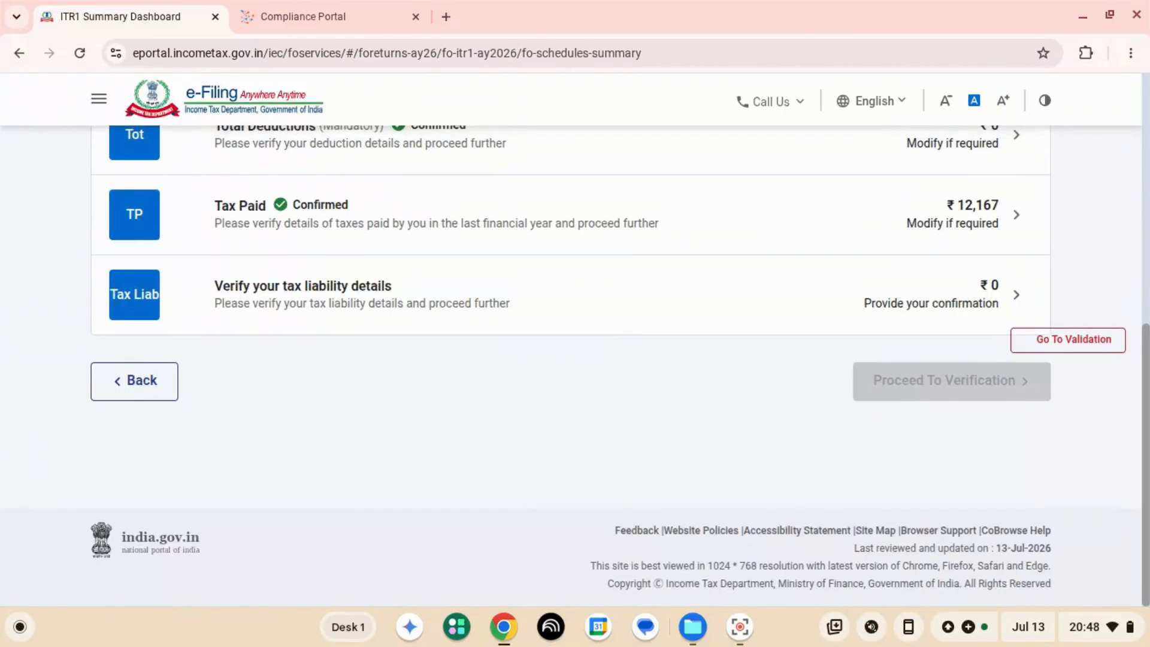
- Go from the return summary to the preview, review the personal information and bank details, and proceed to validation
scroll(570, 336, "up", 3)
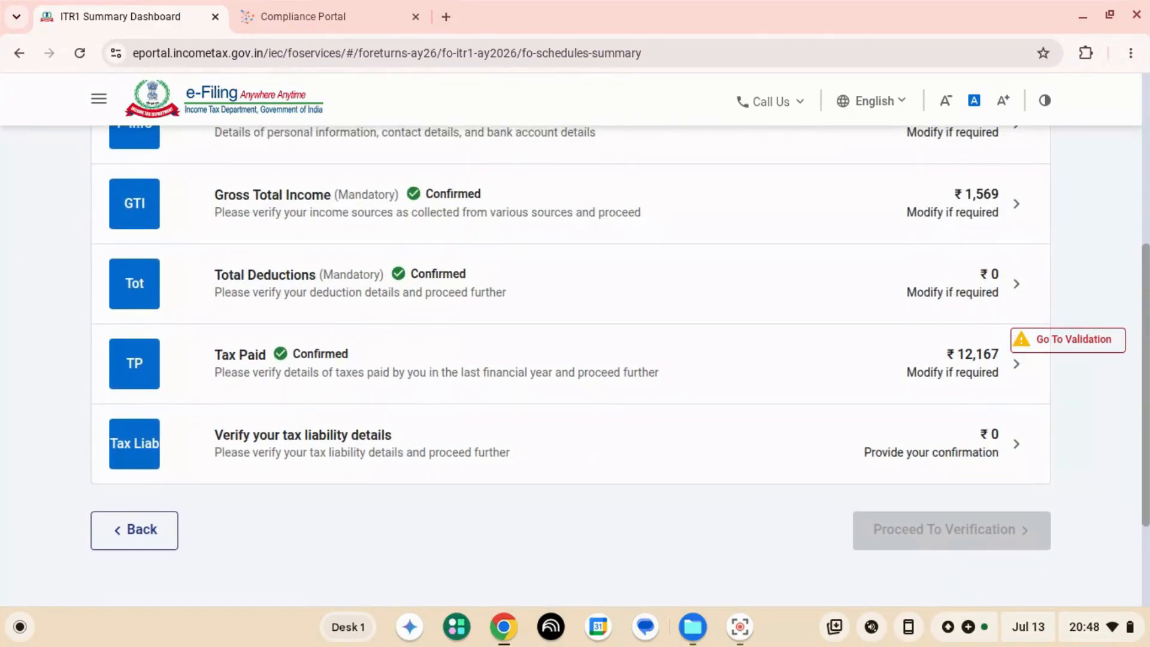
scroll(570, 360, "up", 3)
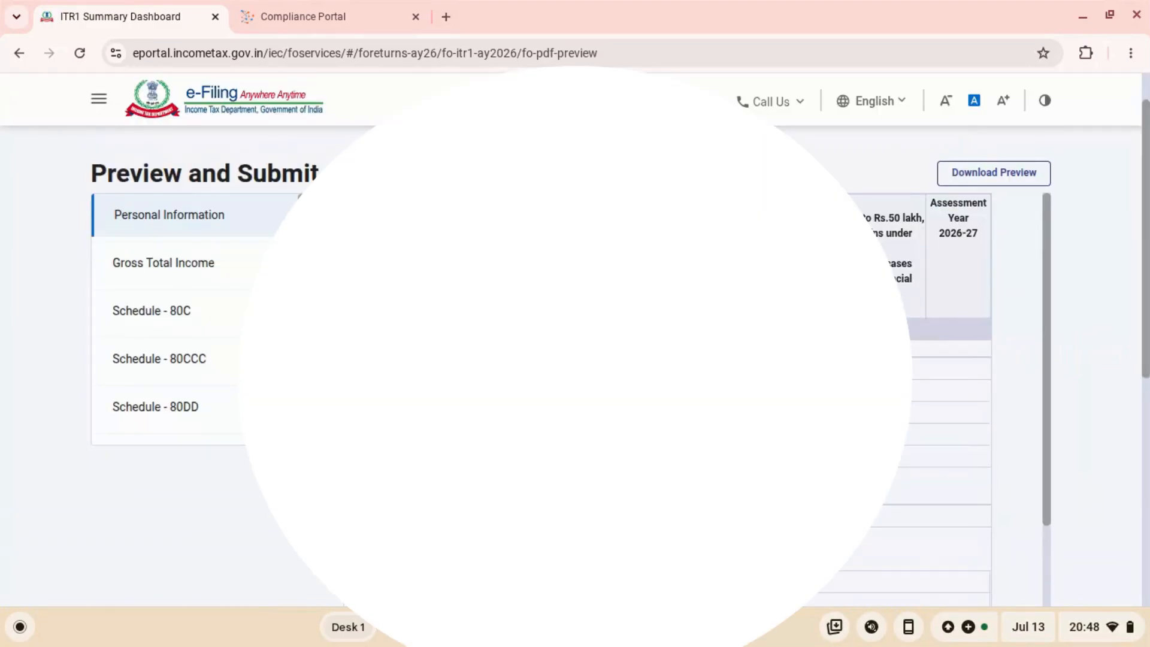
scroll(695, 395, "down", 6)
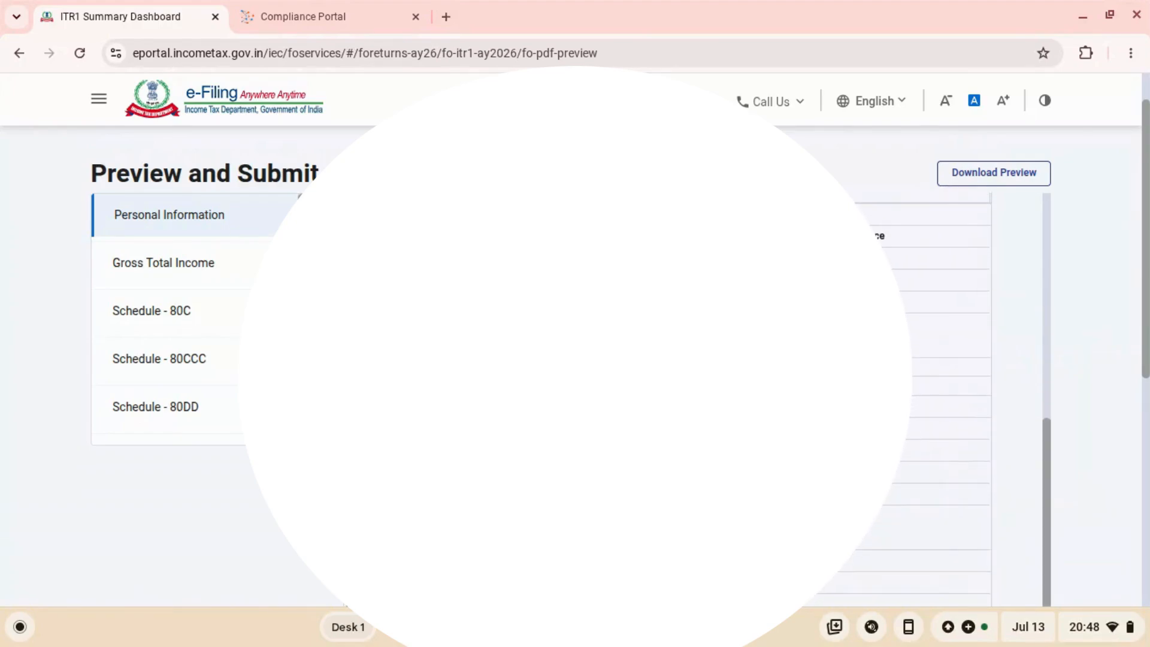
scroll(695, 395, "down", 2)
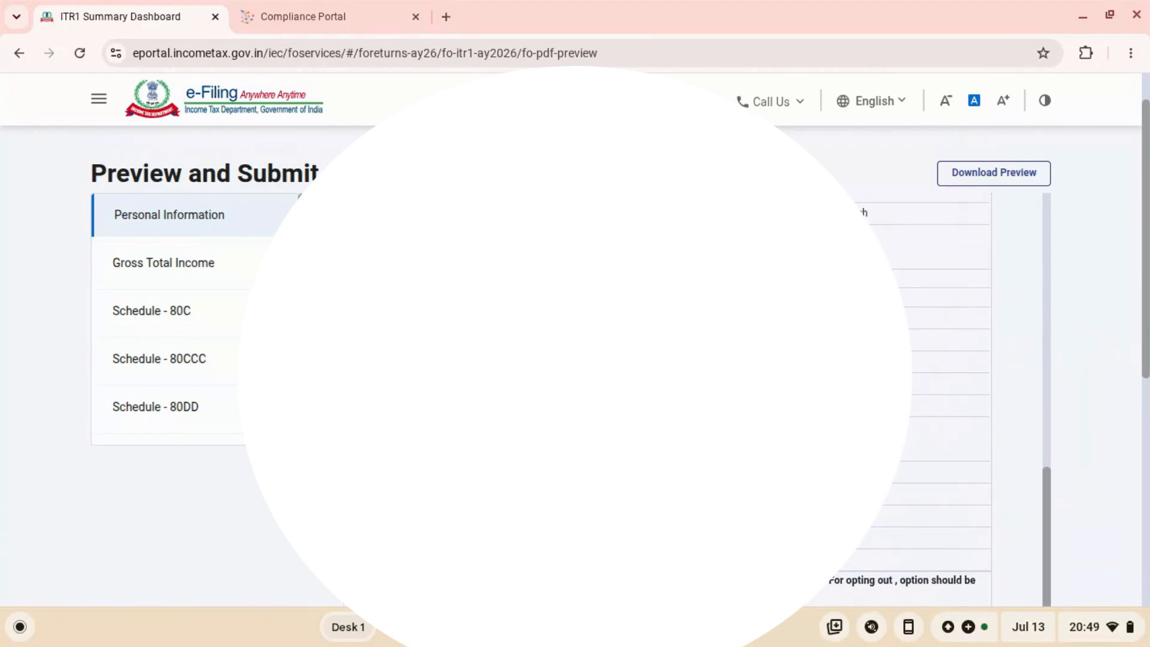
scroll(695, 396, "down", 3)
scroll(695, 396, "down", 5)
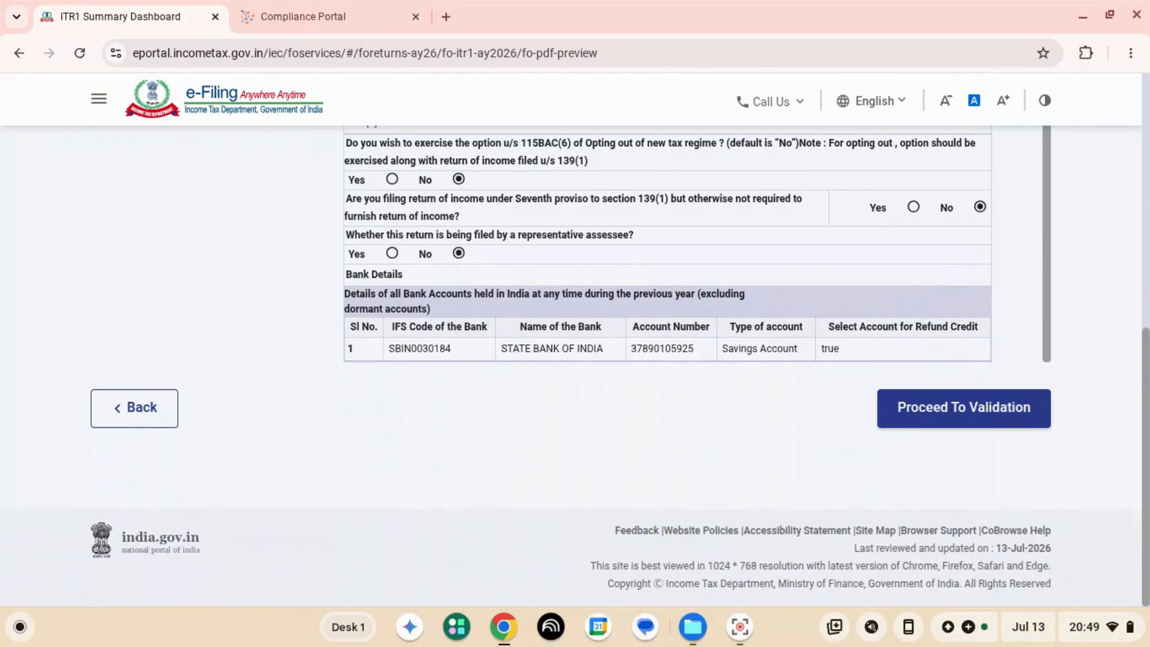
left_click(964, 408)
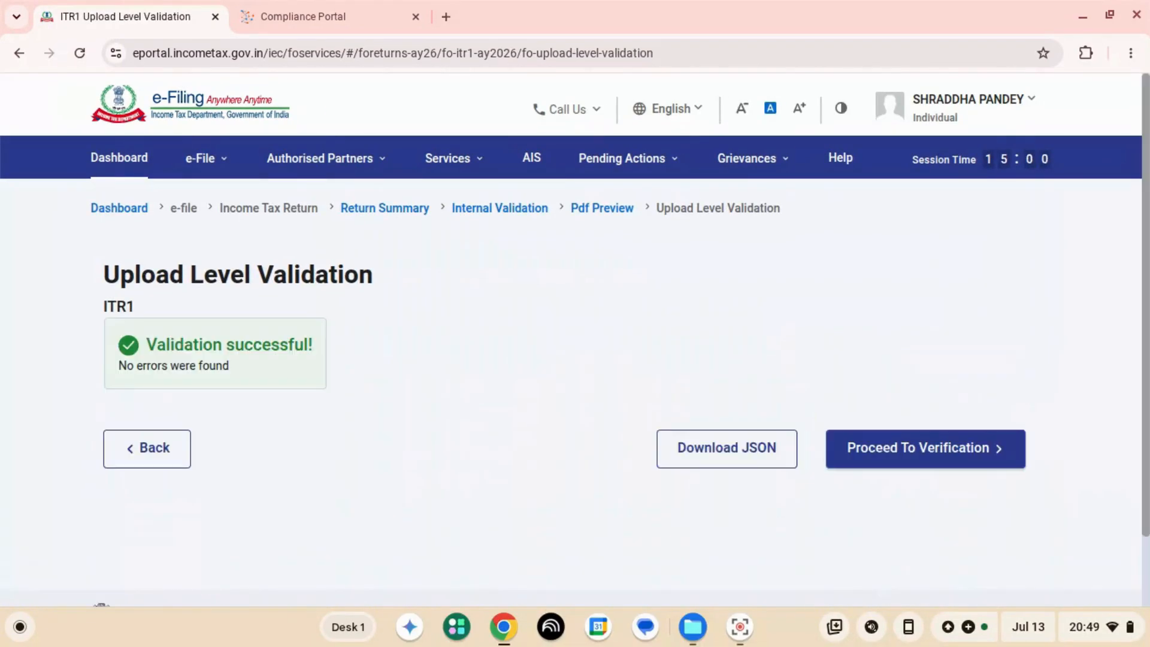
- Proceed from the upload level validation to the choice of verification methods
left_click(926, 448)
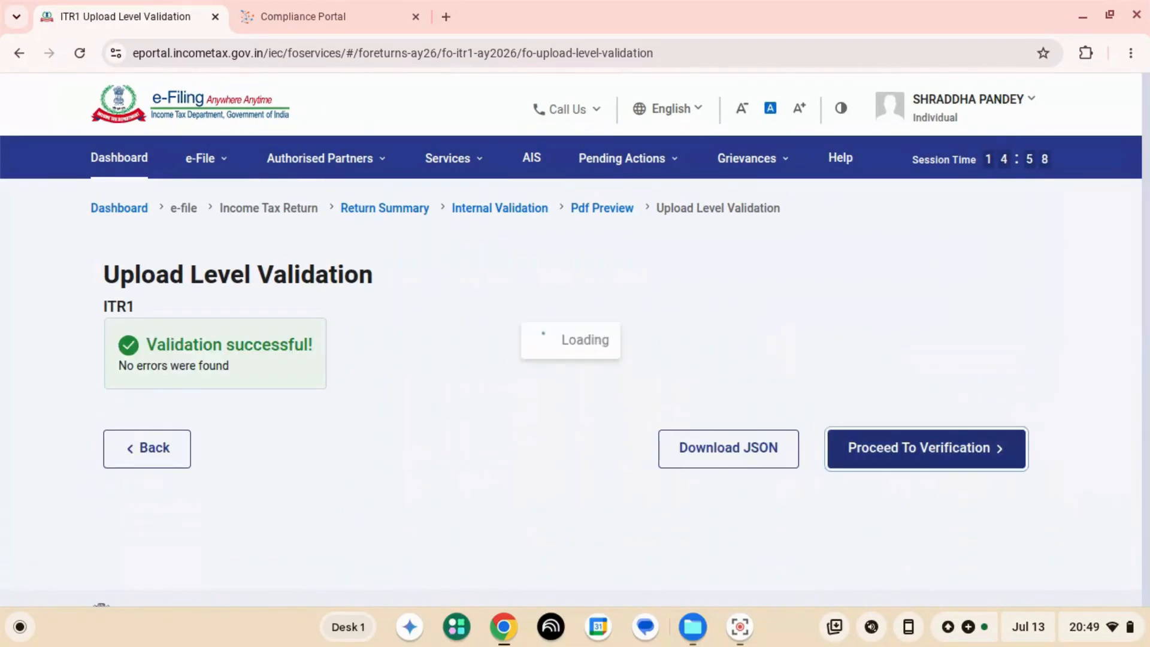
scroll(558, 397, "down", 1)
scroll(558, 398, "down", 3)
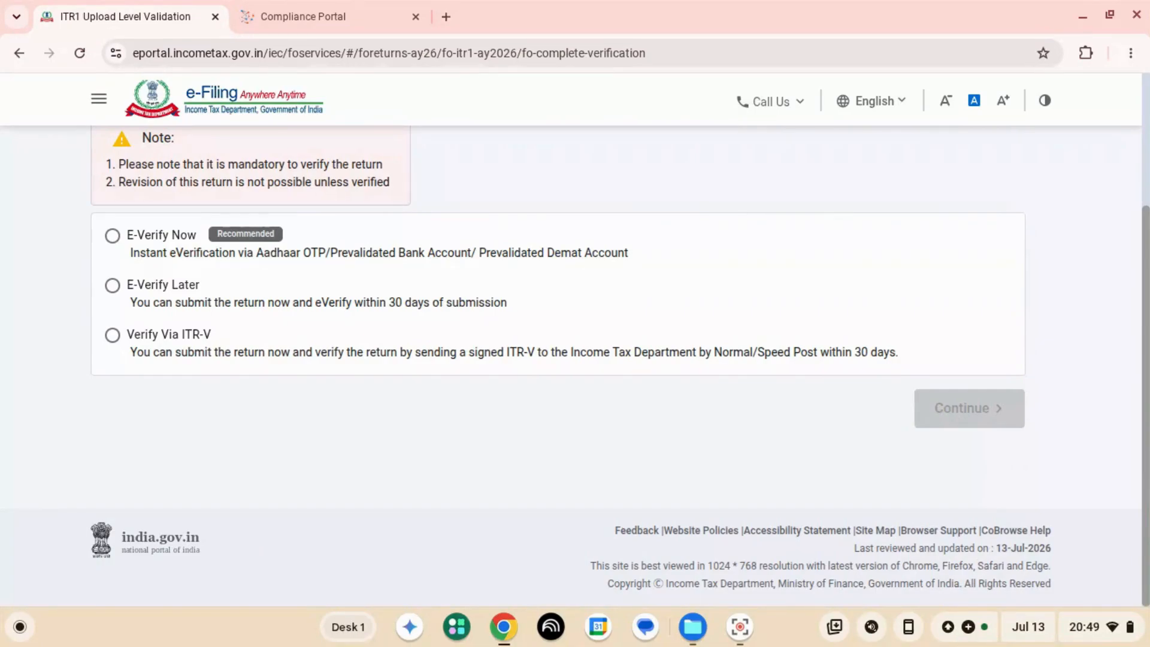
left_click(113, 285)
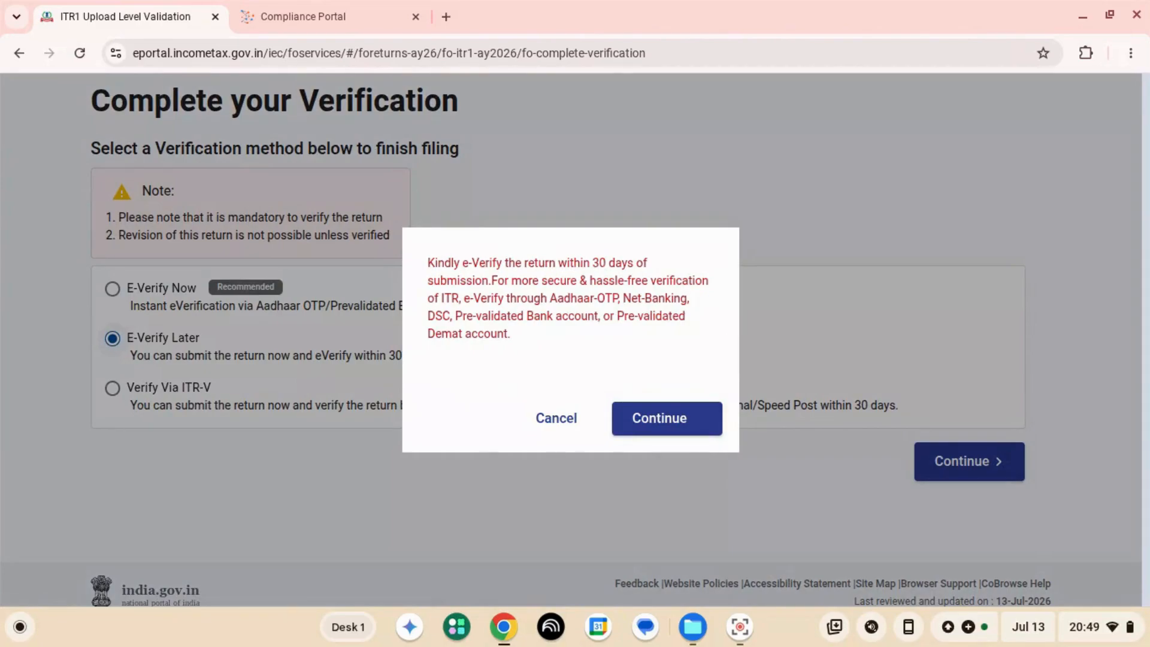
left_click(556, 418)
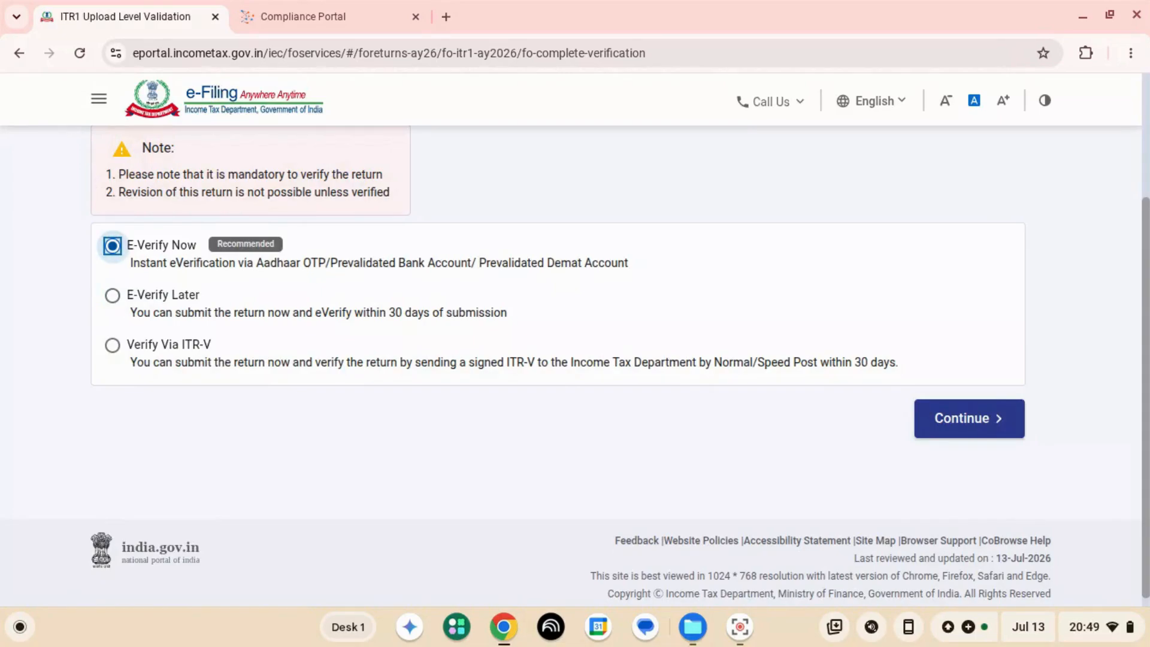
key("Down")
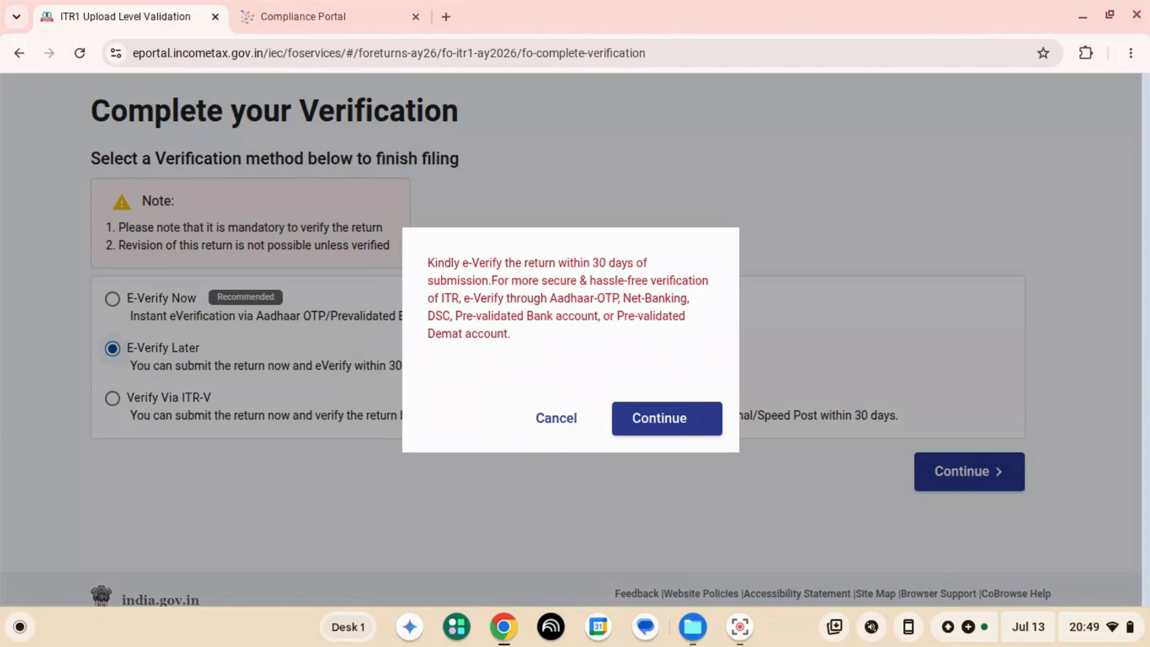
left_click(556, 418)
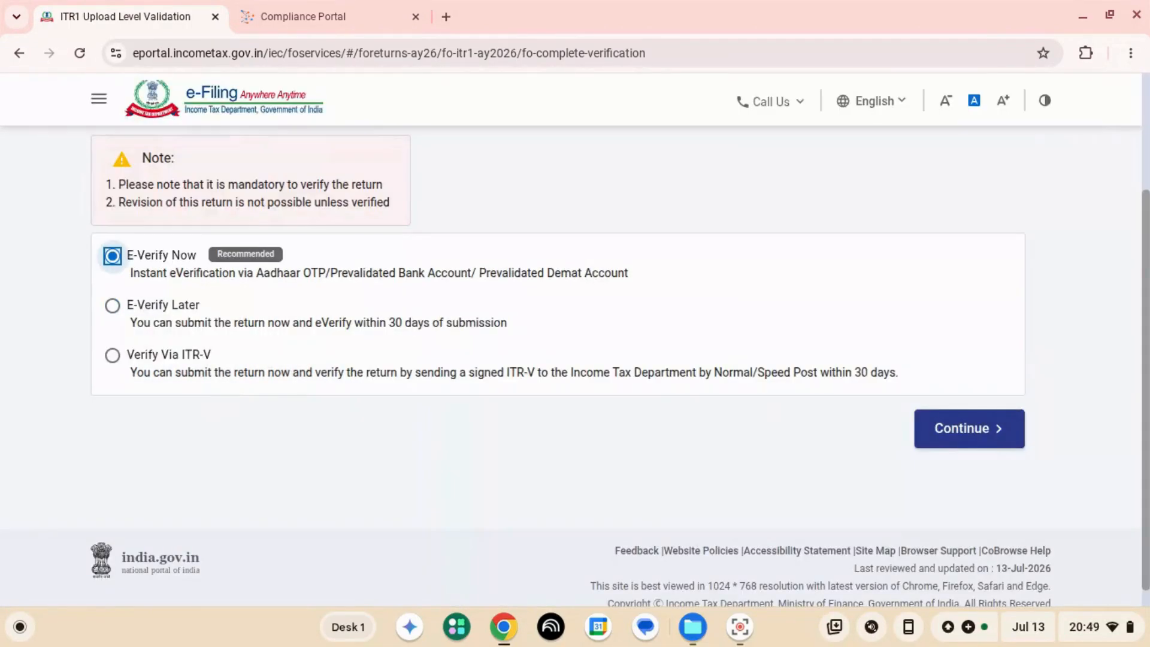
- Choose E-Verify Now as the verification method and continue to the e-Verify page
scroll(82, 446, "up", 3)
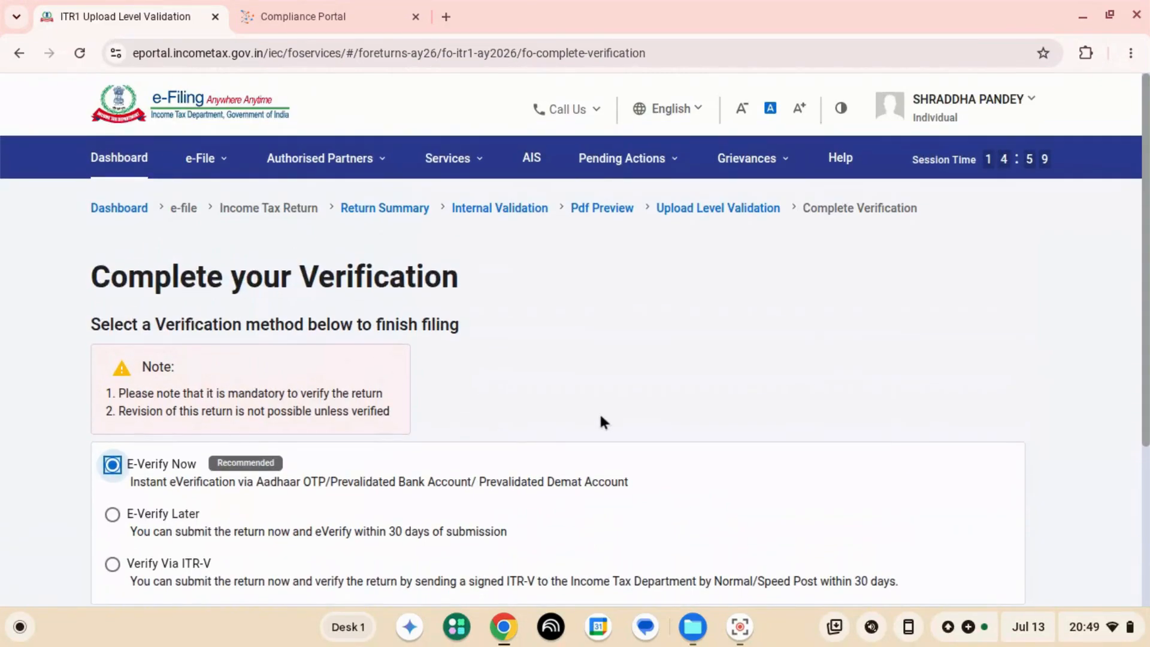
scroll(600, 411, "down", 4)
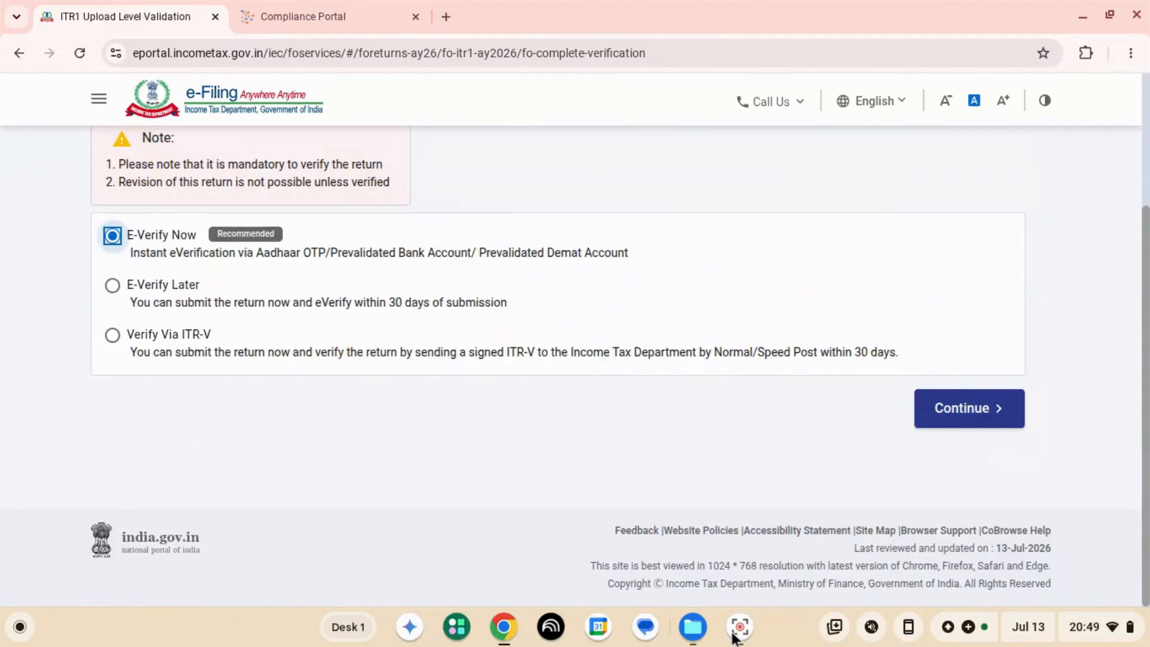
left_click(945, 412)
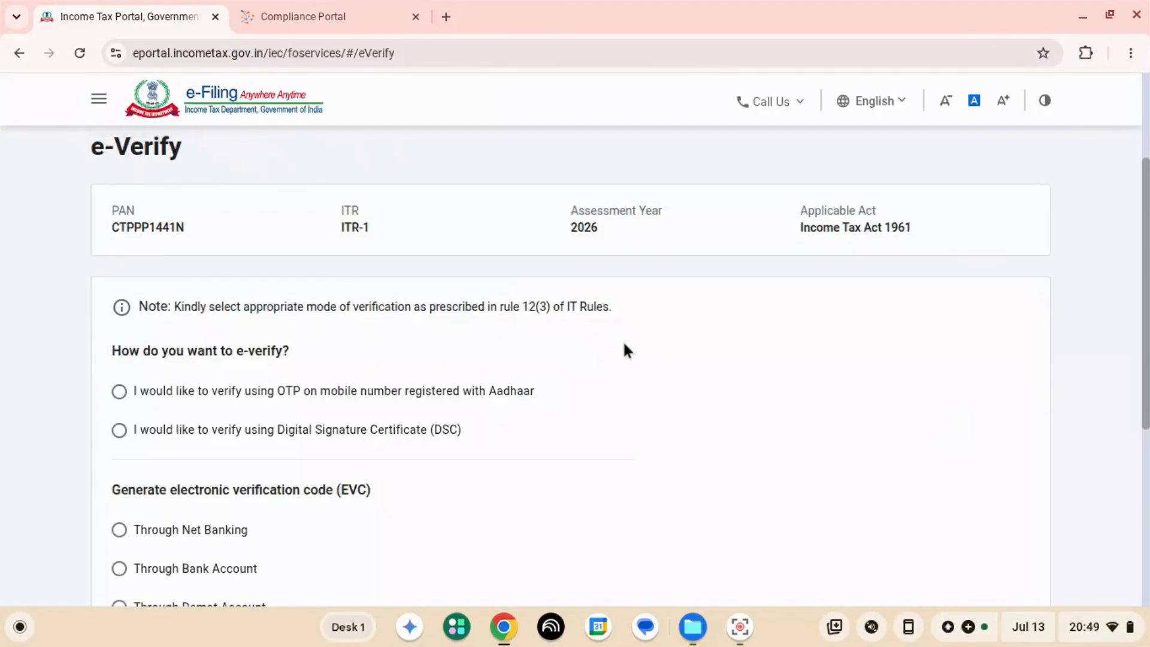
- Look through the e-verification options and choose verification by OTP on the mobile number registered with Aadhaar
scroll(831, 401, "down", 2)
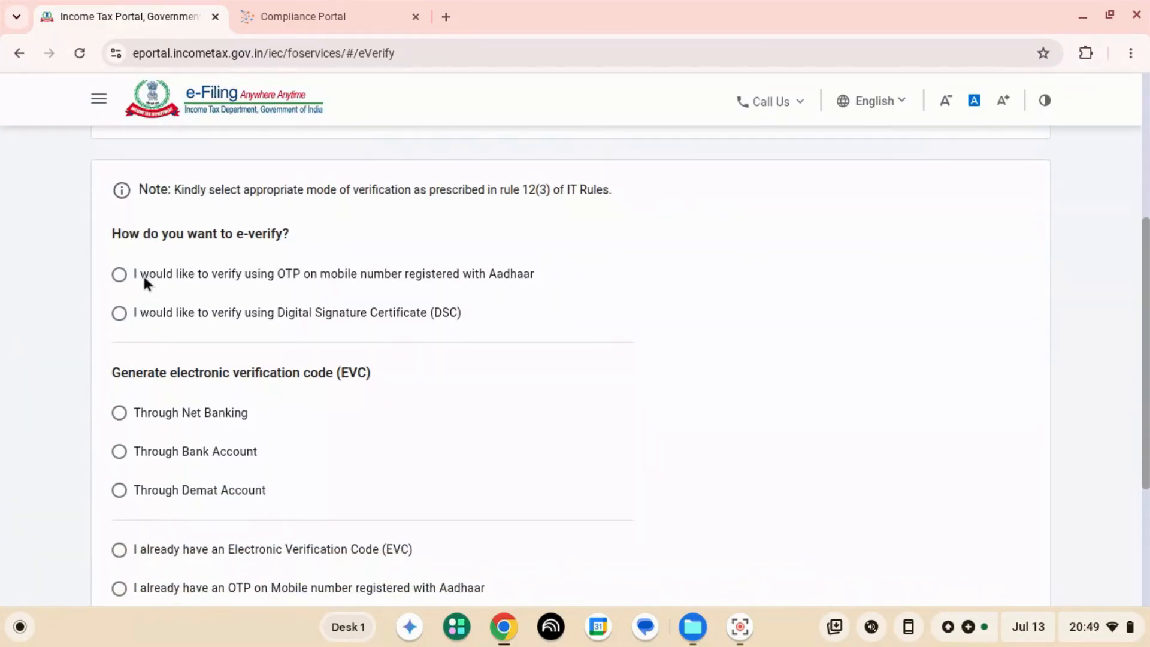
scroll(146, 321, "down", 2)
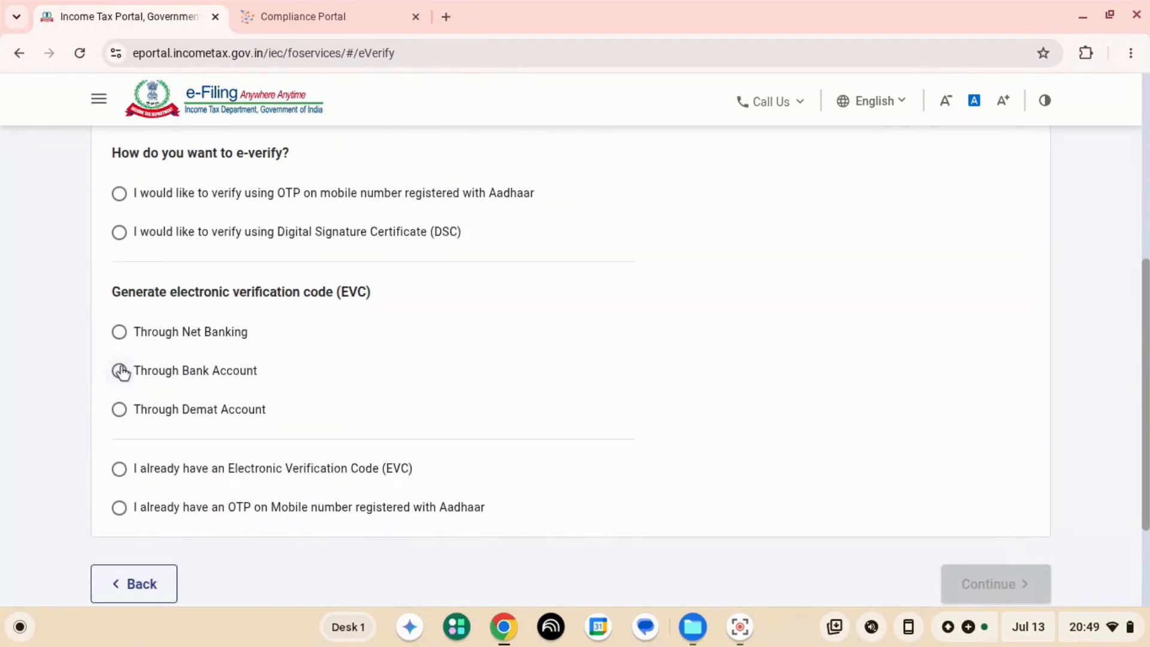
scroll(56, 465, "down", 1)
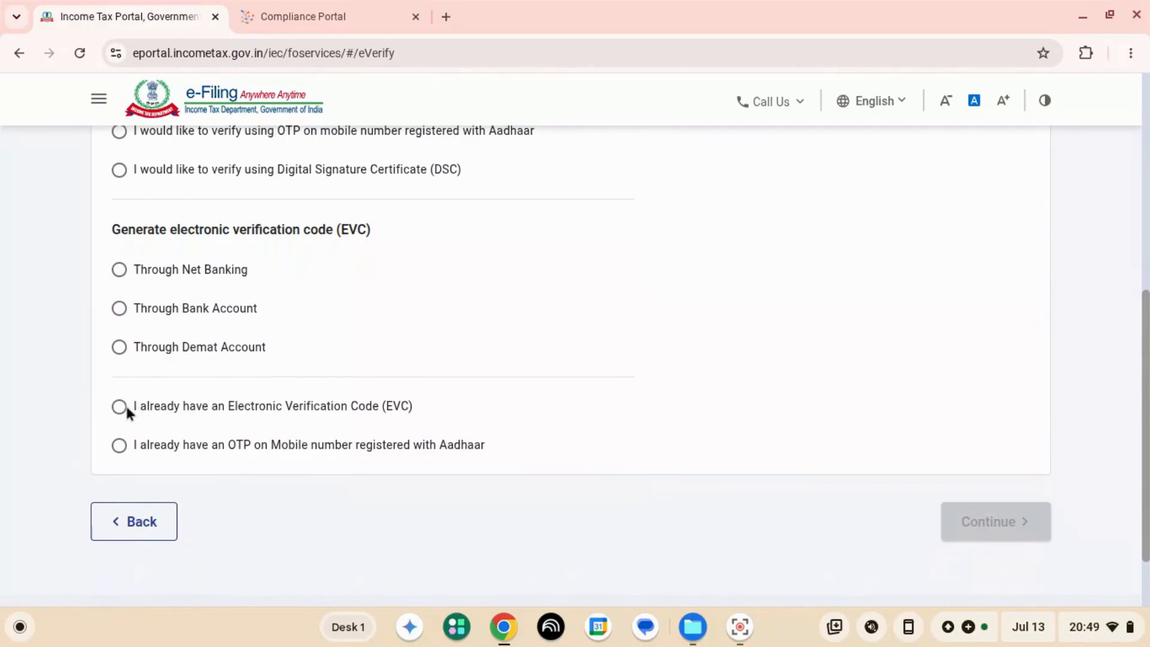
scroll(234, 359, "up", 4)
left_click(119, 381)
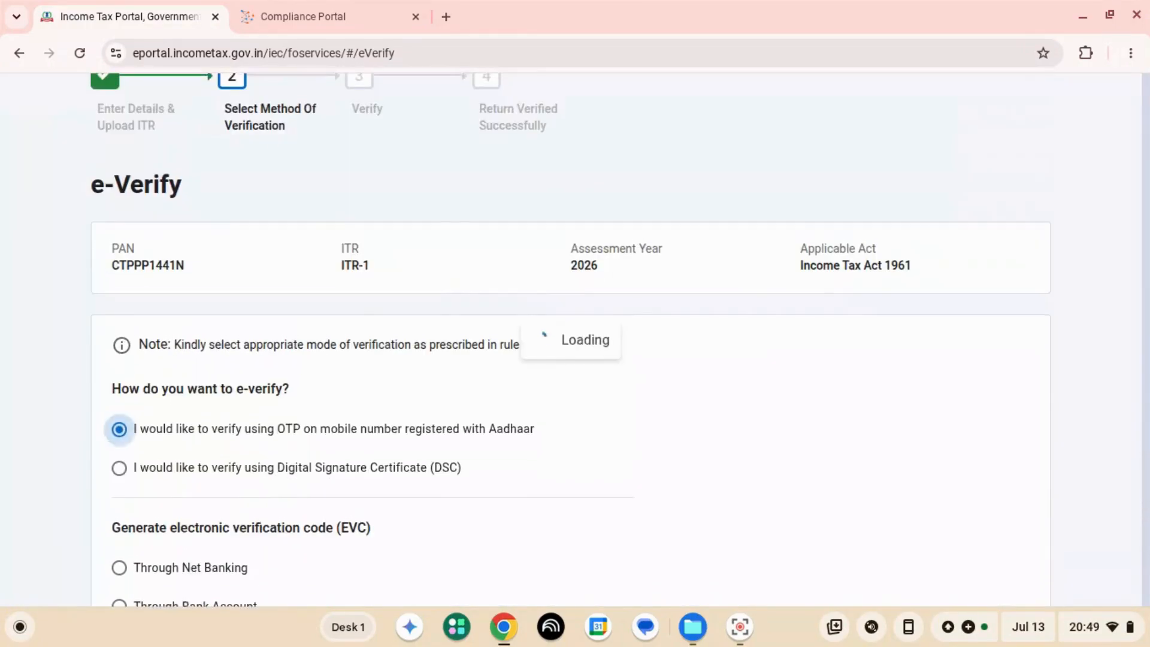
- Try the bank account EVC, the existing Aadhaar OTP and the Digital Signature Certificate as alternative e-verification options
scroll(569, 366, "down", 3)
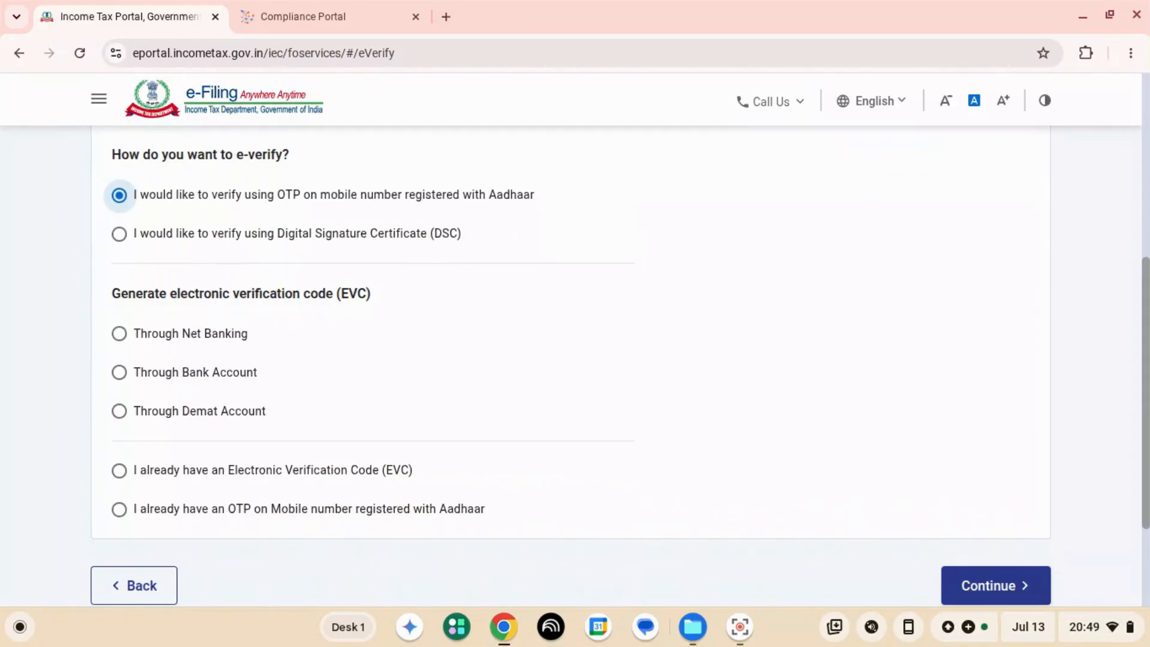
left_click(120, 373)
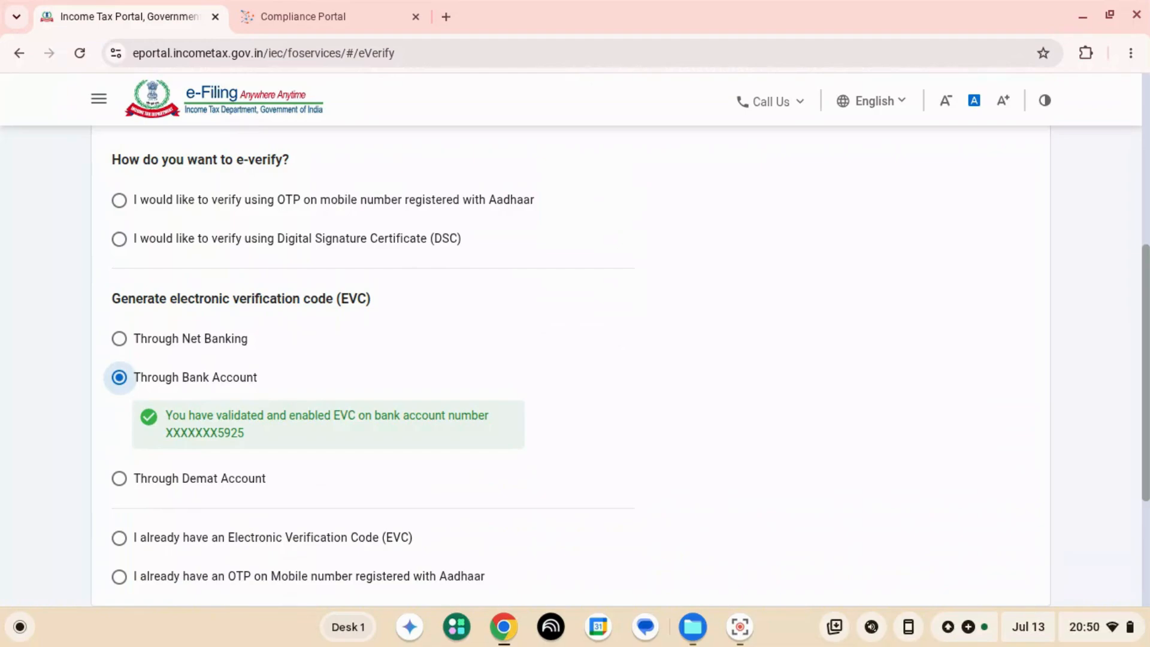
scroll(545, 408, "down", 2)
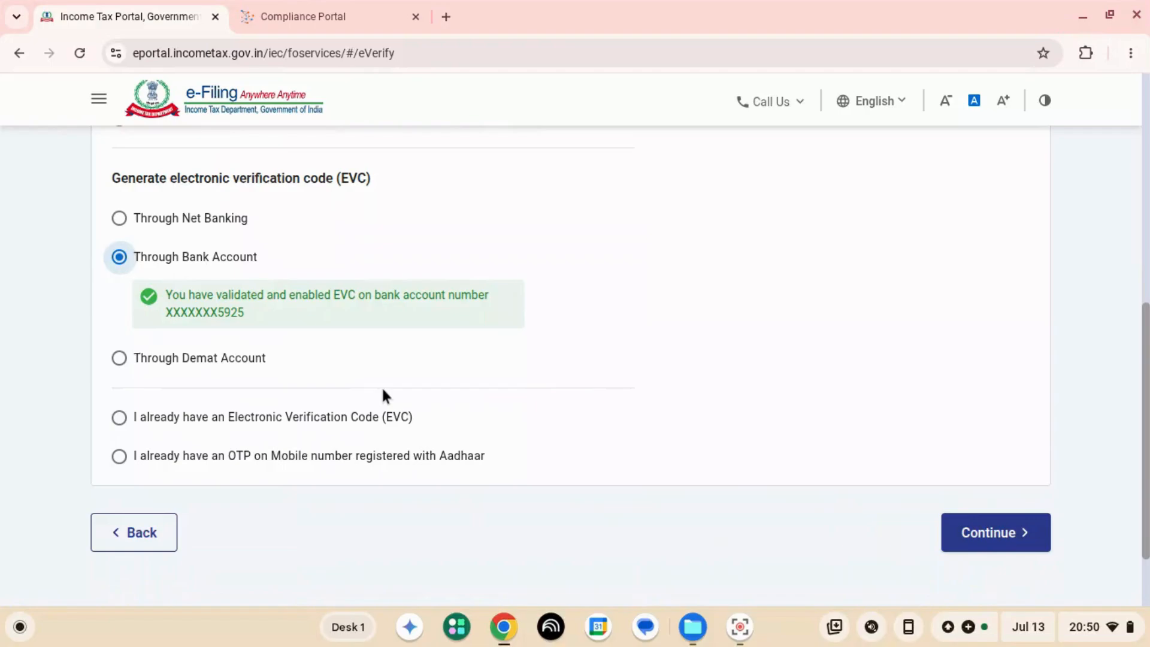
left_click(387, 455)
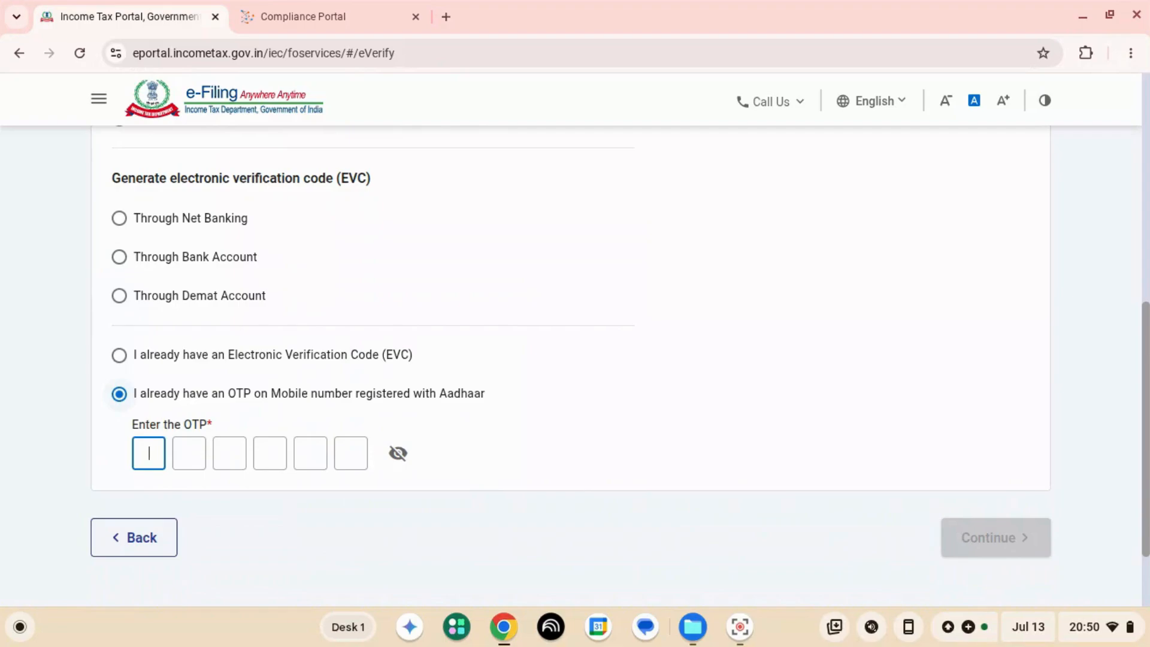
scroll(179, 365, "up", 10)
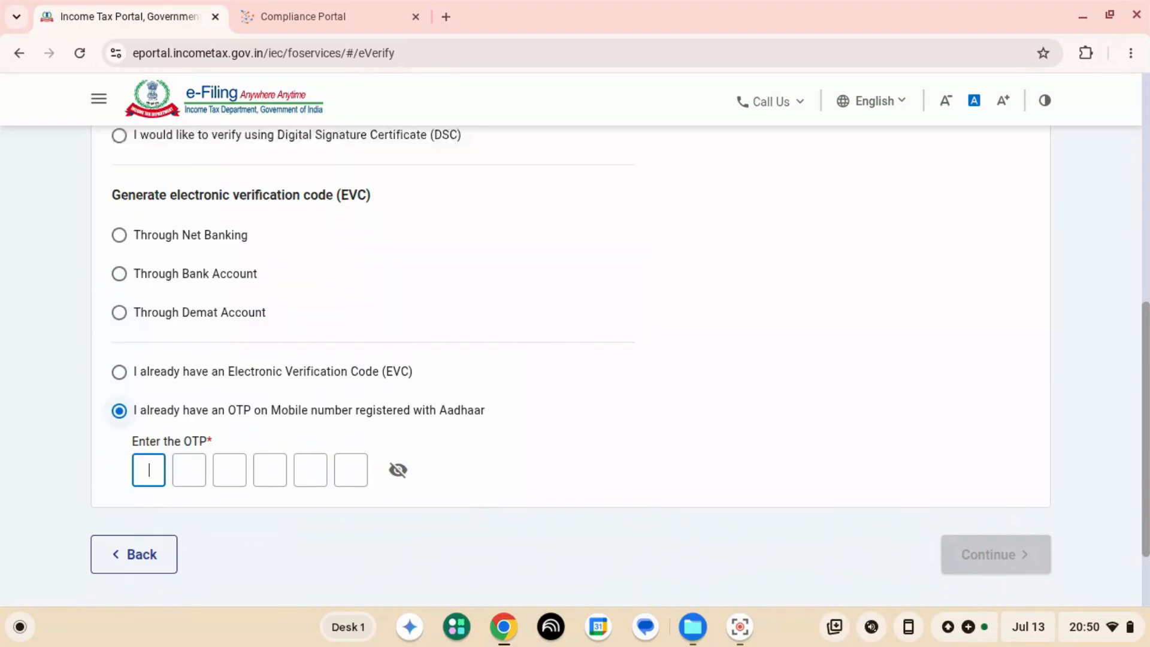
scroll(180, 365, "up", 1)
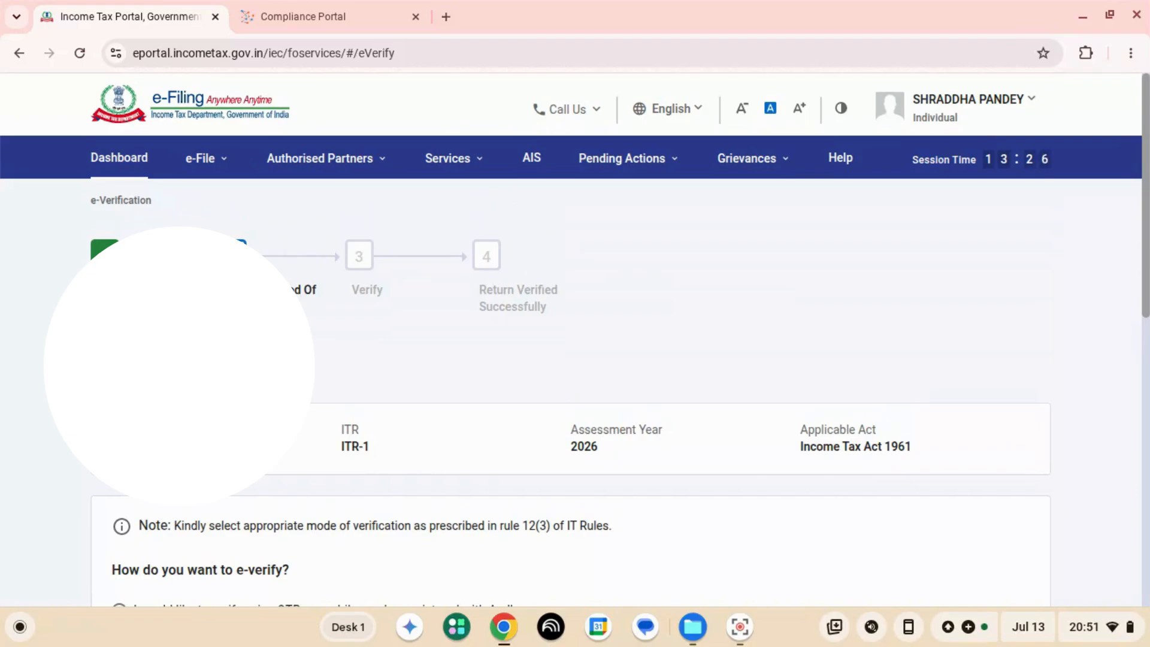
scroll(575, 359, "down", 10)
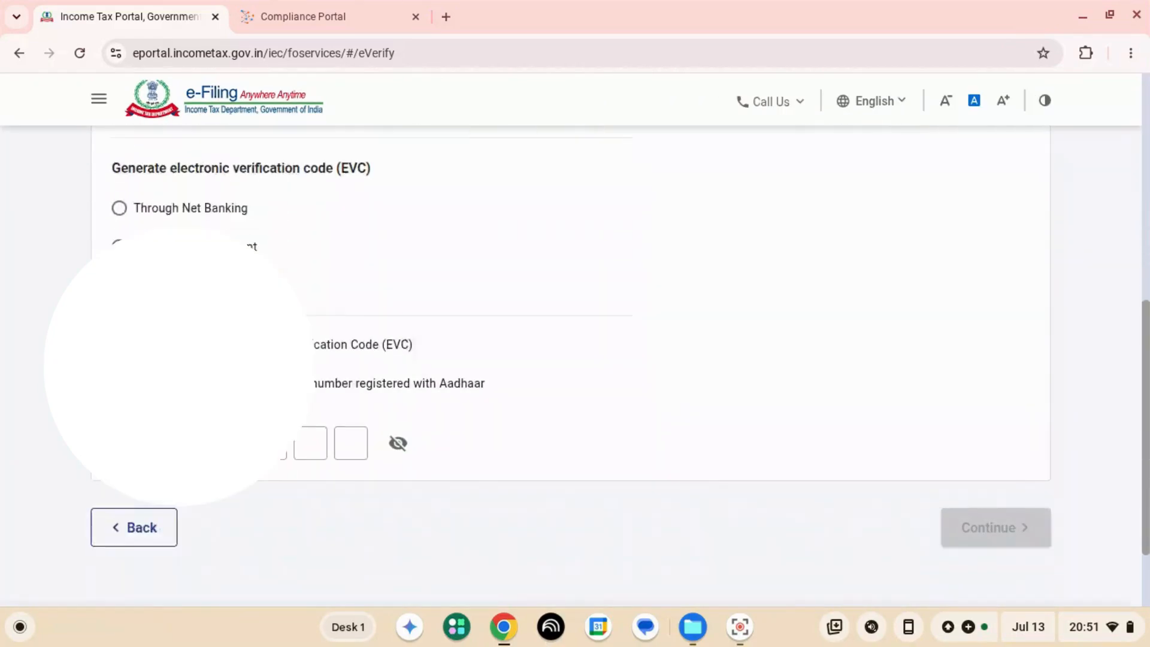
scroll(575, 360, "up", 10)
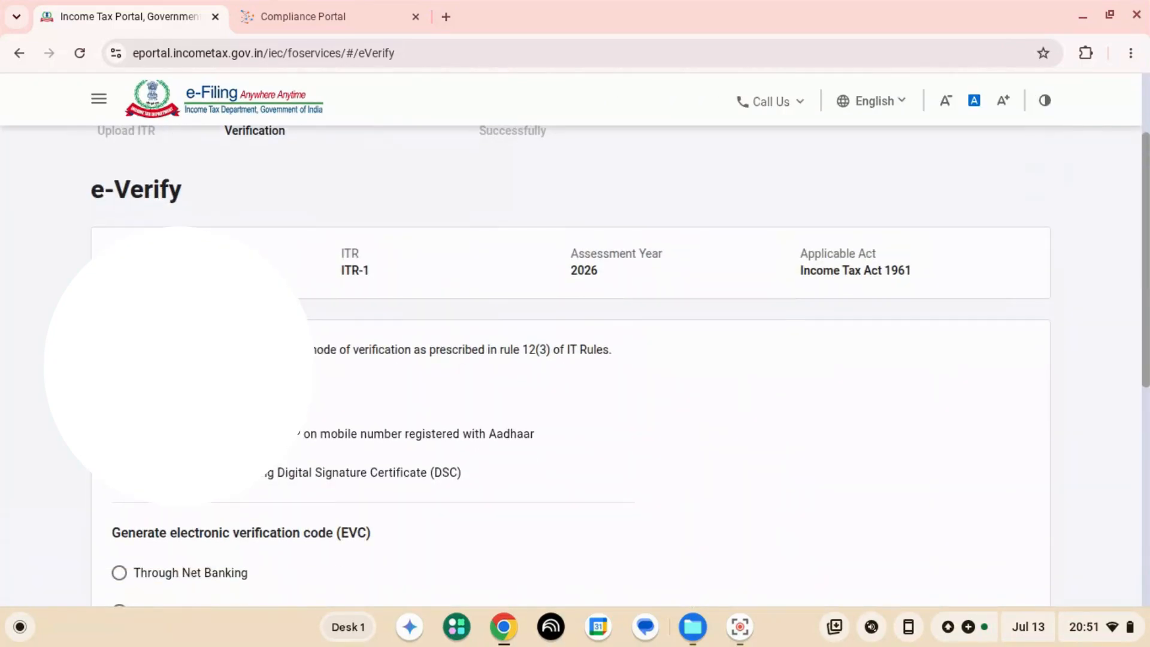
left_click(119, 473)
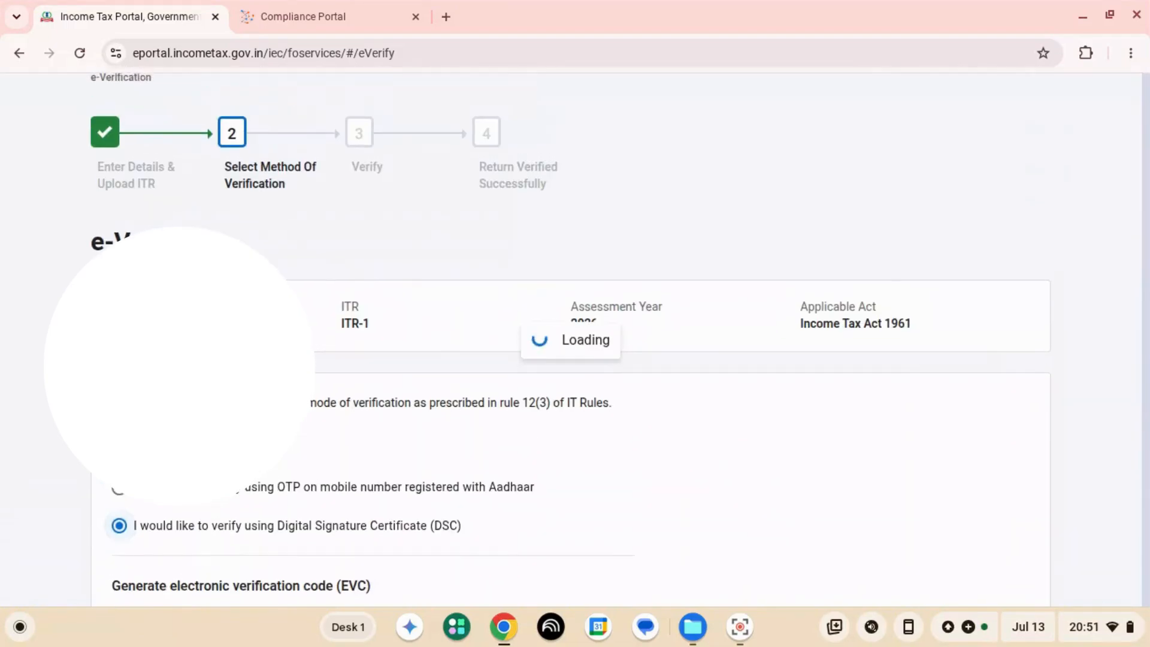
- Enter and validate the OTP sent to the Aadhaar-registered mobile, and confirm the submission of the return
scroll(576, 360, "down", 8)
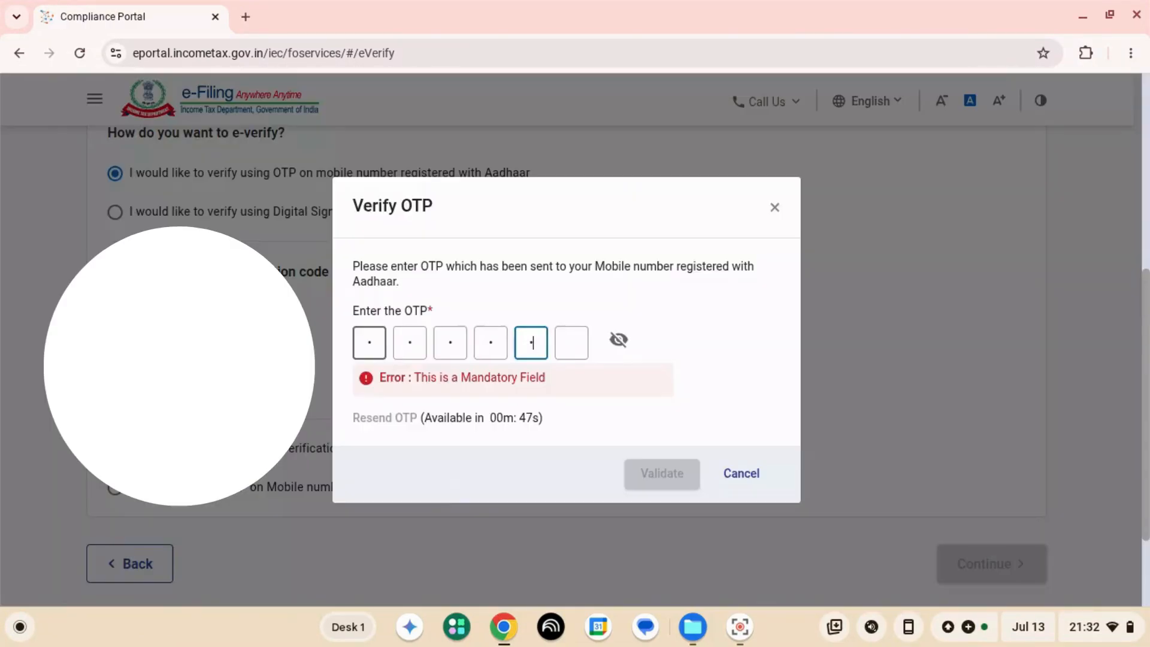
type("1")
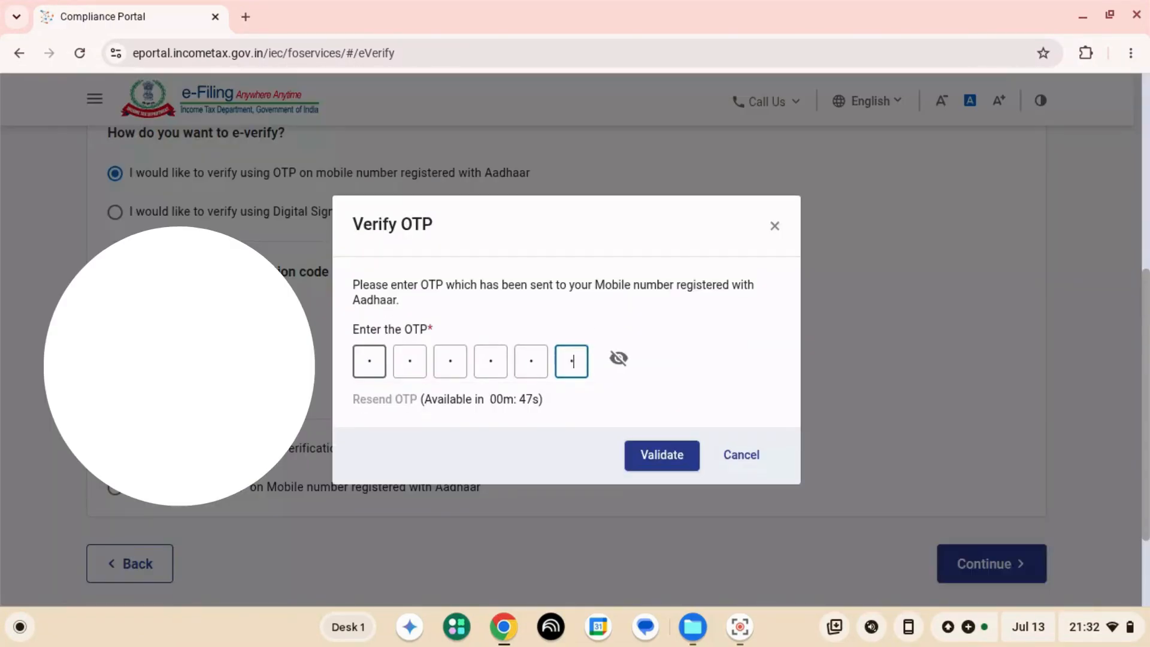
left_click(662, 455)
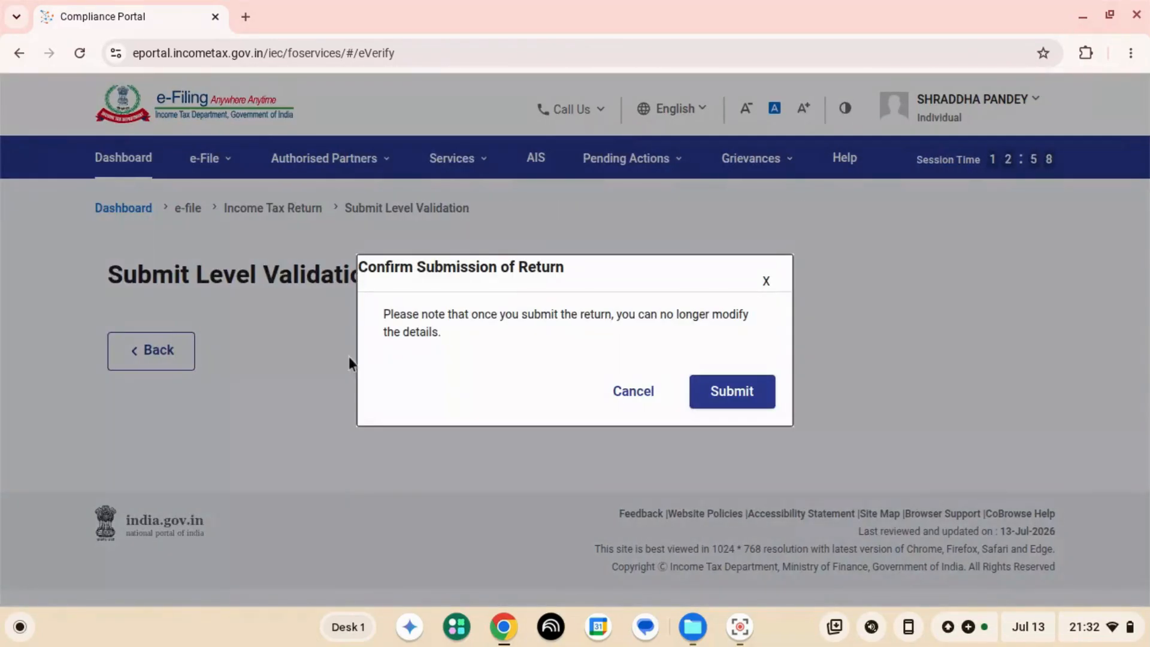
left_click(737, 394)
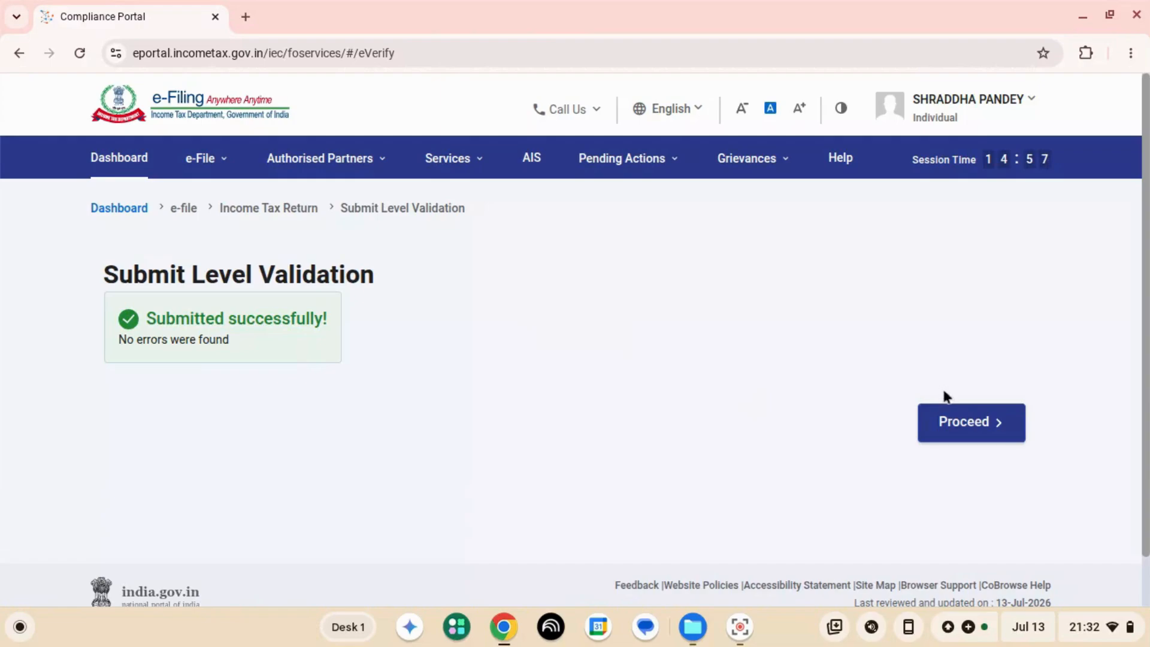
left_click(974, 424)
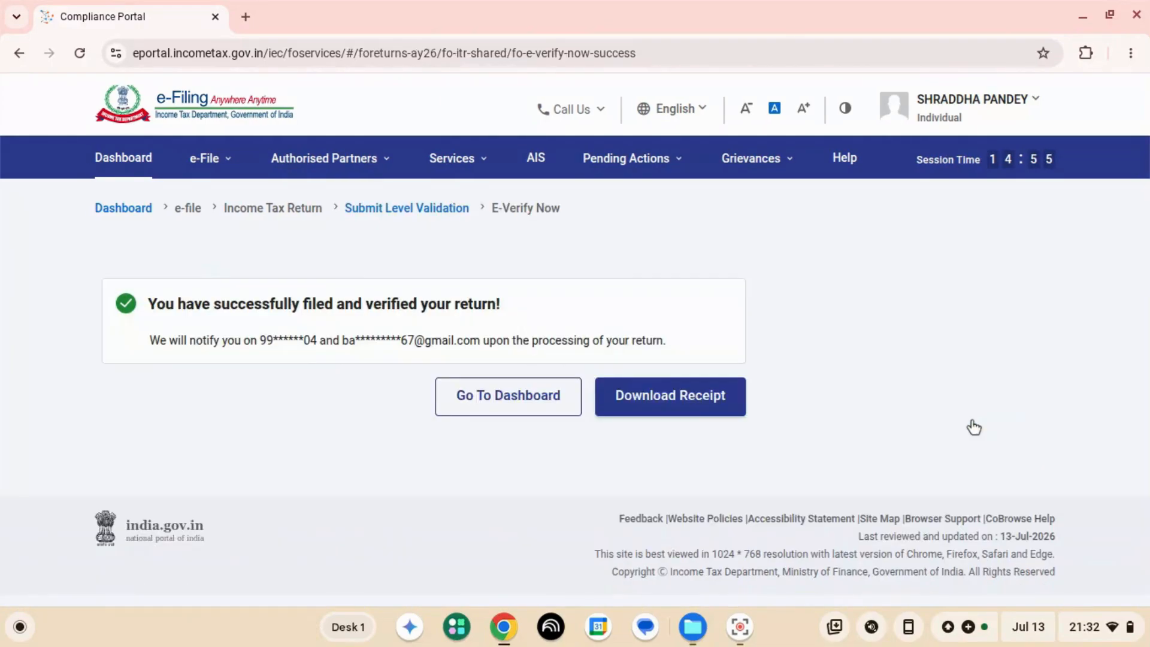
- Download the receipt of the filed return and open the downloaded PDF
left_click(653, 400)
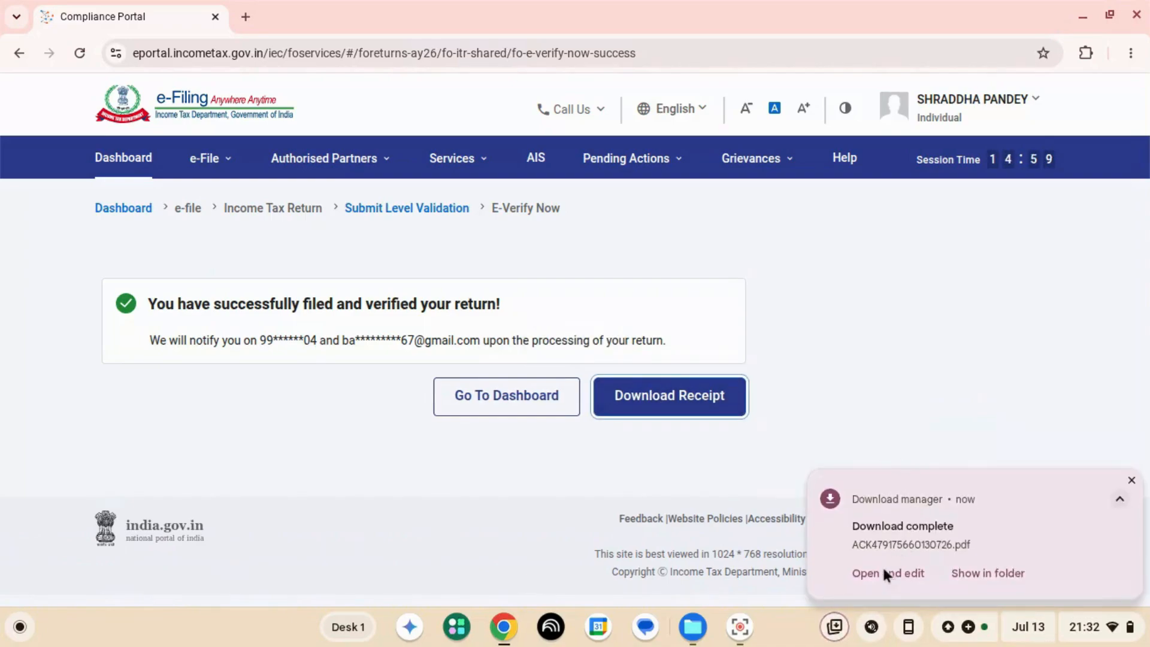
left_click(881, 573)
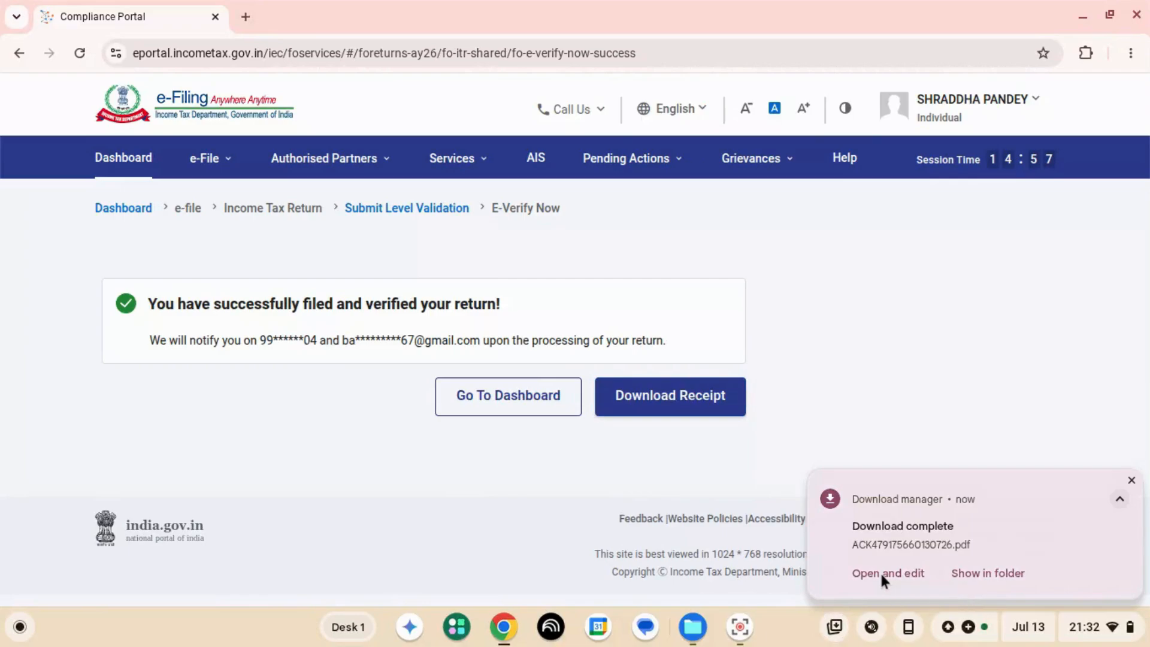